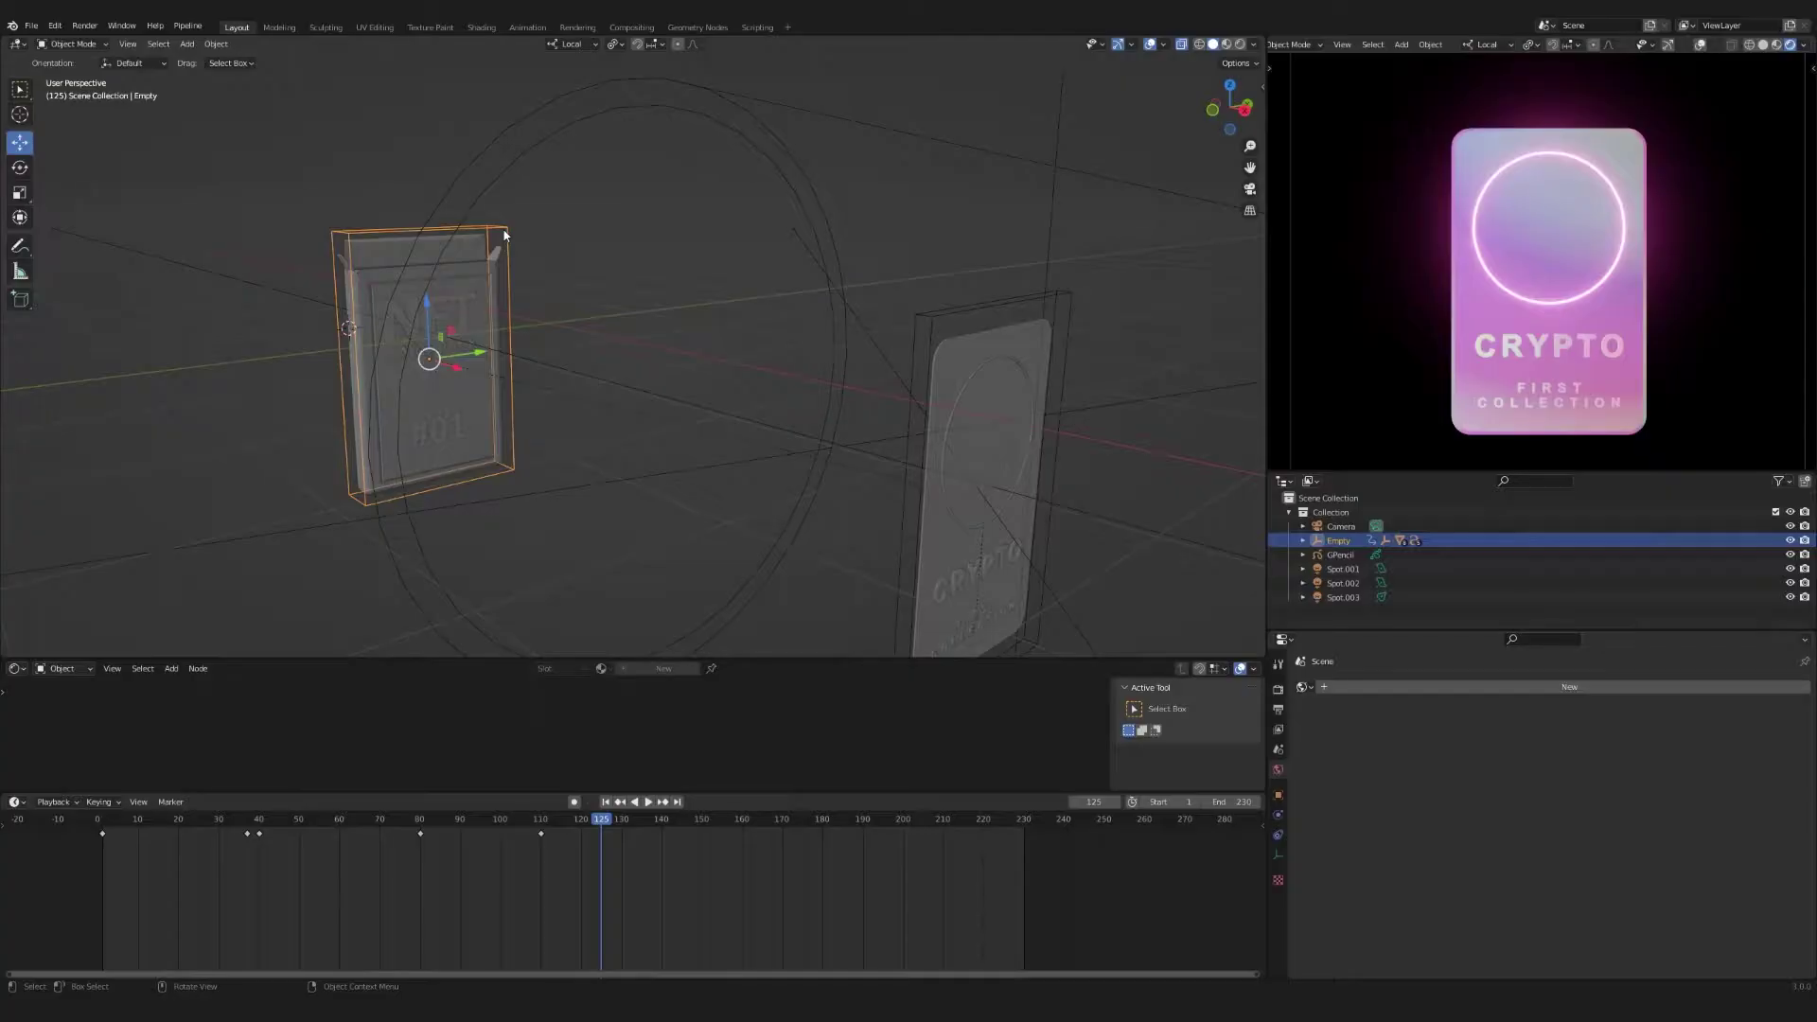
Examine the keyframes of the bounding empties around the card pack and the CRYPTO card near frame 123
mouse_move(600, 820)
mouse_down()
mouse_move(236, 820)
mouse_move(593, 848)
mouse_up()
click(974, 325)
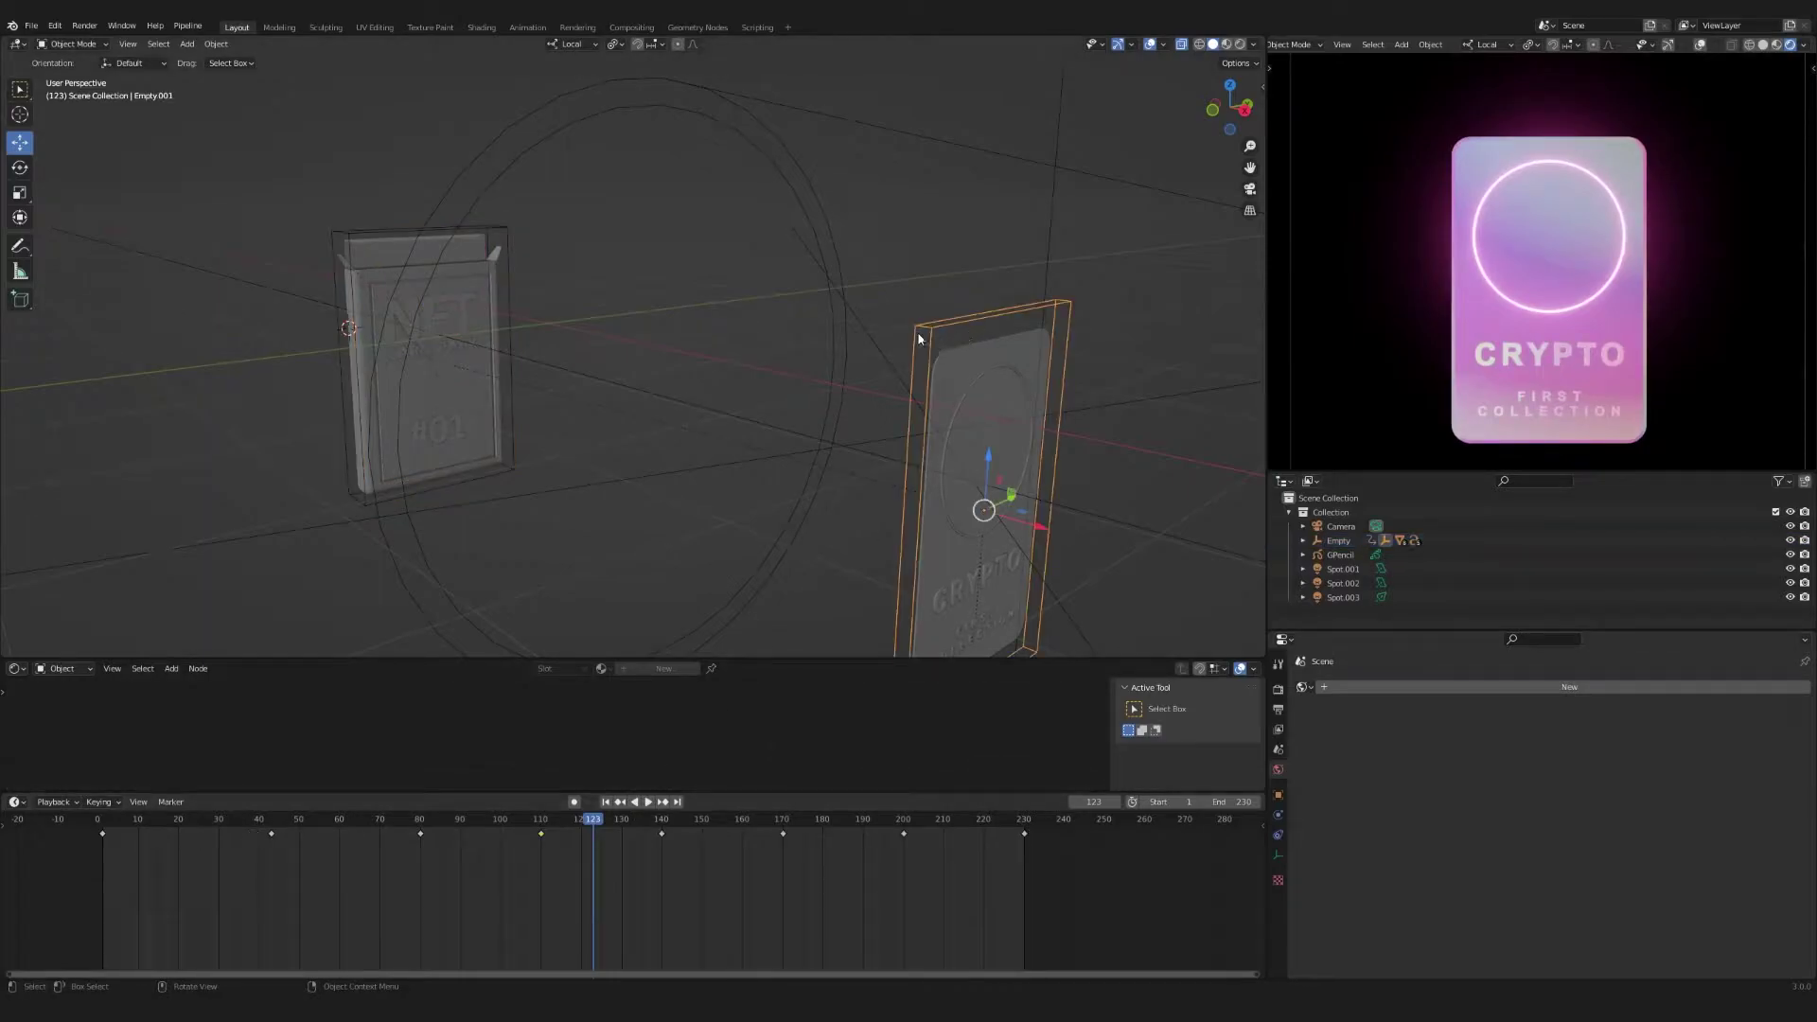
click(505, 236)
click(963, 328)
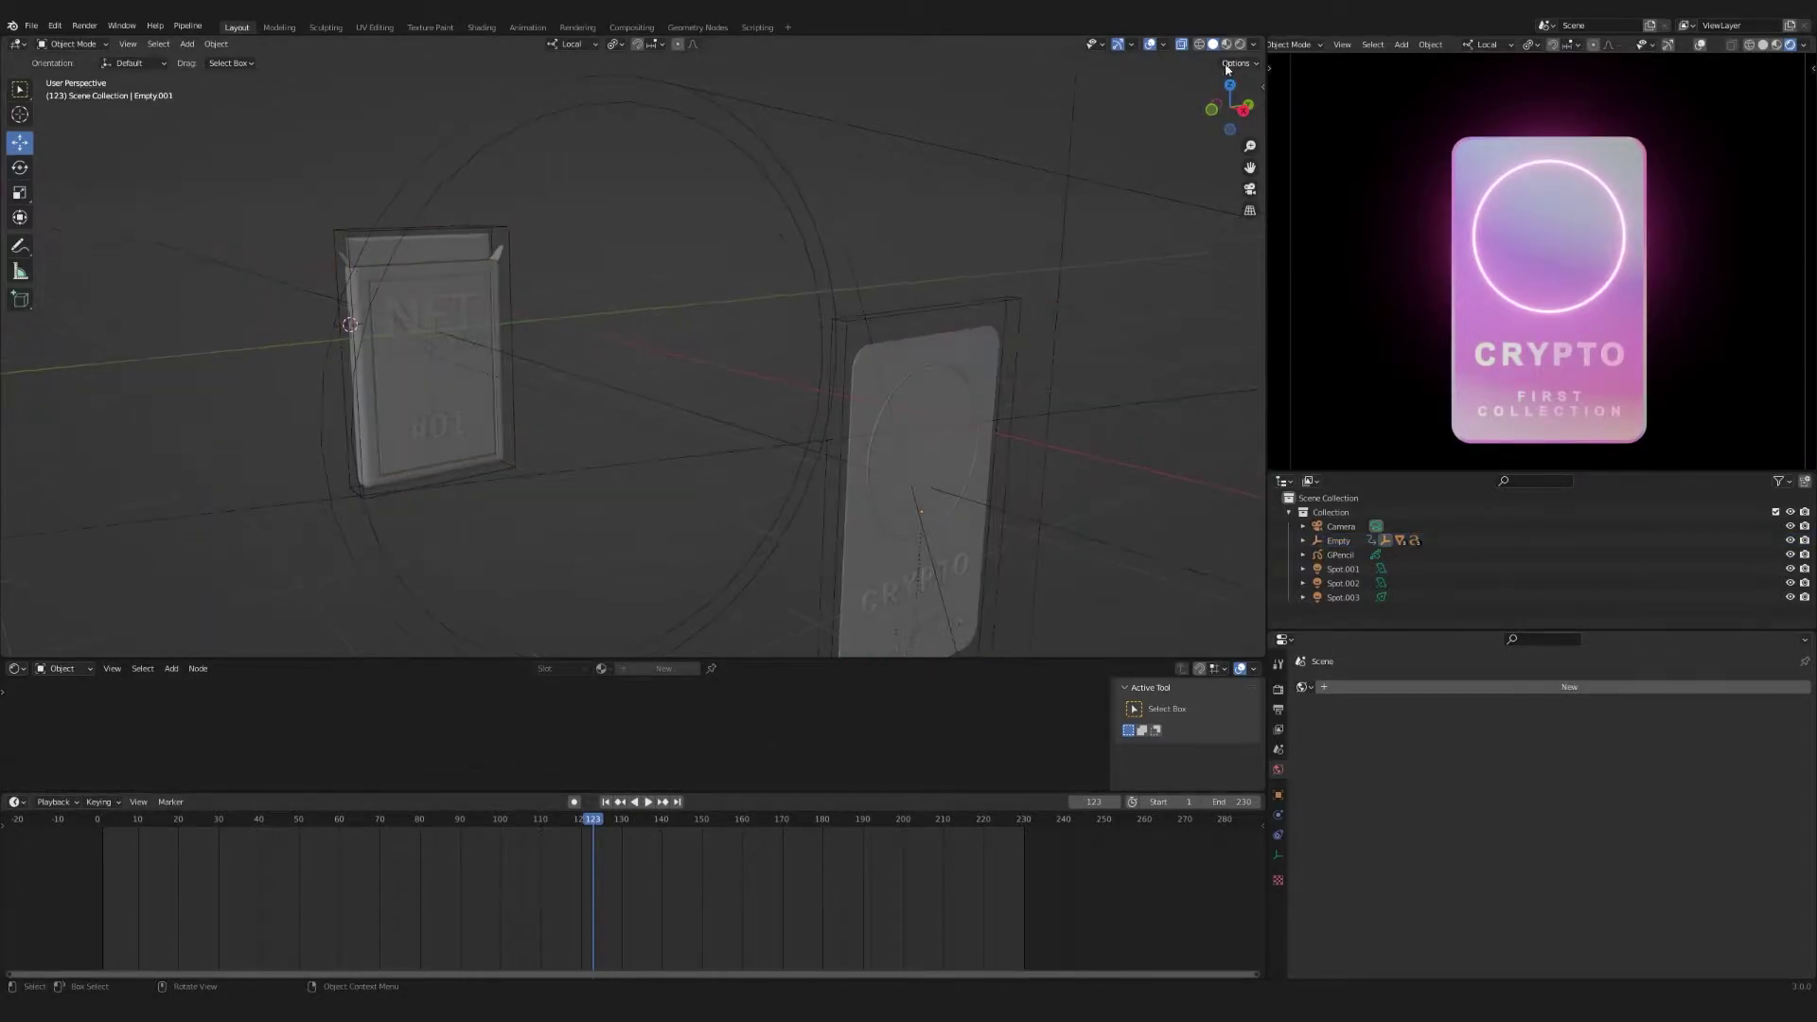
Display the main viewport in rendered shading and view the CRYPTO card rising out of the pack at frame 70
click(1241, 44)
middle_drag(773, 373, 758, 384)
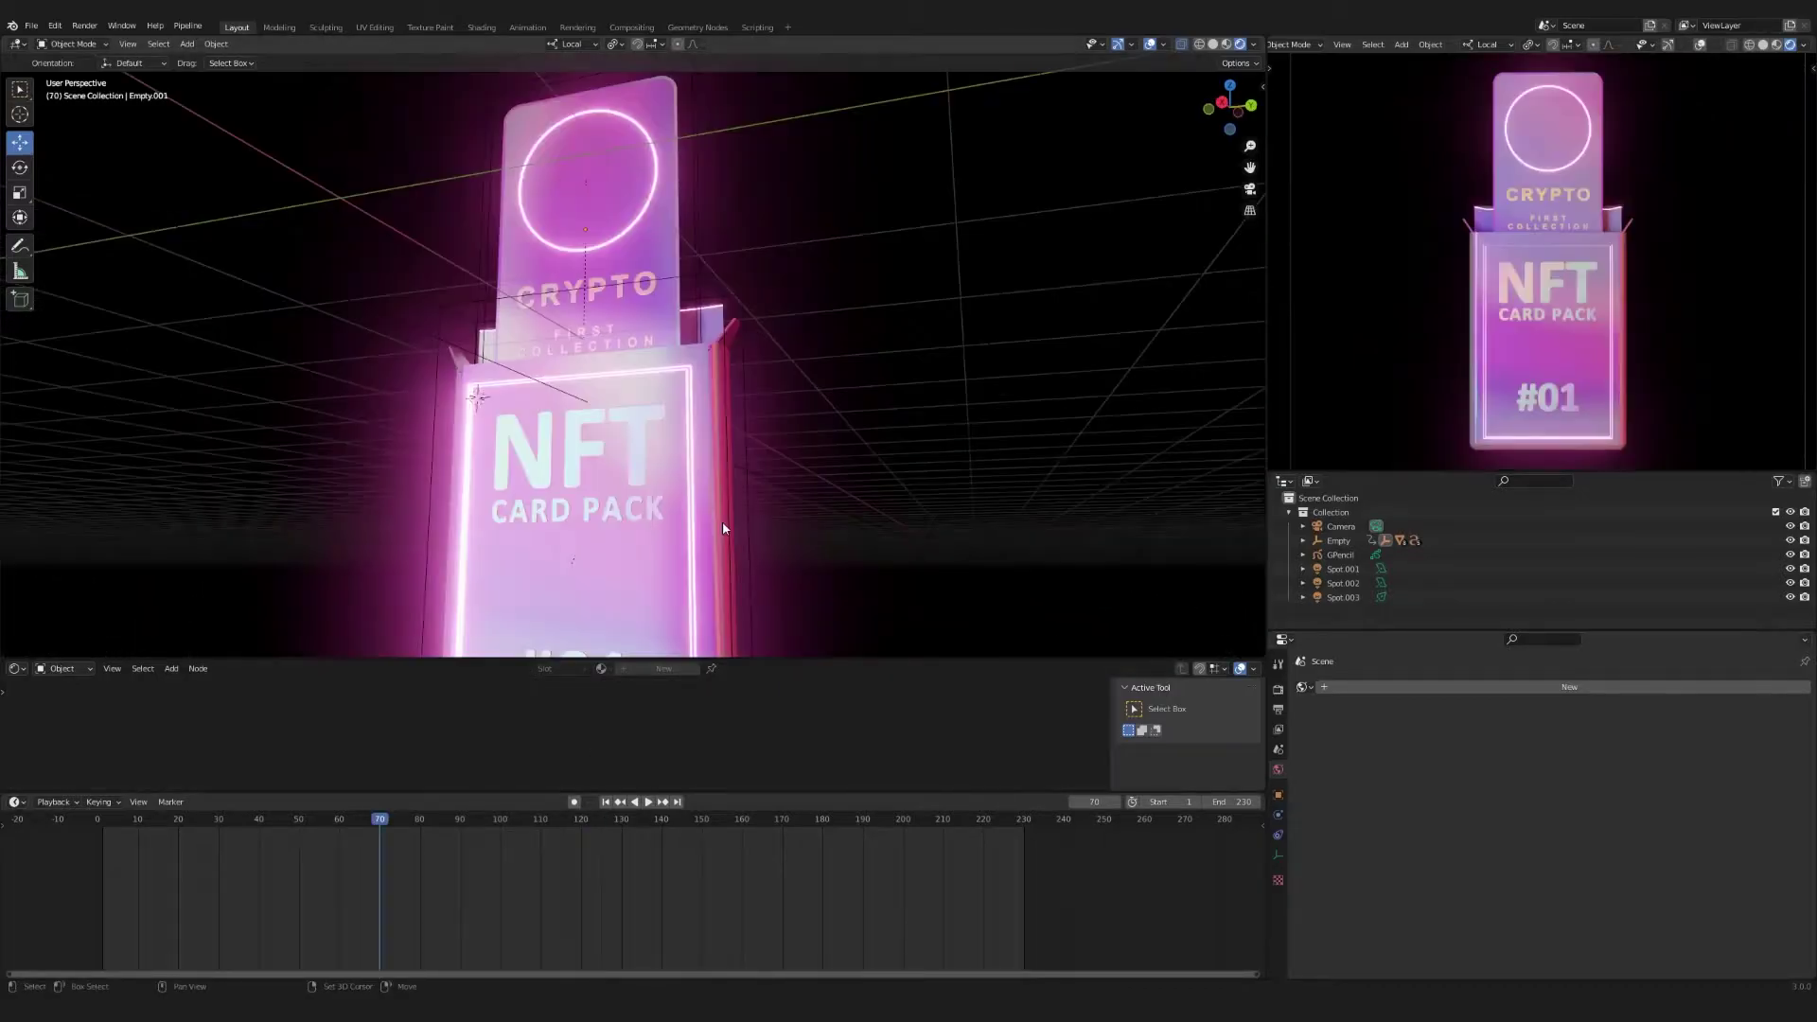
middle_drag(723, 521, 775, 510)
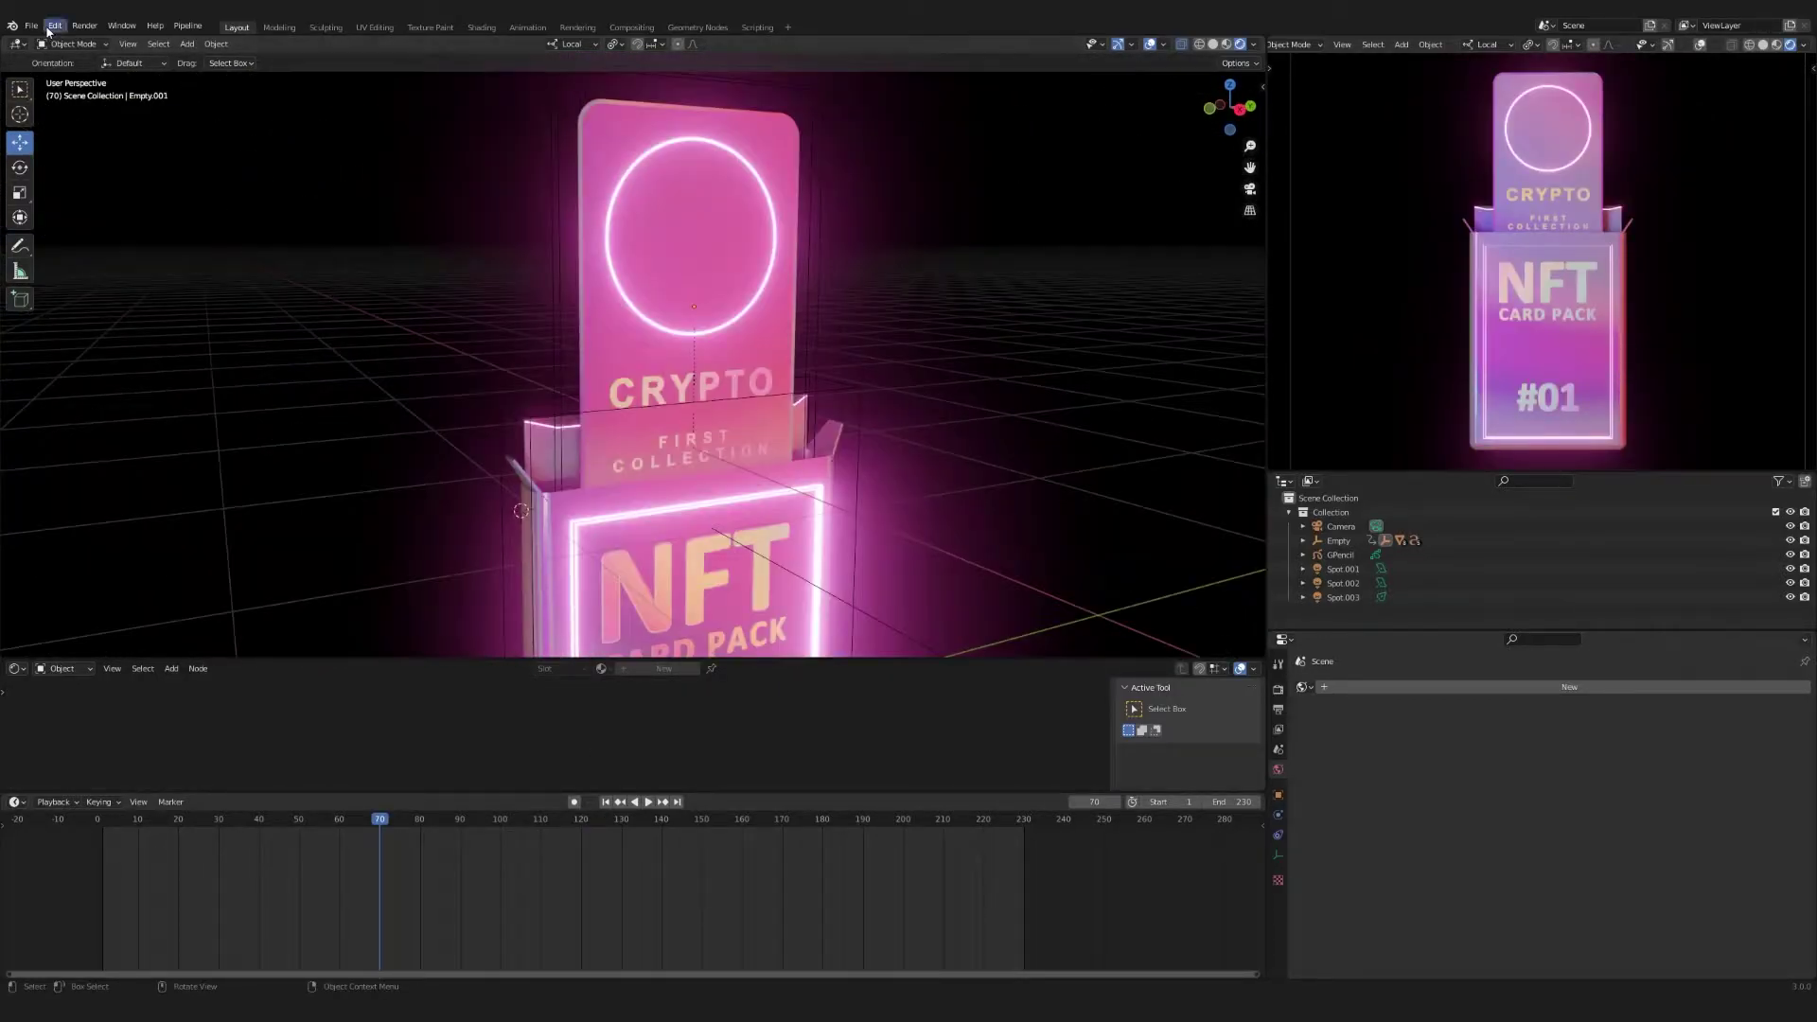
Search the add-ons in the preferences for "import"
click(51, 26)
click(87, 230)
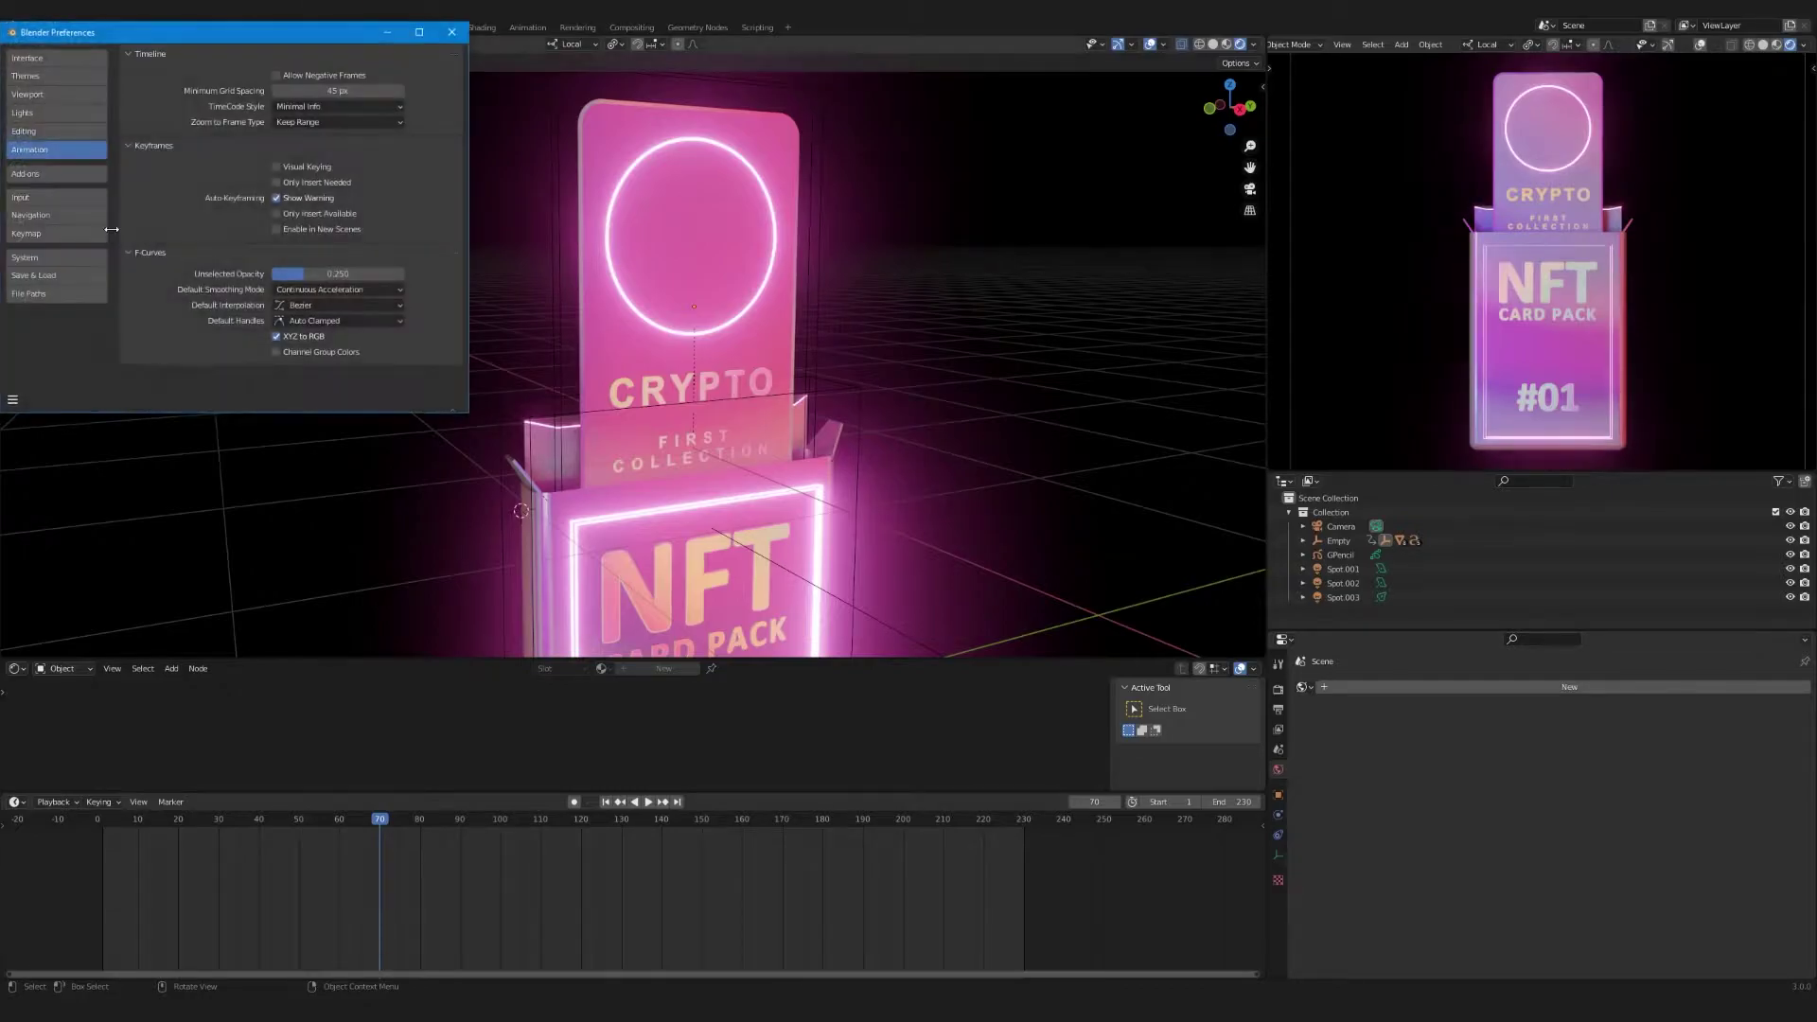
click(43, 174)
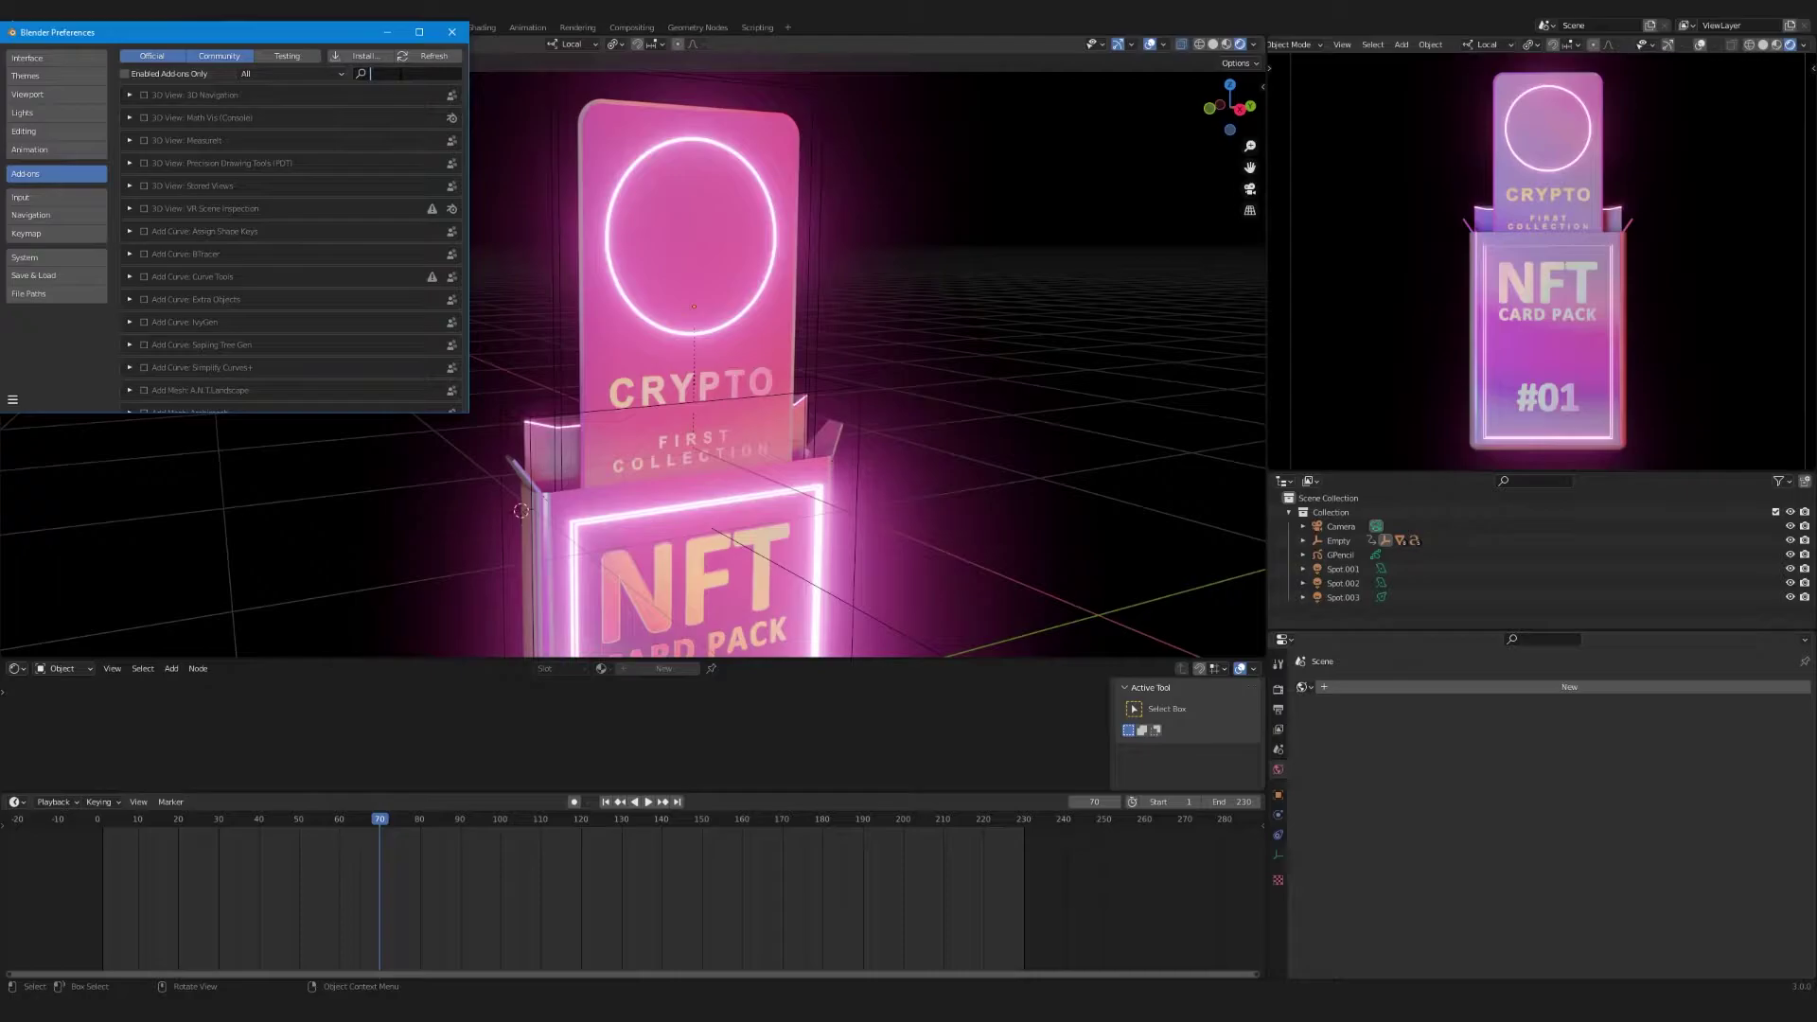
text(import)
key(Return)
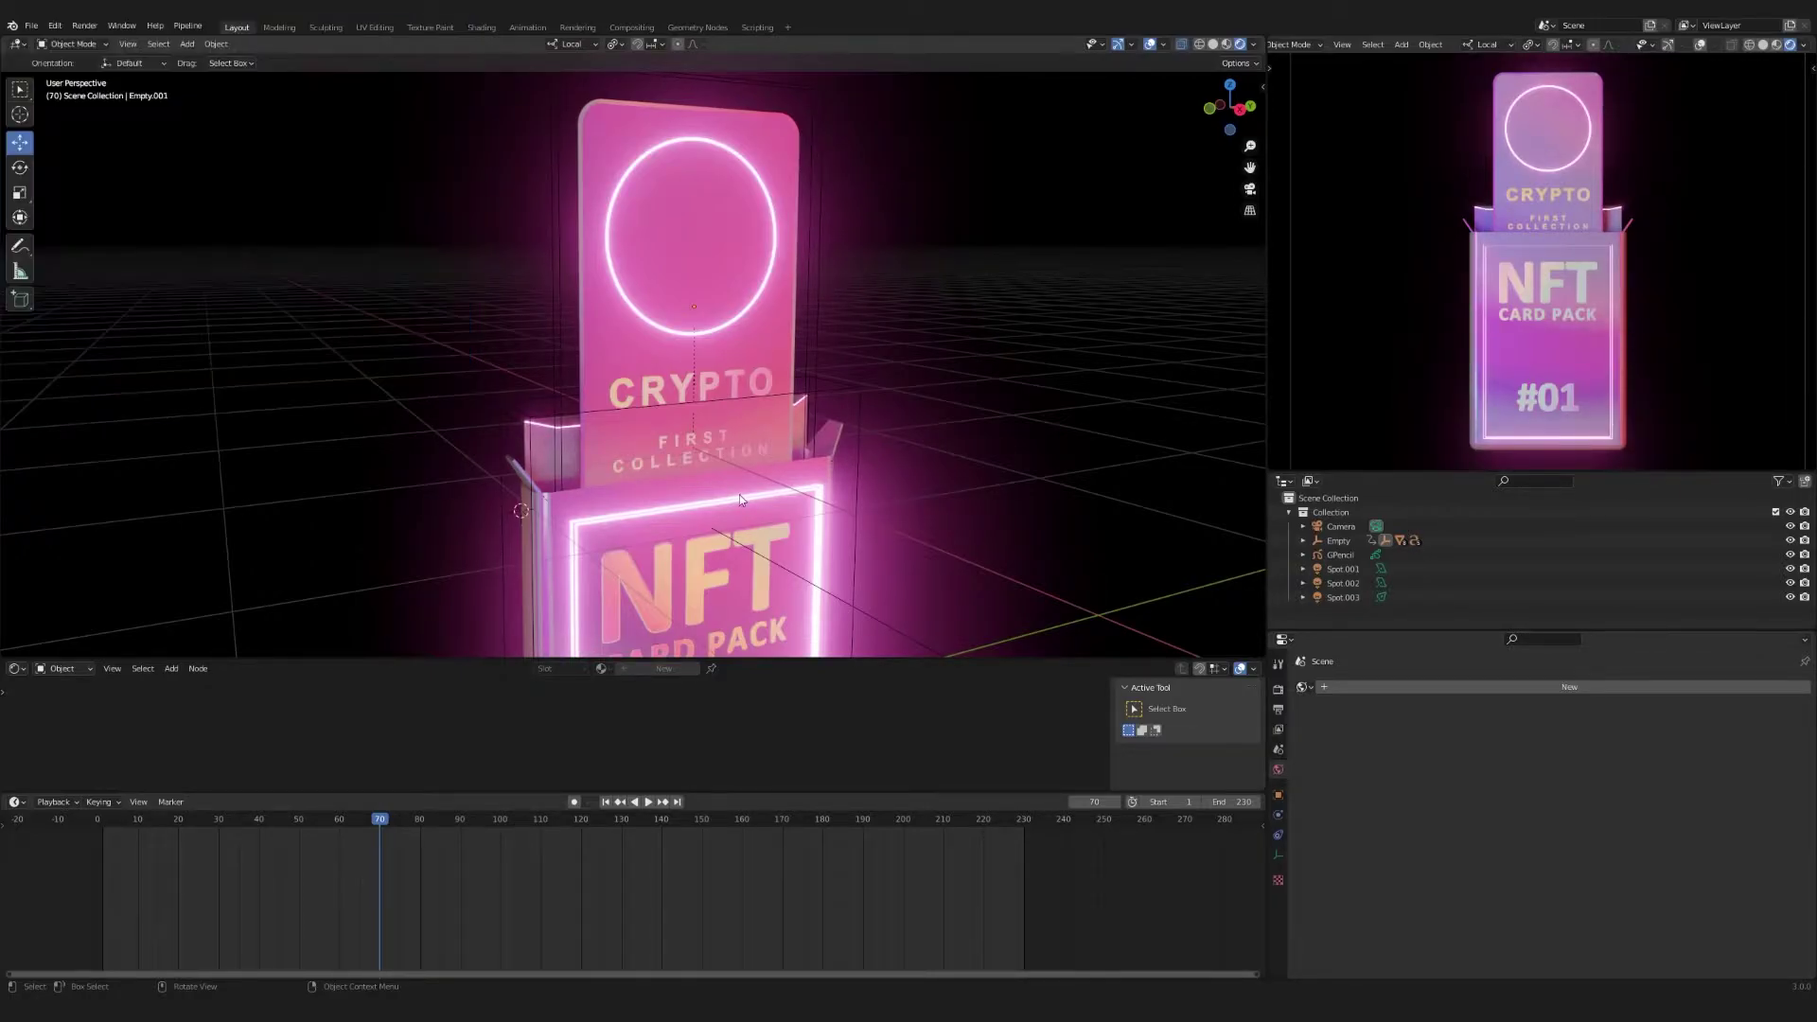
Add Image.png to the scene as a plane with Images as Planes
key(shift+a)
mouse_move(742, 500)
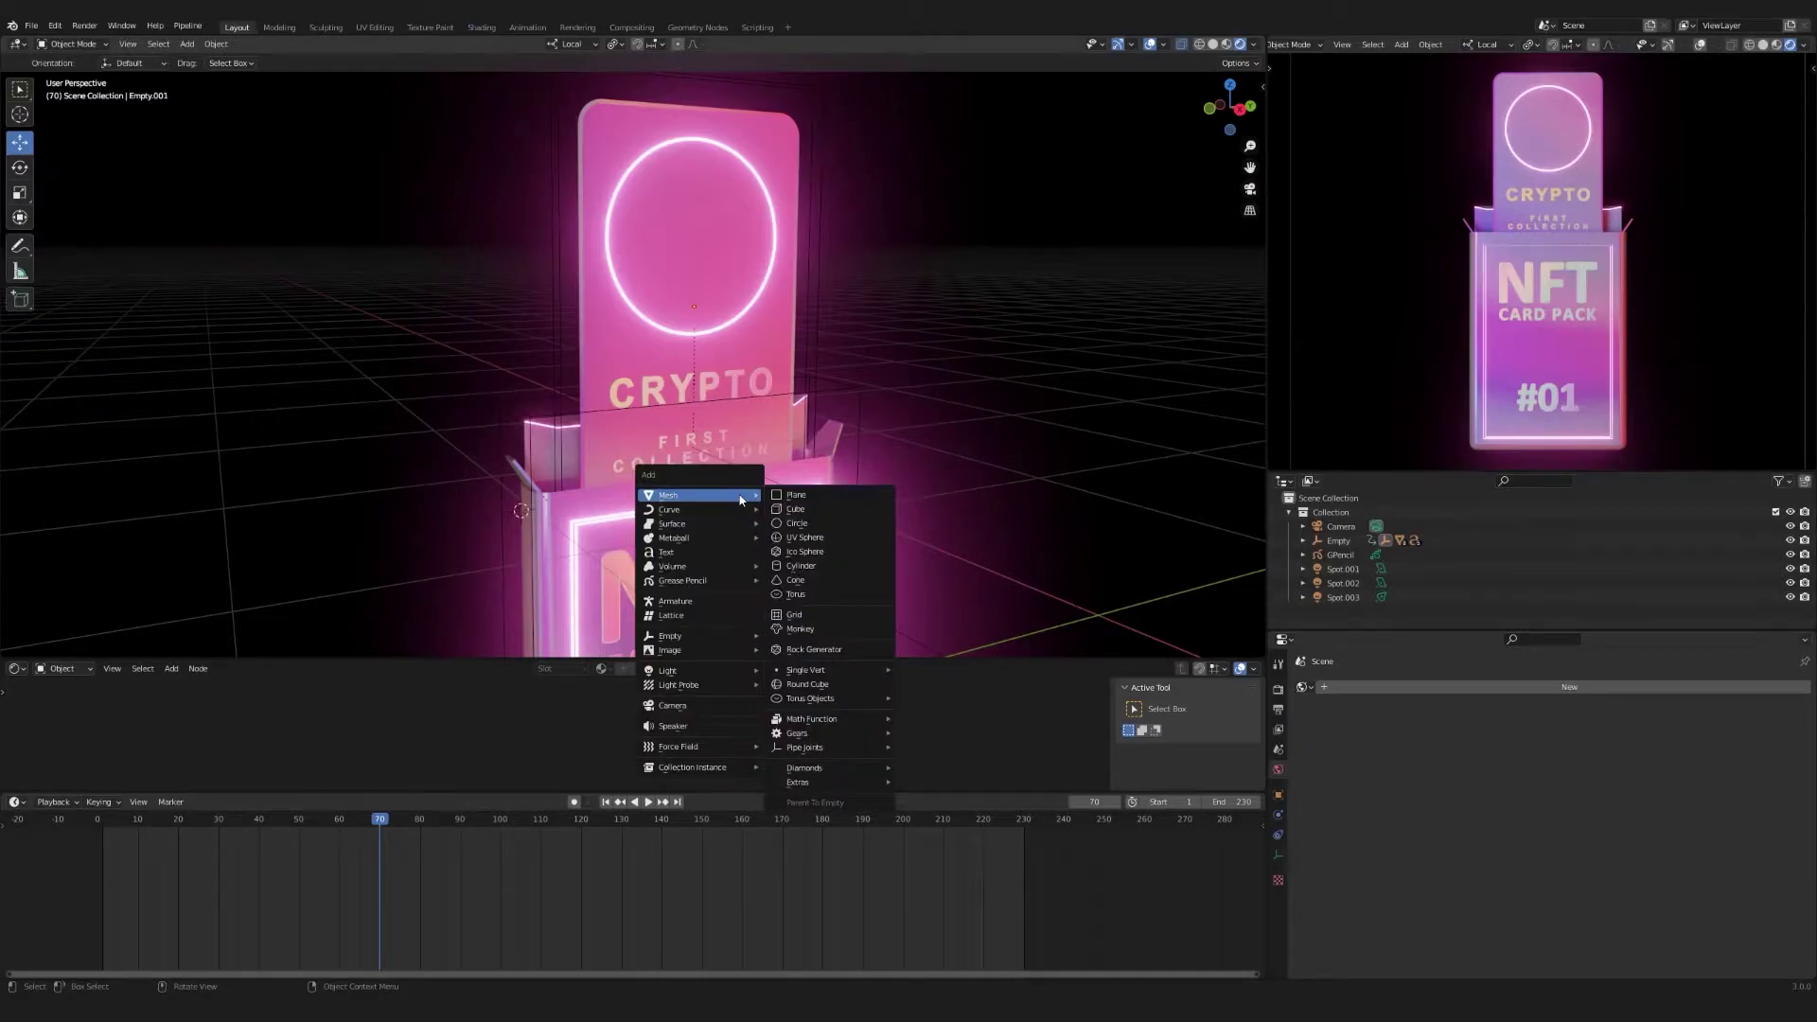
mouse_move(752, 651)
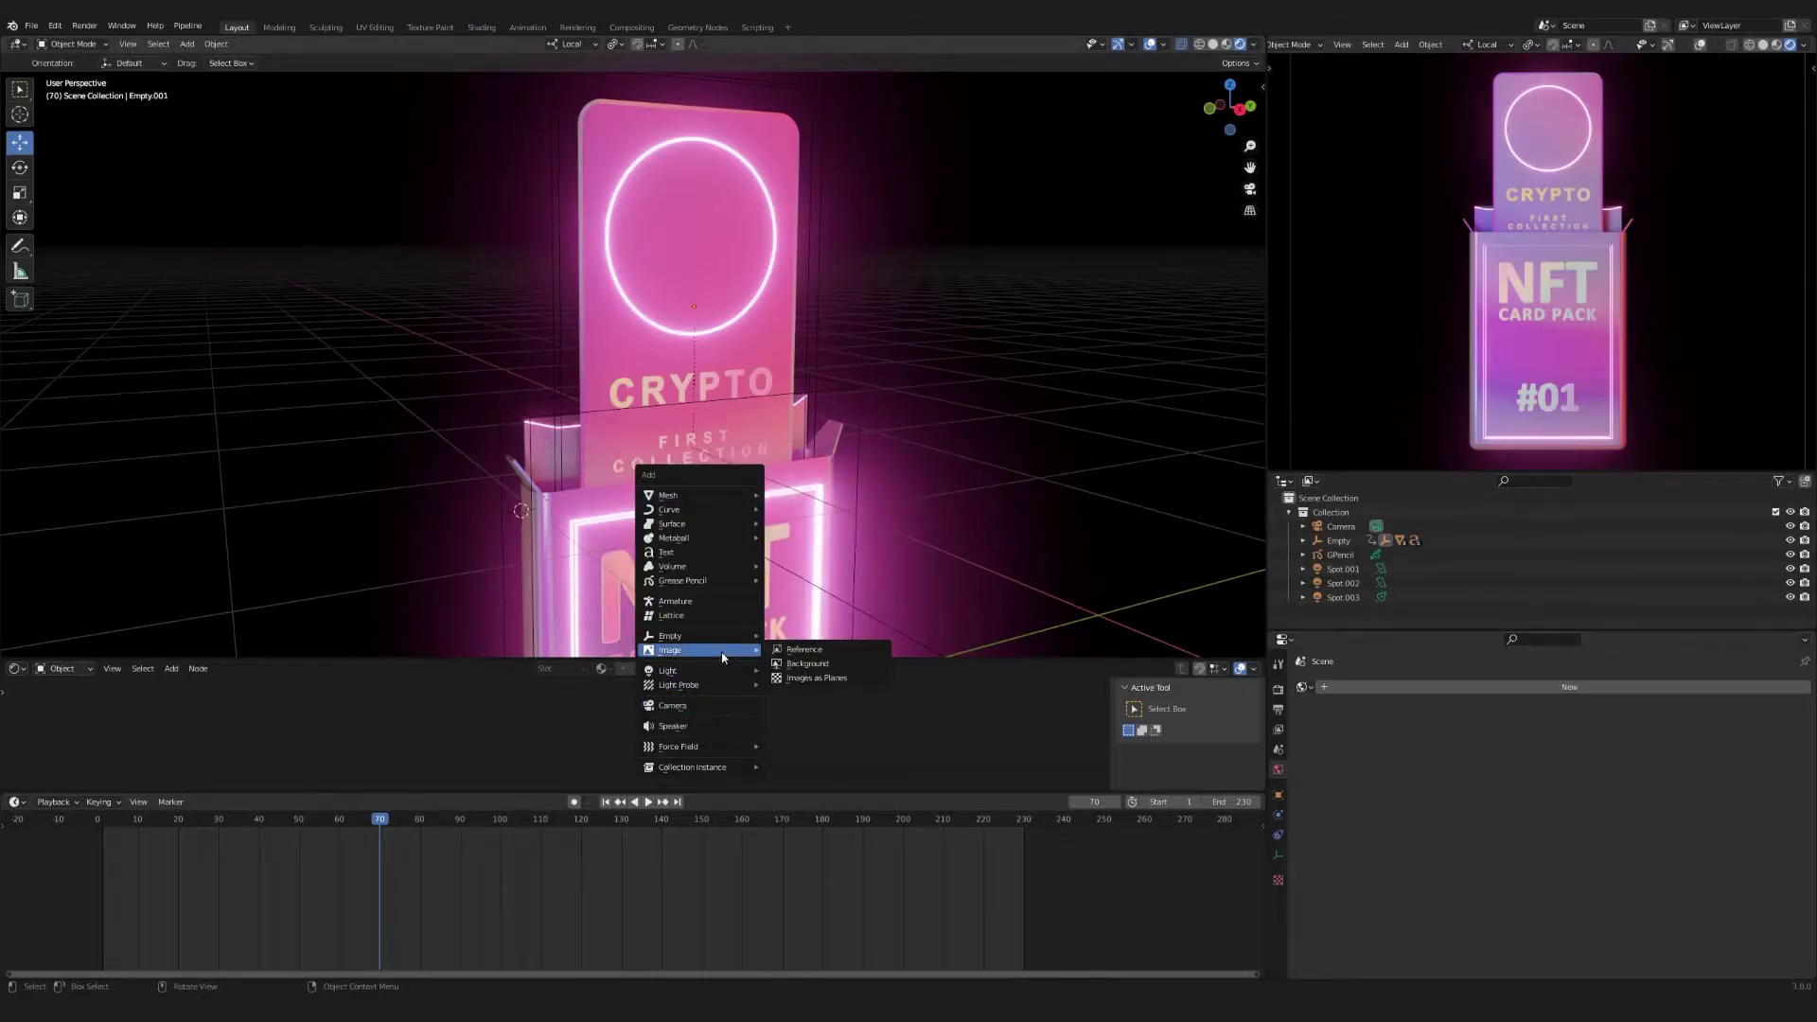
click(823, 678)
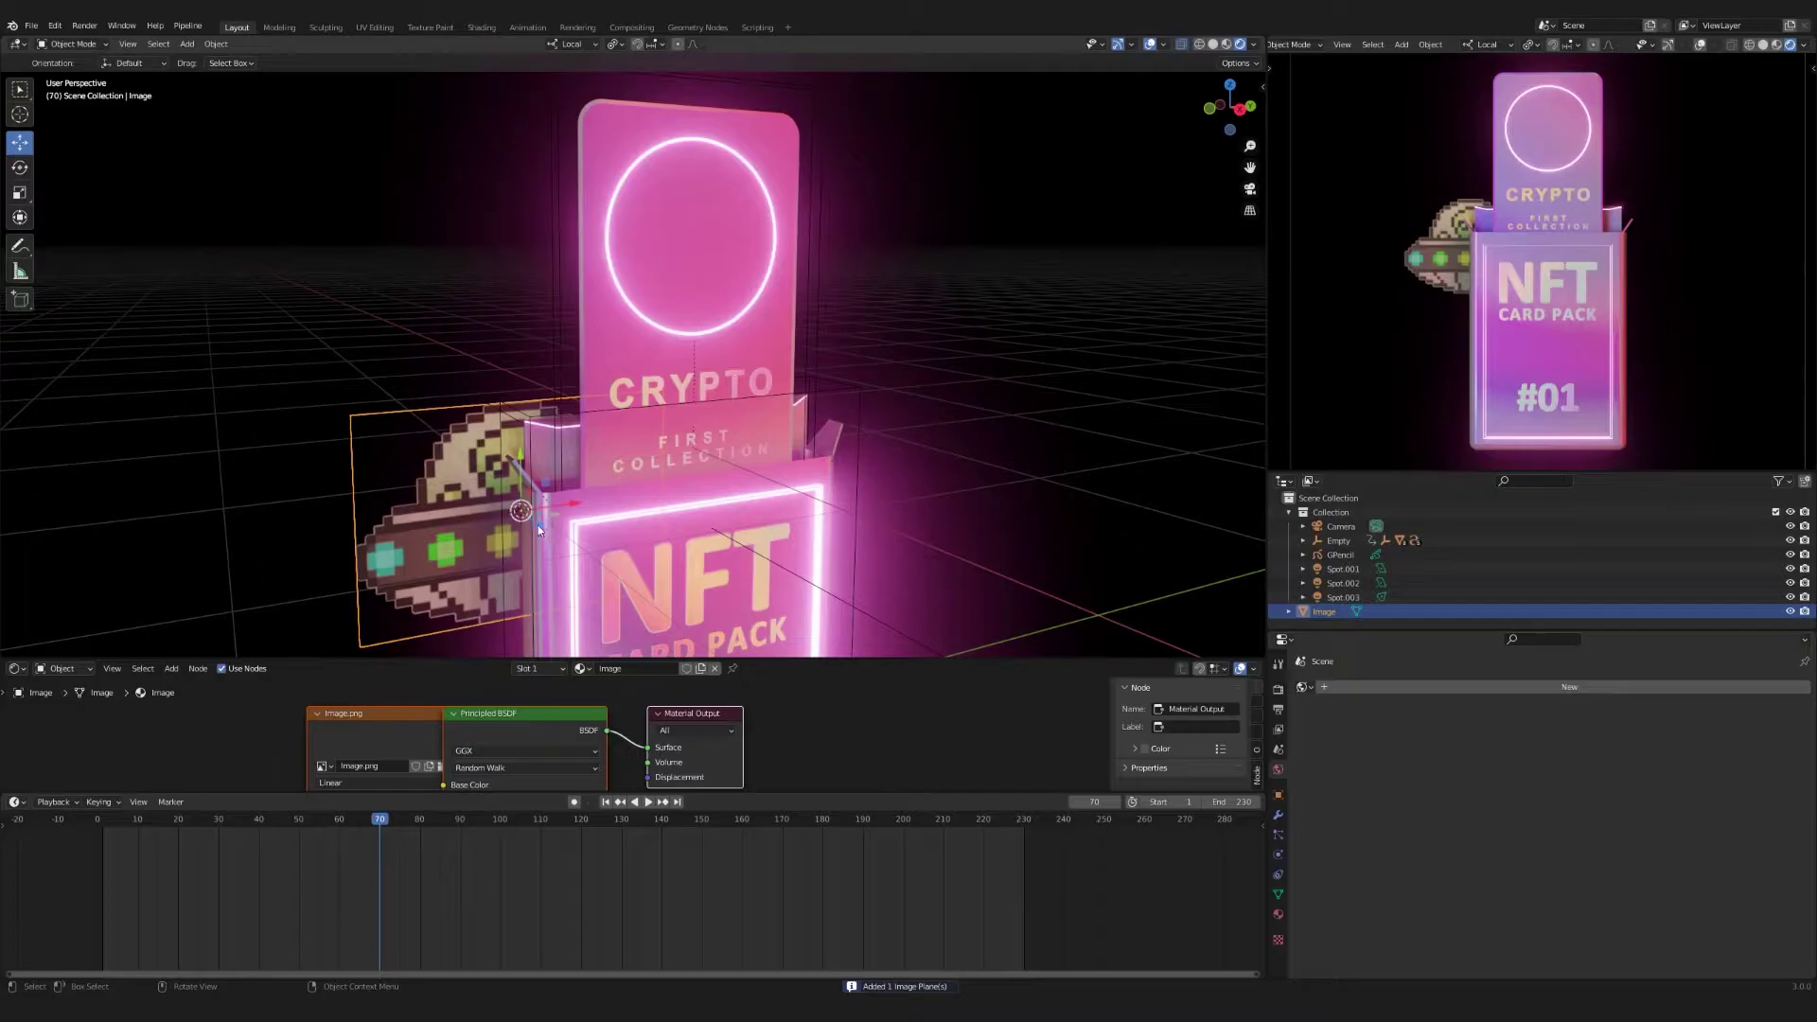
Move the UFO image plane onto the card's glowing ring and scale it down to about 0.51
middle_drag(534, 535, 587, 536)
drag(599, 545, 755, 230)
middle_drag(890, 413, 810, 419)
key(s)
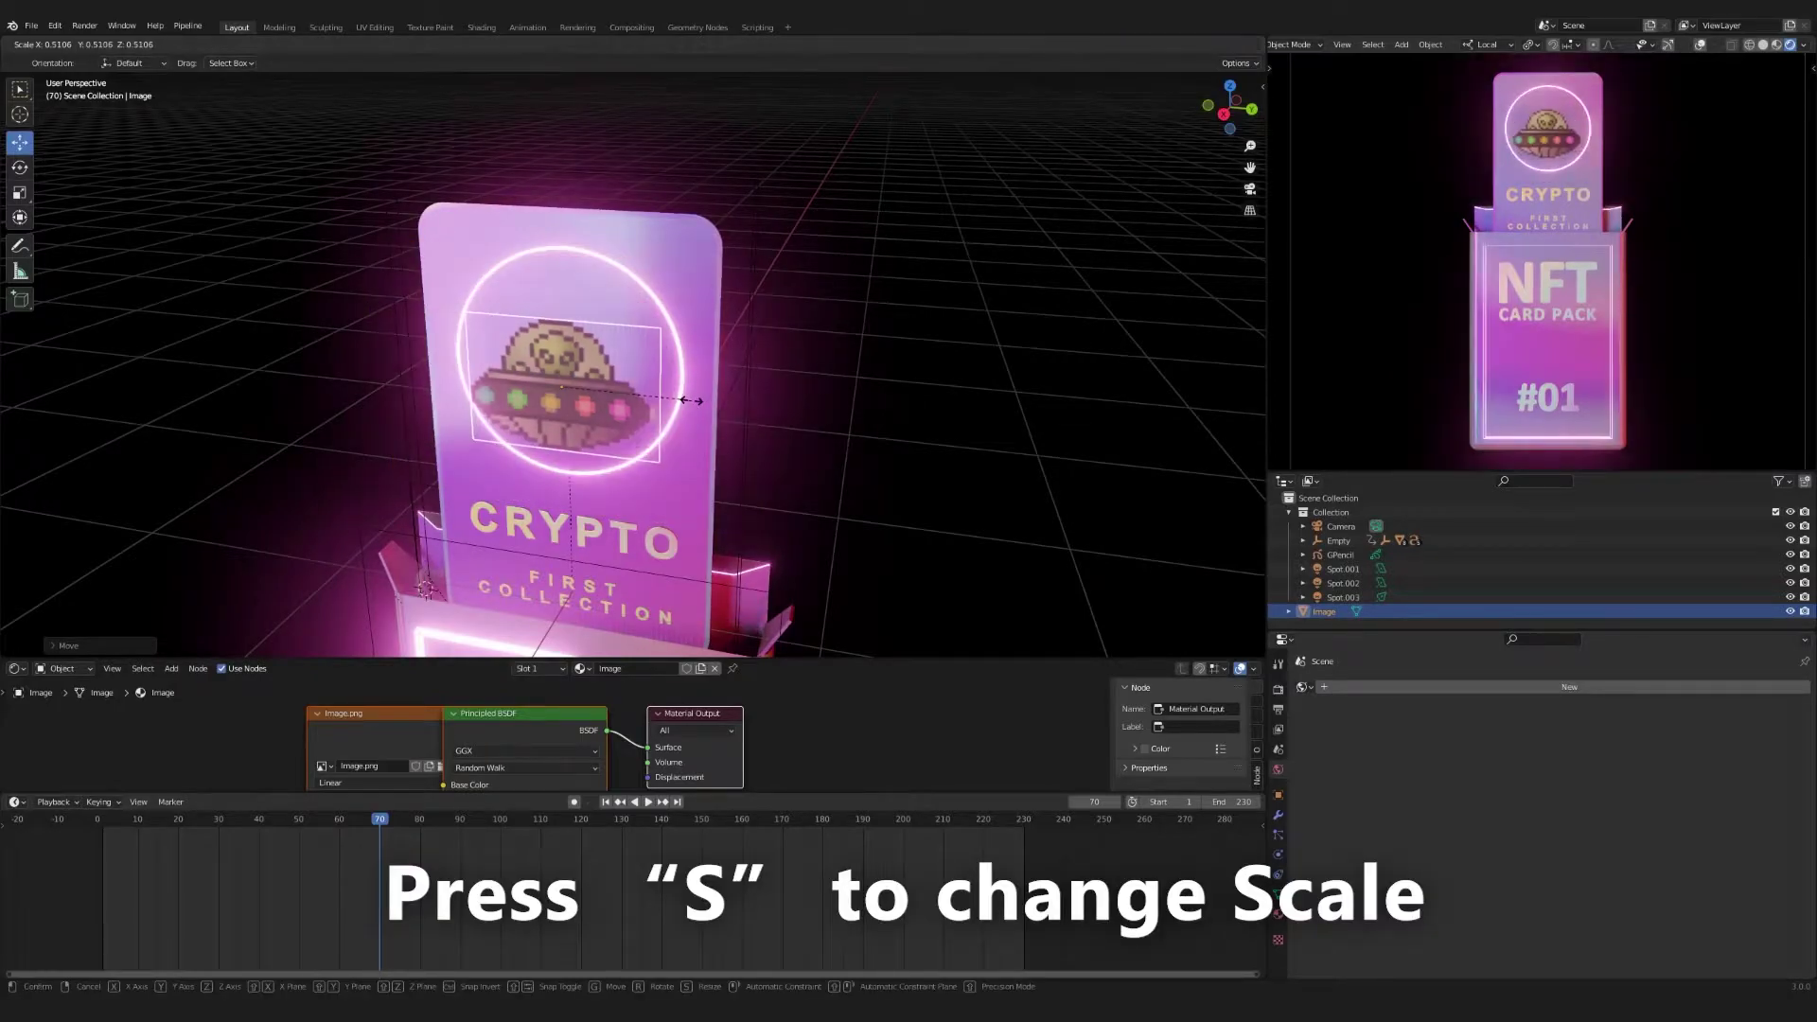
click(691, 399)
Fine-tune the size and position of the UFO image so it sits centred inside the card's glowing ring
drag(559, 335, 556, 309)
middle_drag(653, 430, 604, 407)
scroll(604, 407, up, 4)
drag(571, 372, 601, 370)
click(601, 370)
middle_drag(601, 370, 762, 359)
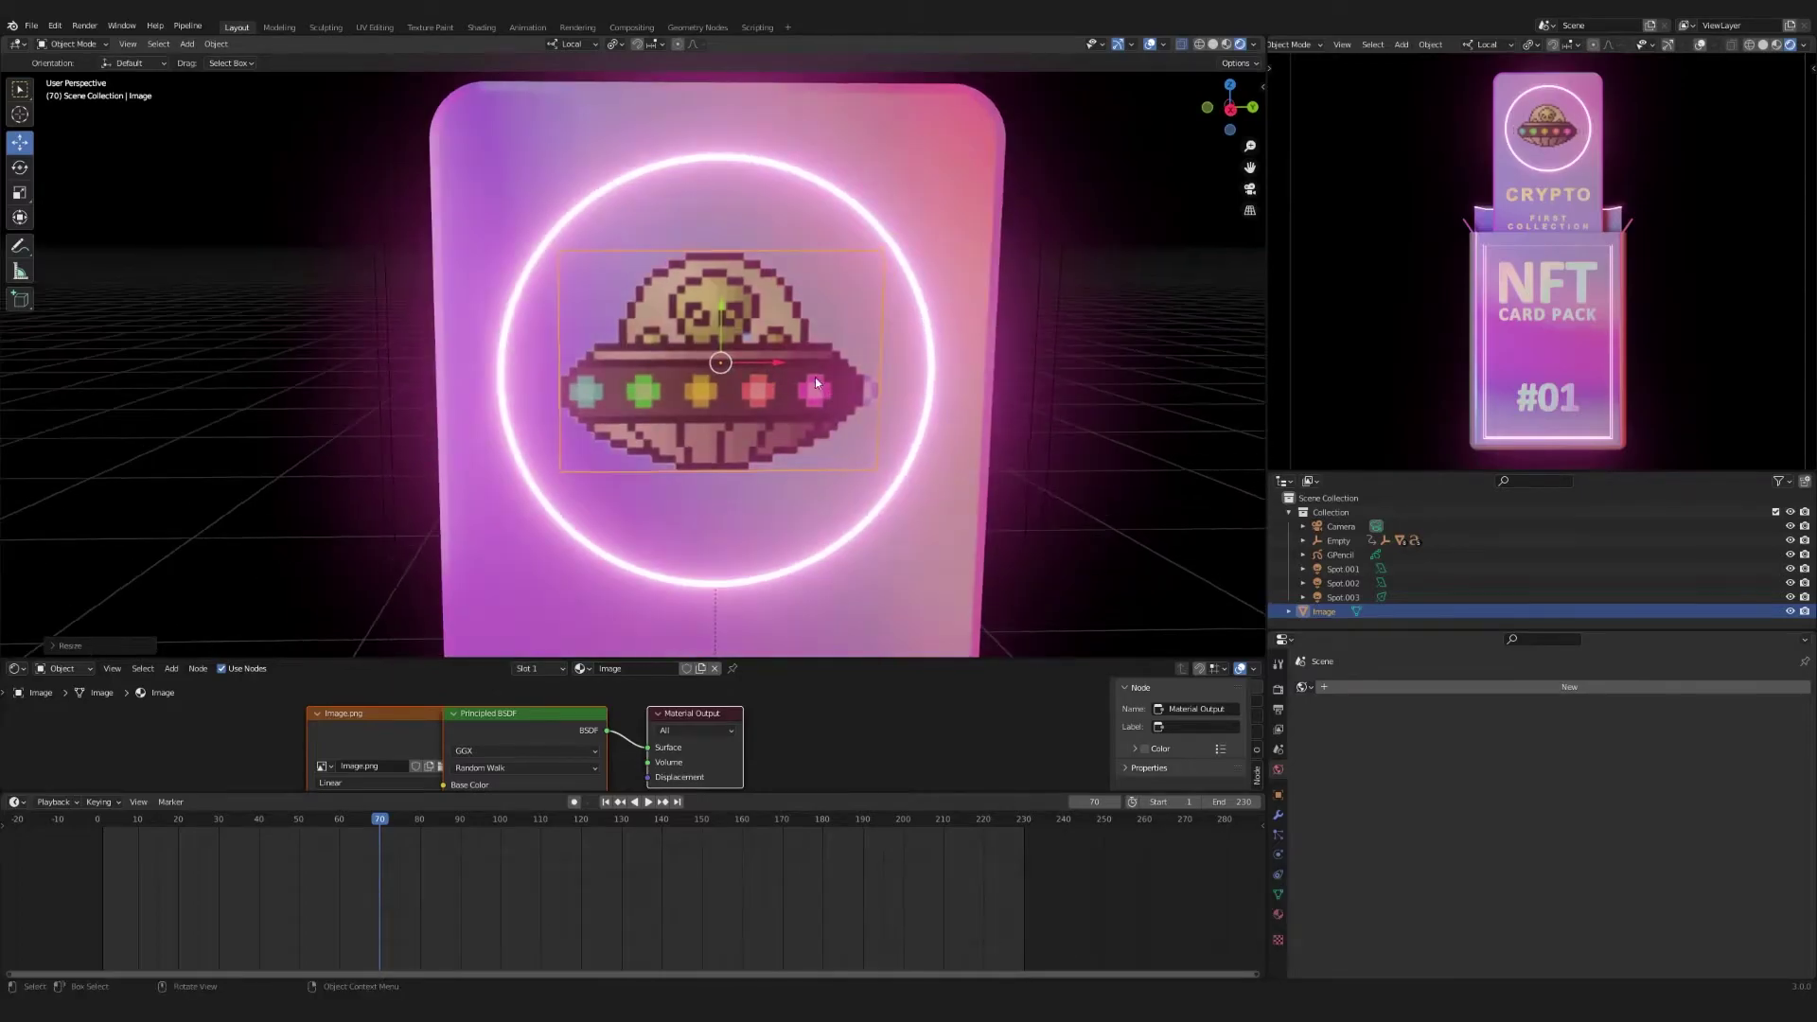
drag(783, 367, 789, 366)
drag(724, 317, 725, 324)
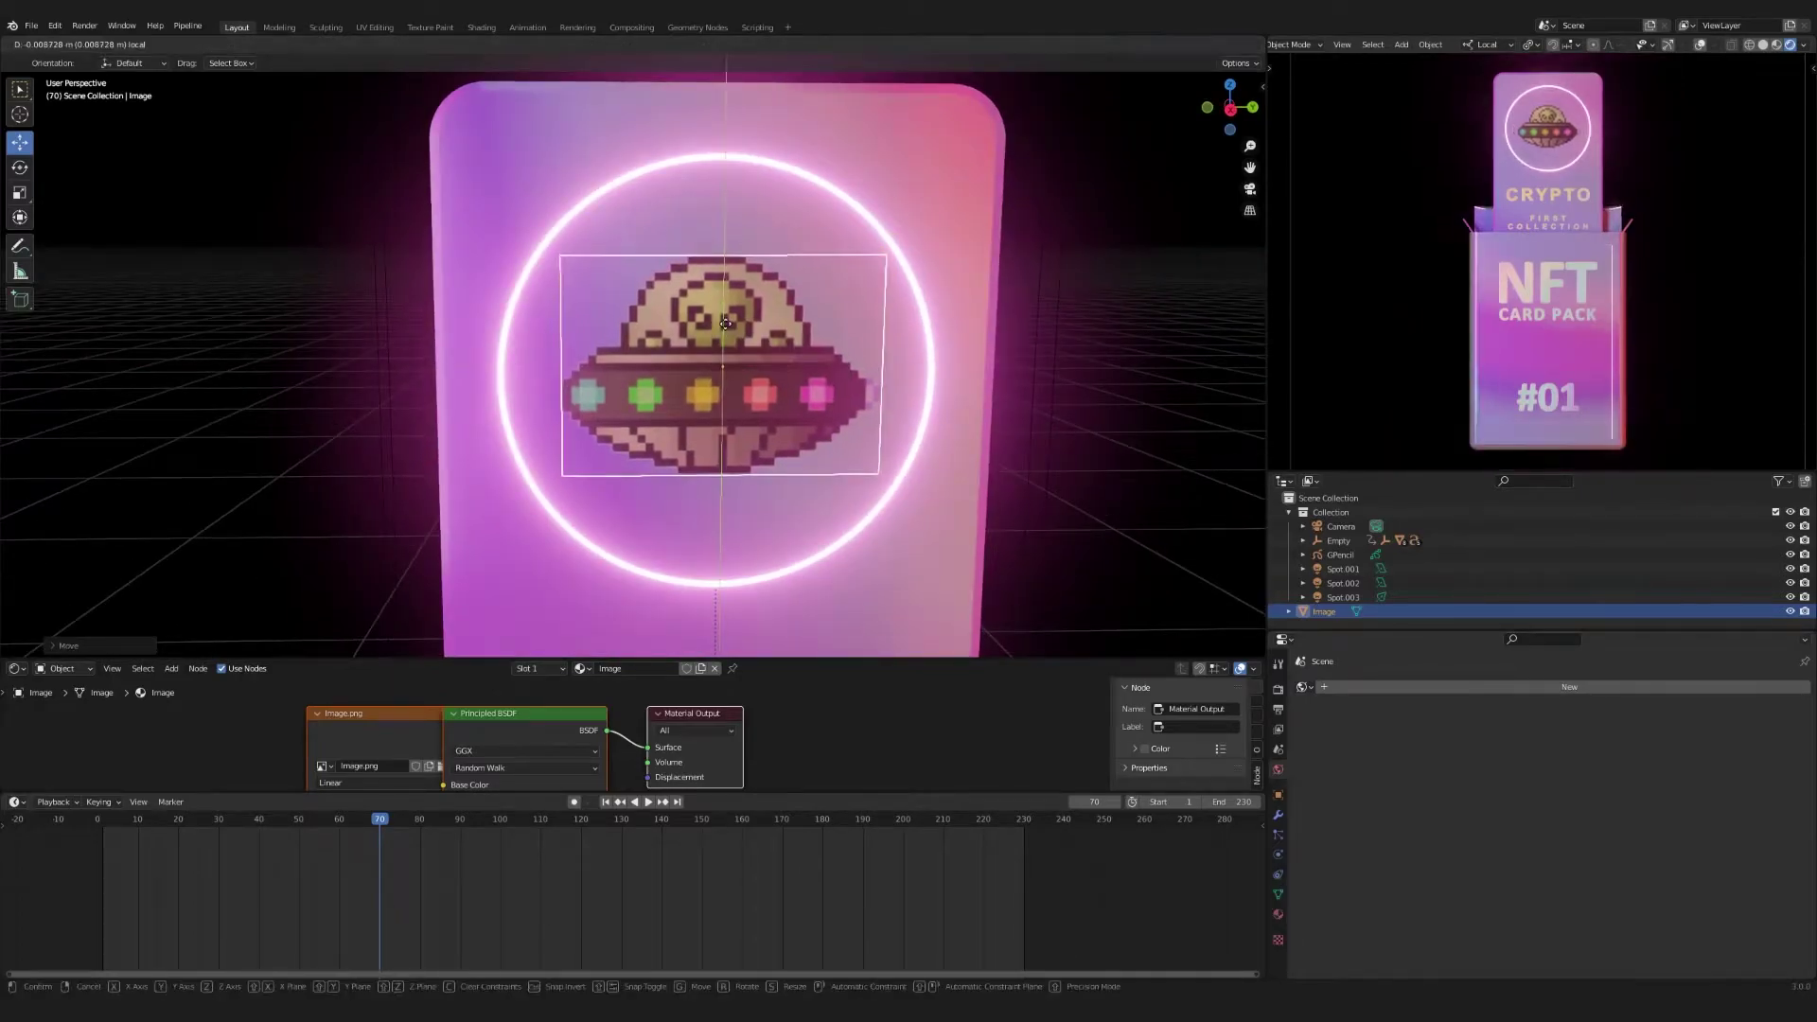
click(725, 324)
In solid shading, parent the image plane to the empty around the CRYPTO card using the Object option
scroll(747, 369, down, 3)
middle_drag(759, 395, 901, 501)
click(1212, 45)
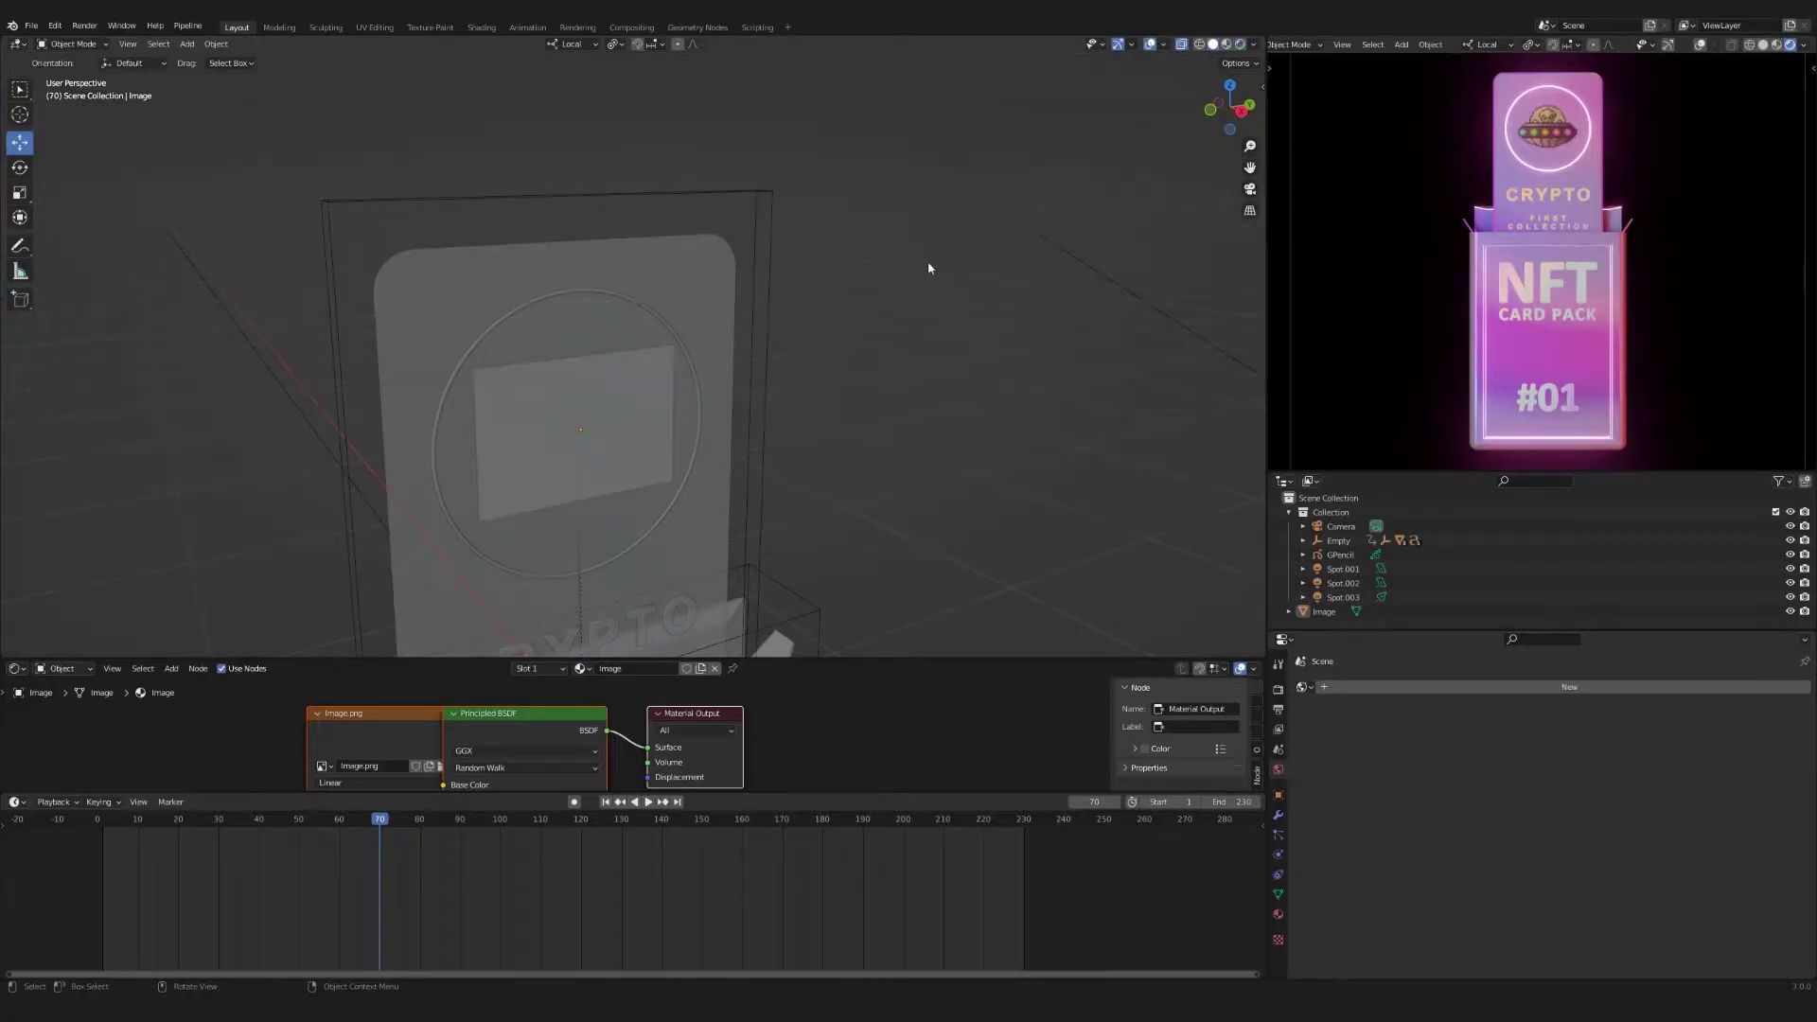
scroll(719, 426, up, 2)
click(641, 418)
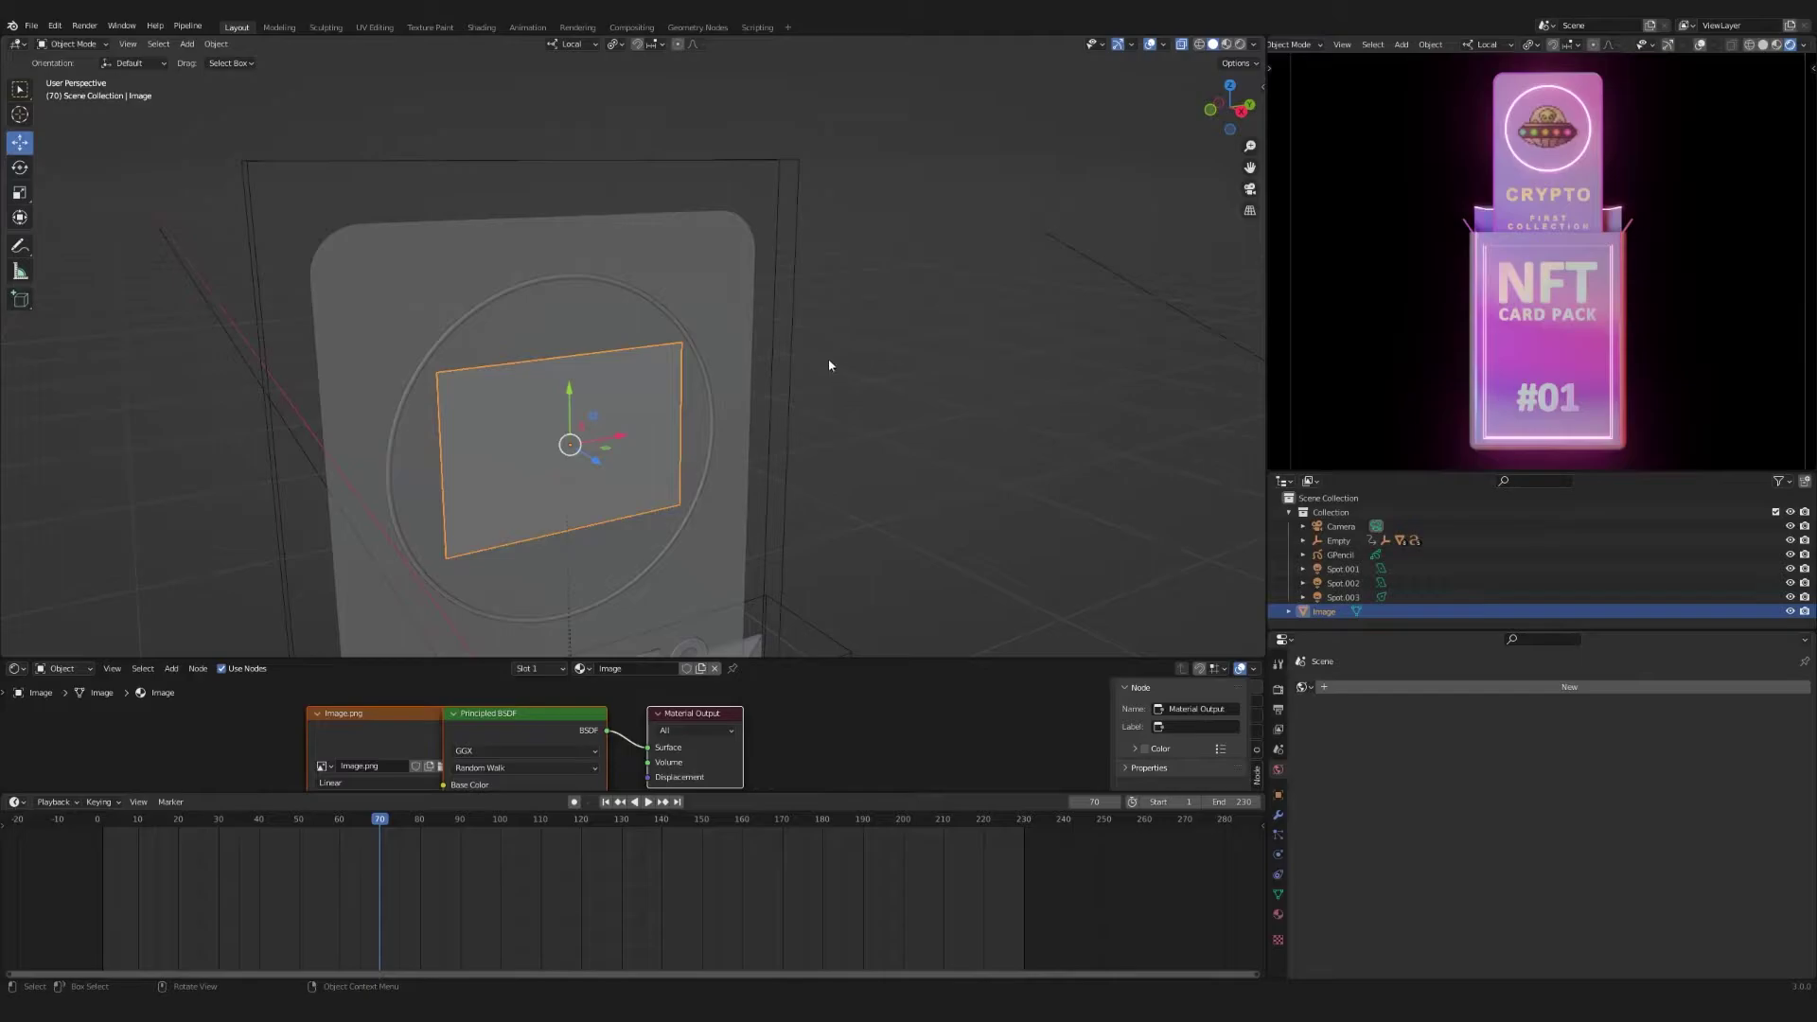
shift+click(792, 321)
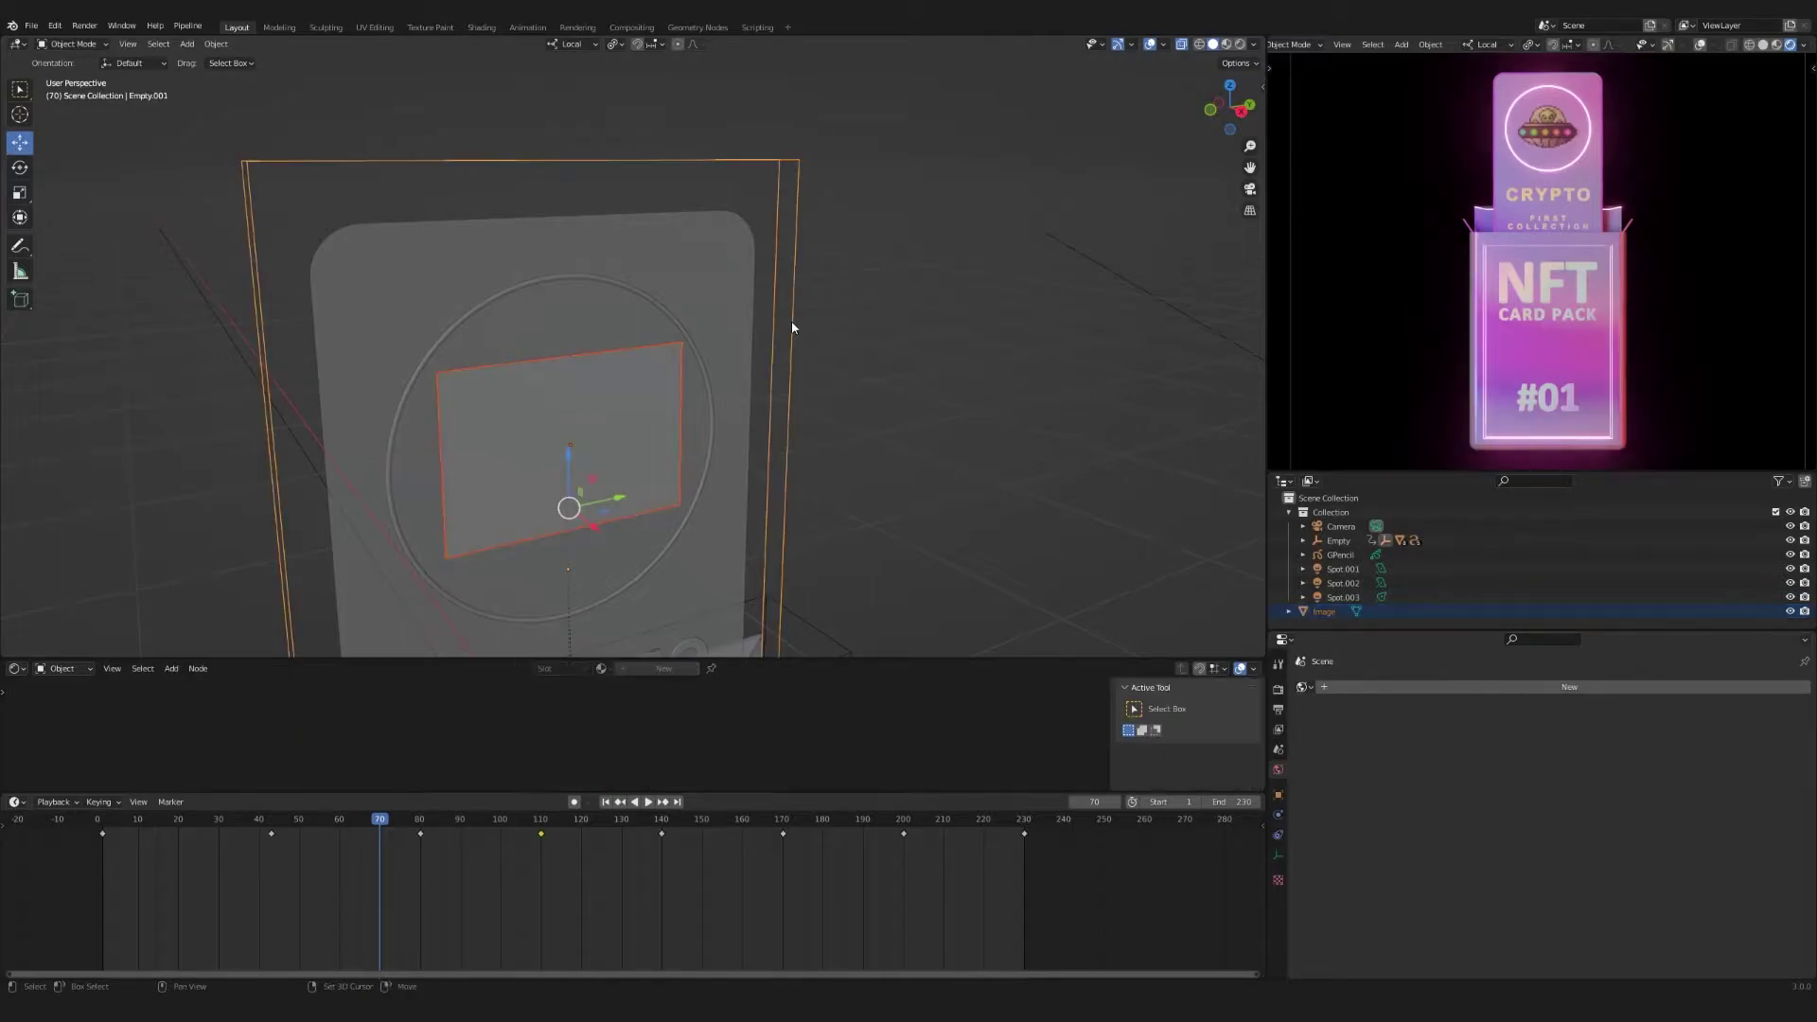
key(ctrl+p)
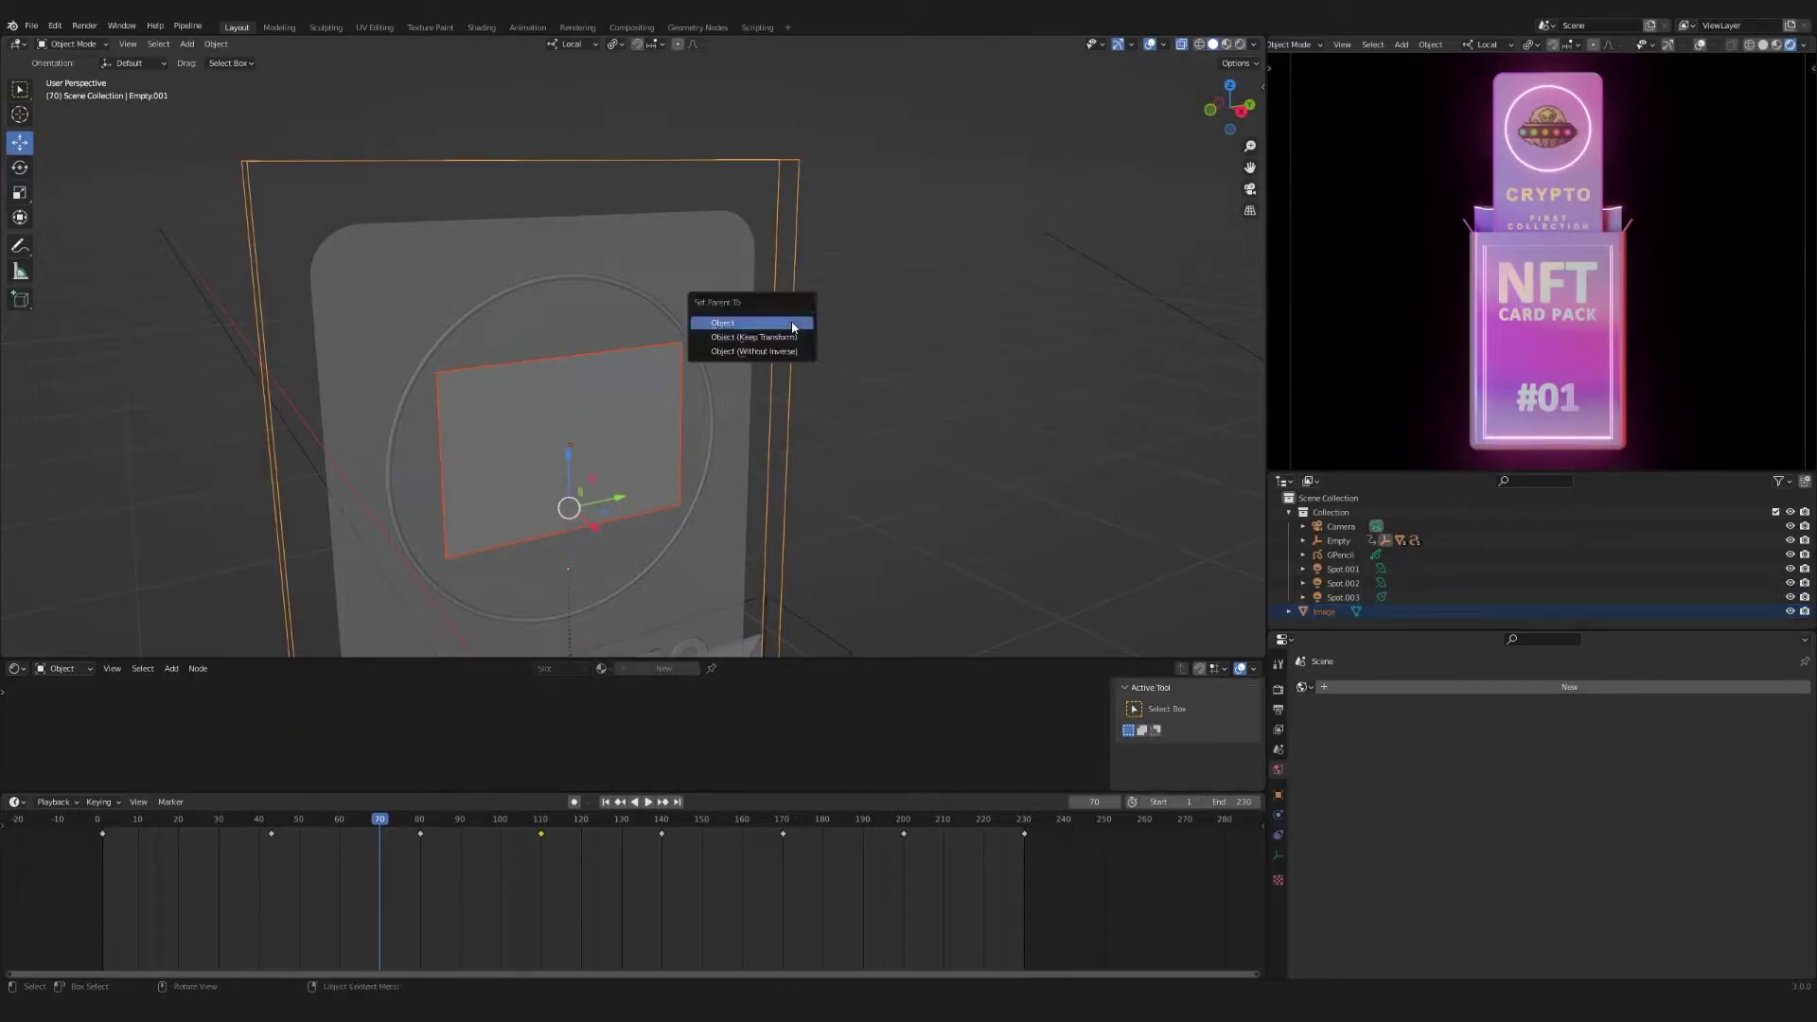
click(783, 322)
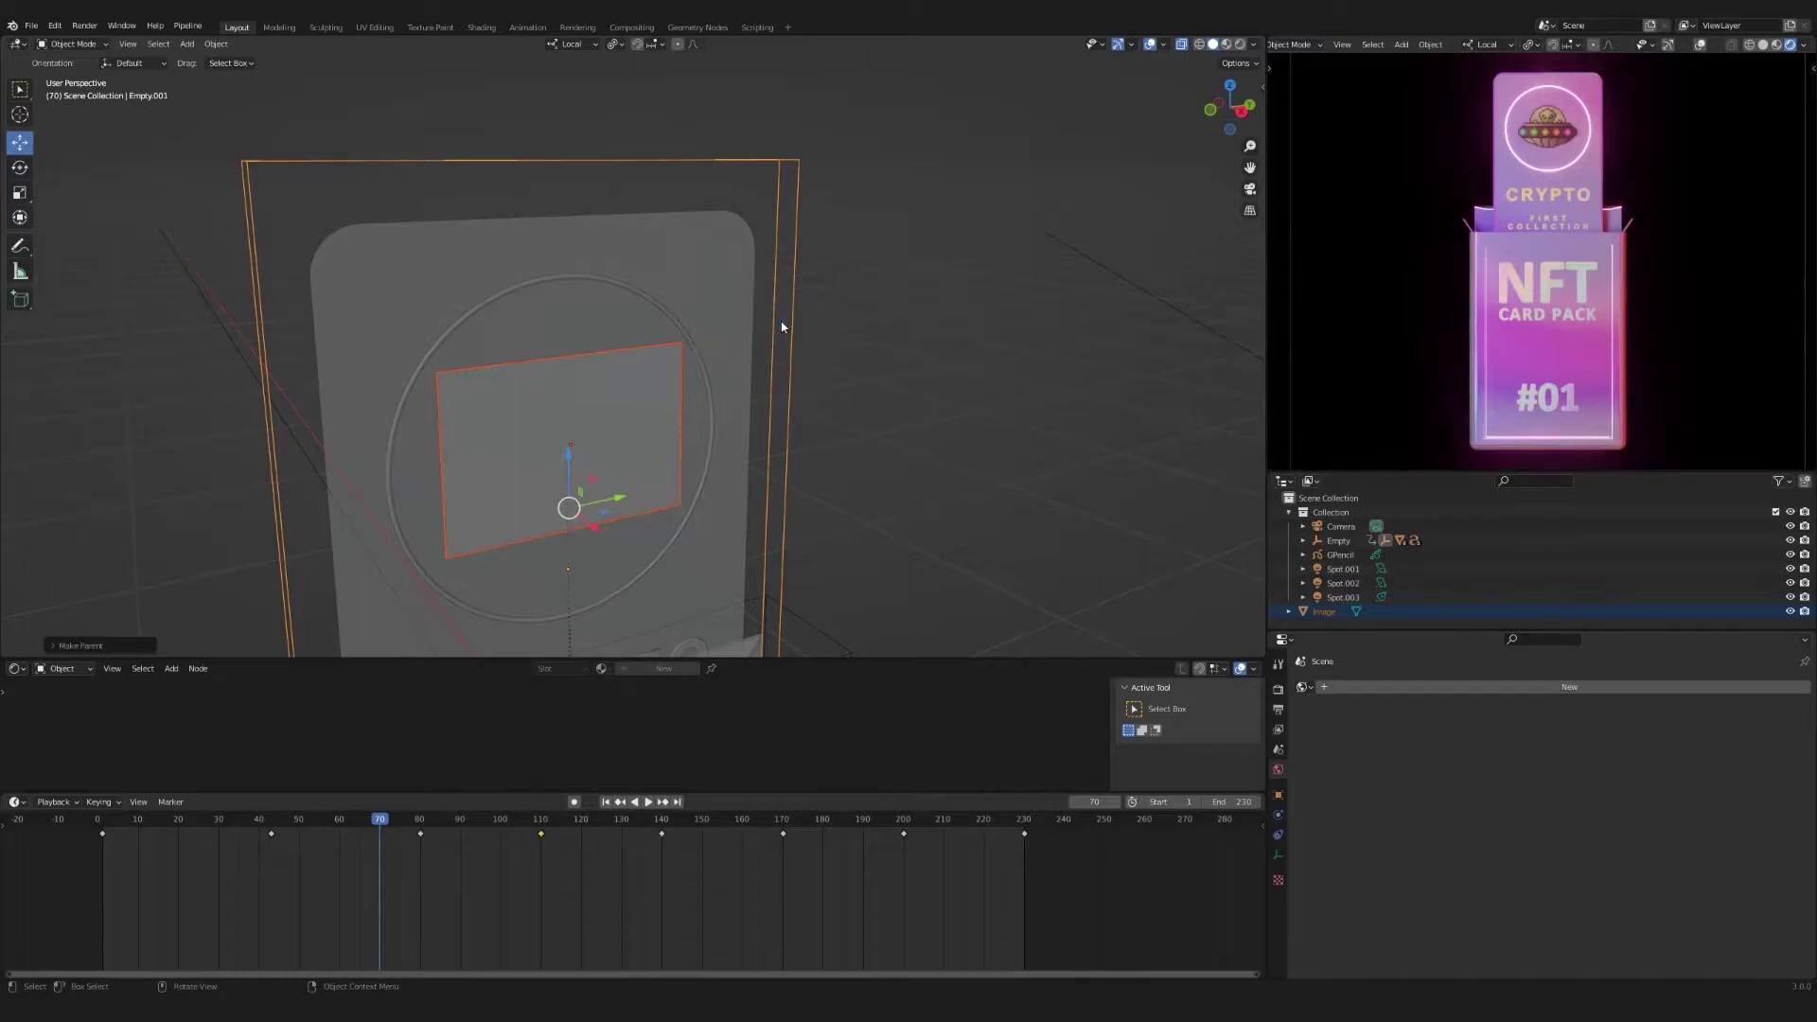
click(843, 423)
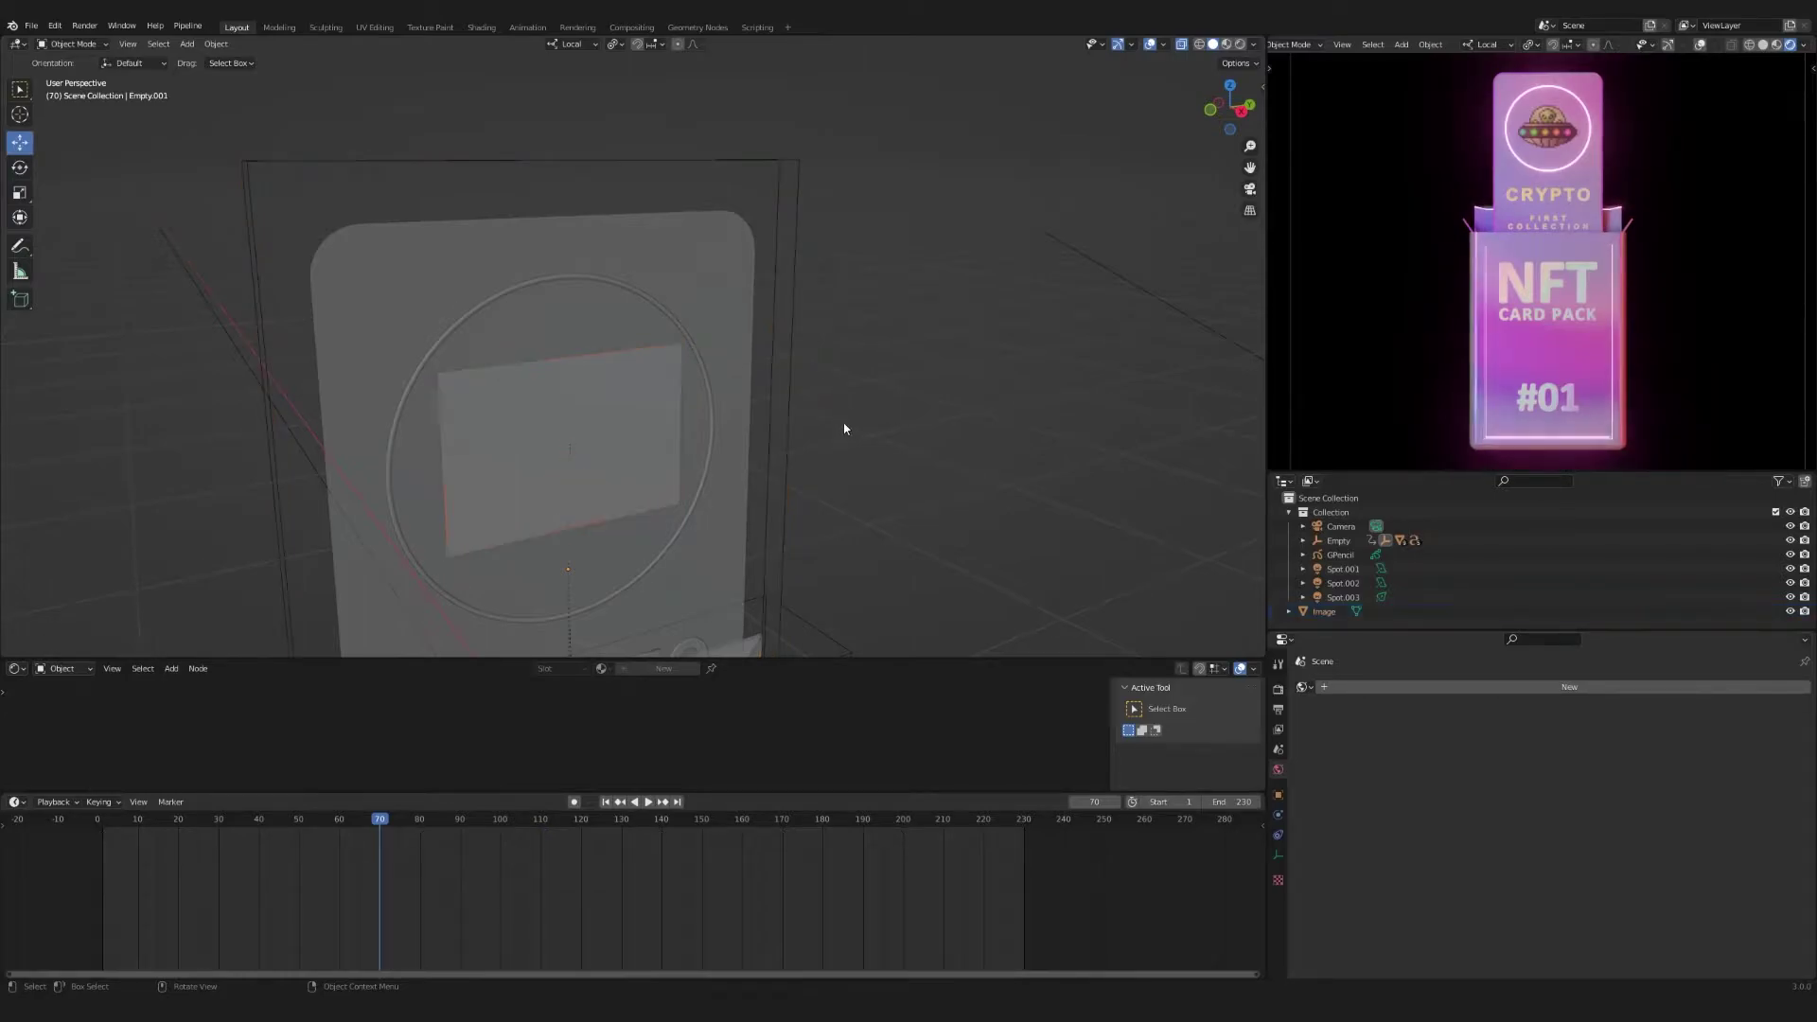
Play and scrub the animation around frame 70, switching to rendered shading, to check that the image follows the card
key(space)
click(355, 827)
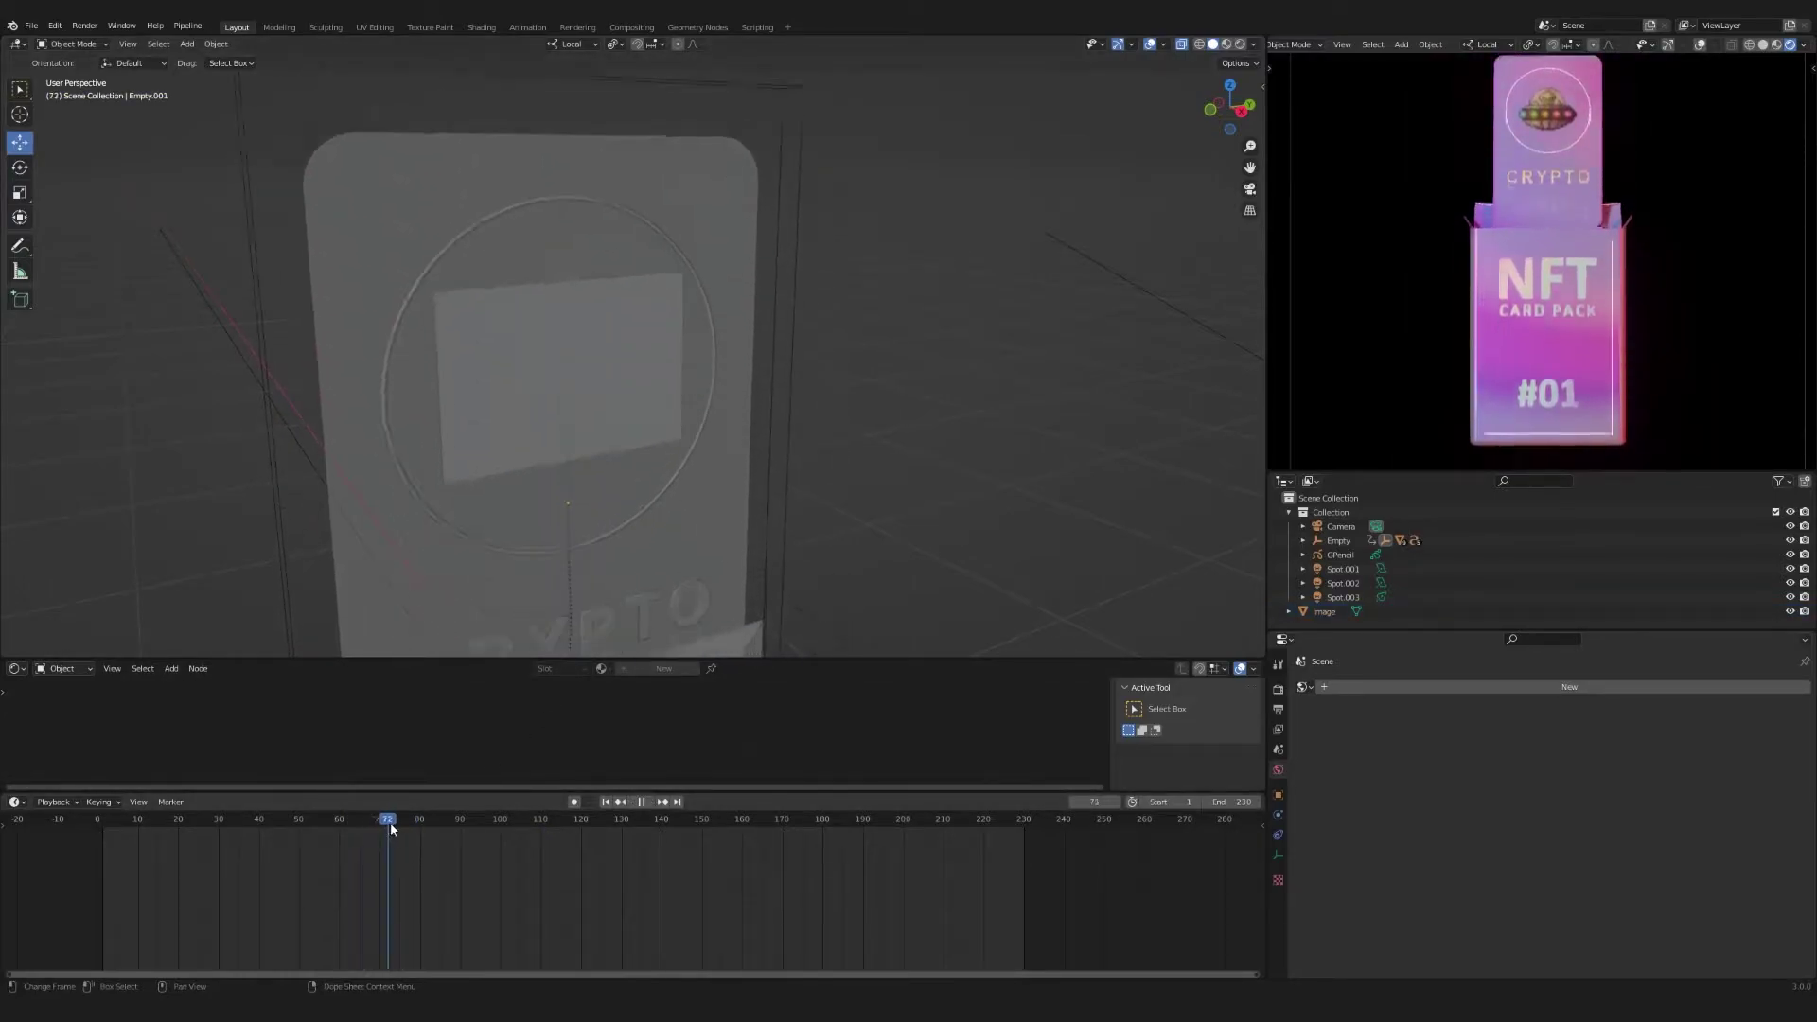
key(space)
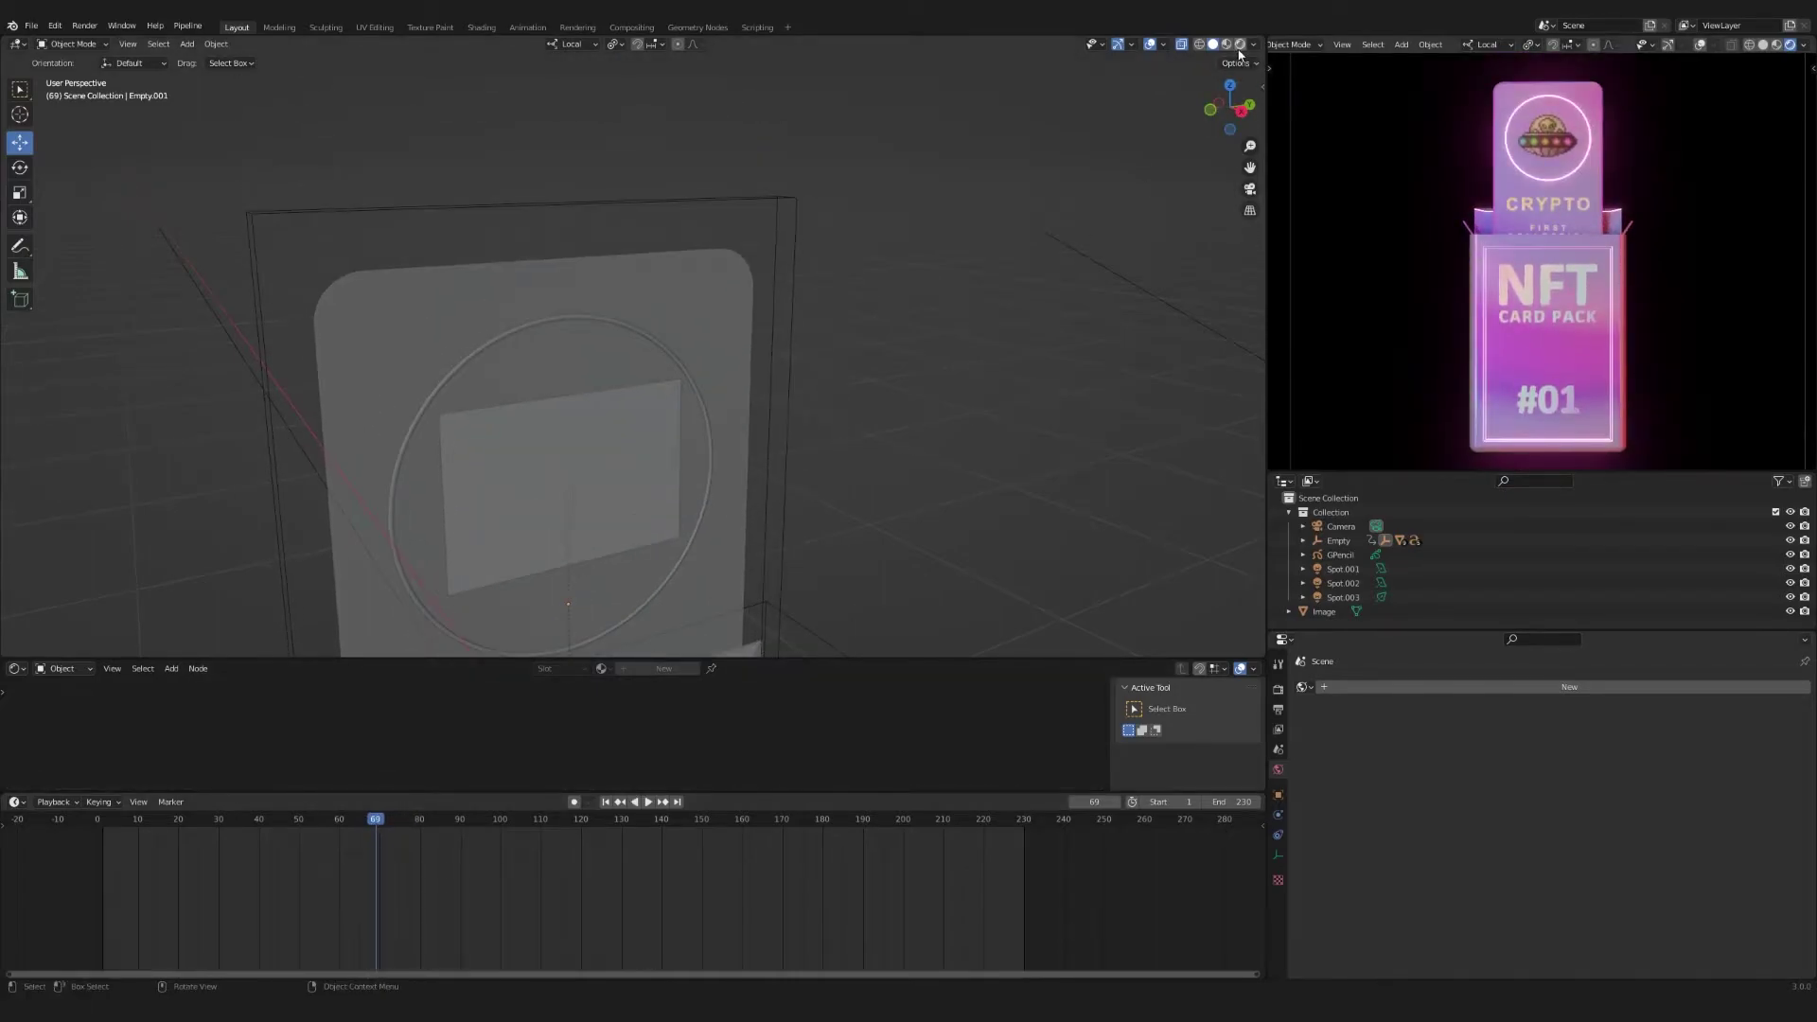
click(1240, 44)
key(space)
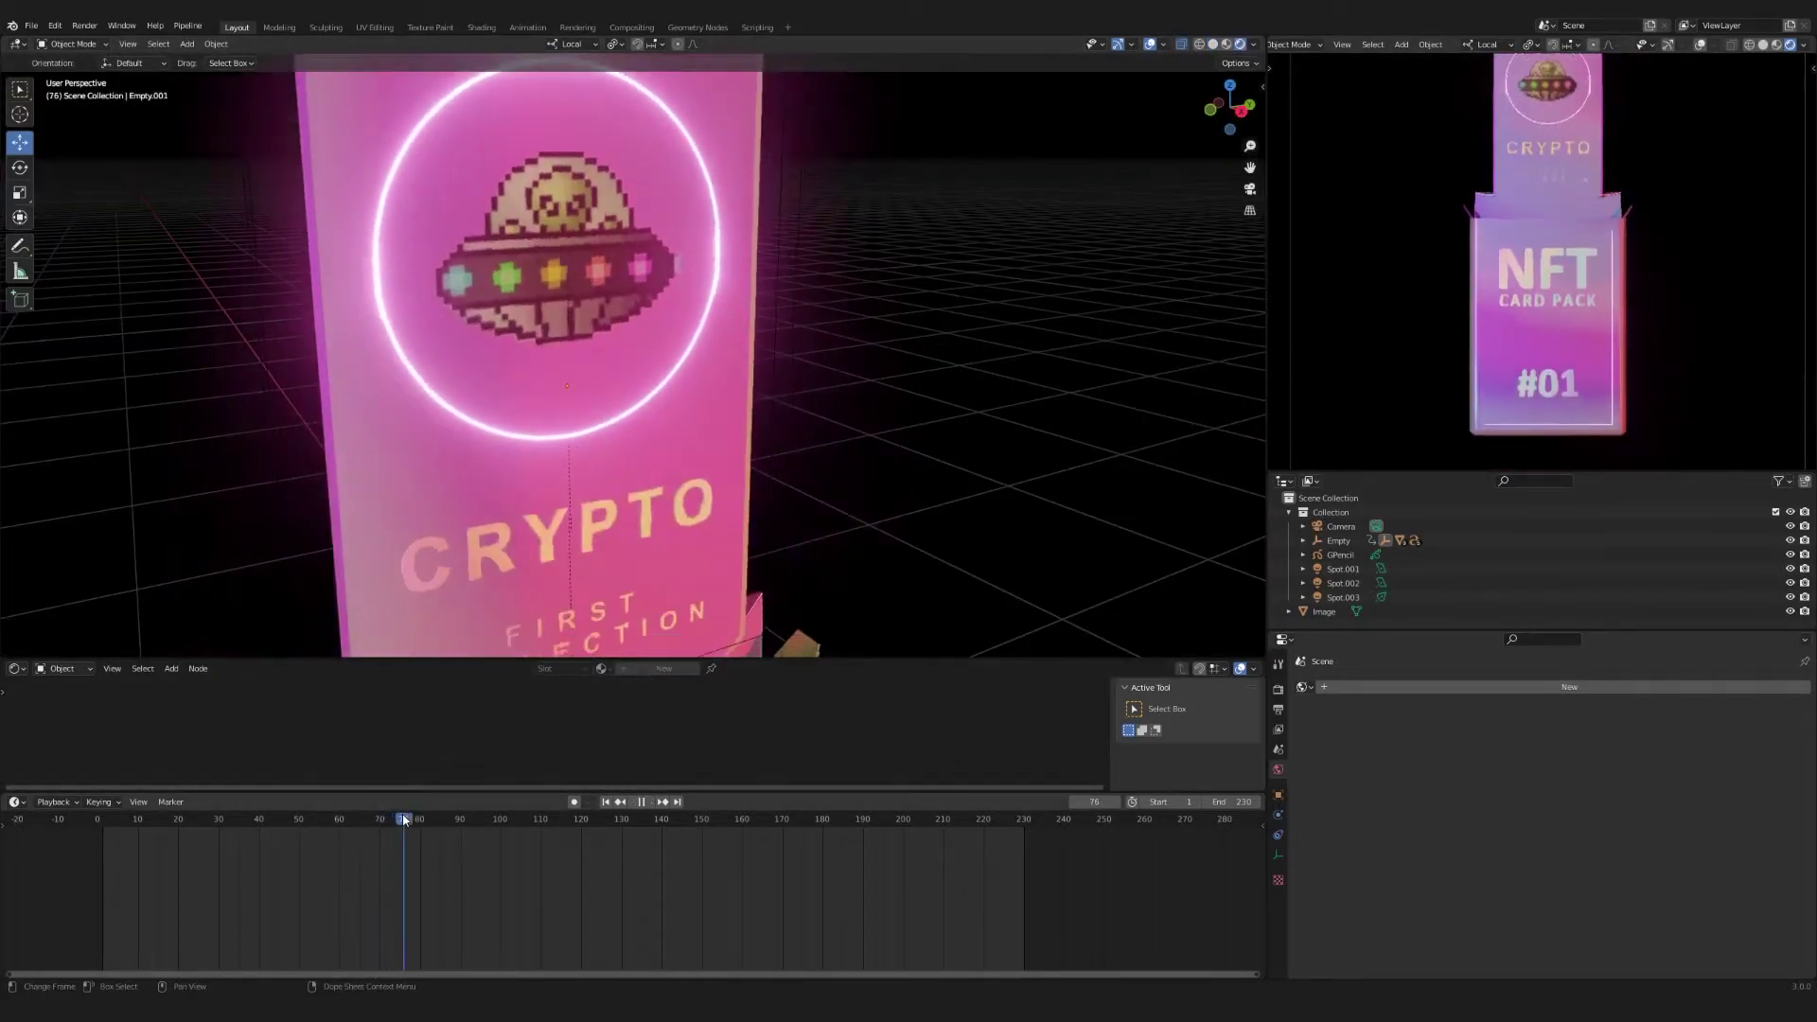
drag(403, 820, 392, 820)
Scrub to frame 109 and play the animation in reverse to review the card's movement out of the pack
scroll(767, 492, down, 7)
shift+middle_drag(799, 507, 796, 416)
drag(426, 822, 537, 822)
shift+middle_drag(790, 442, 700, 344)
scroll(693, 475, down, 4)
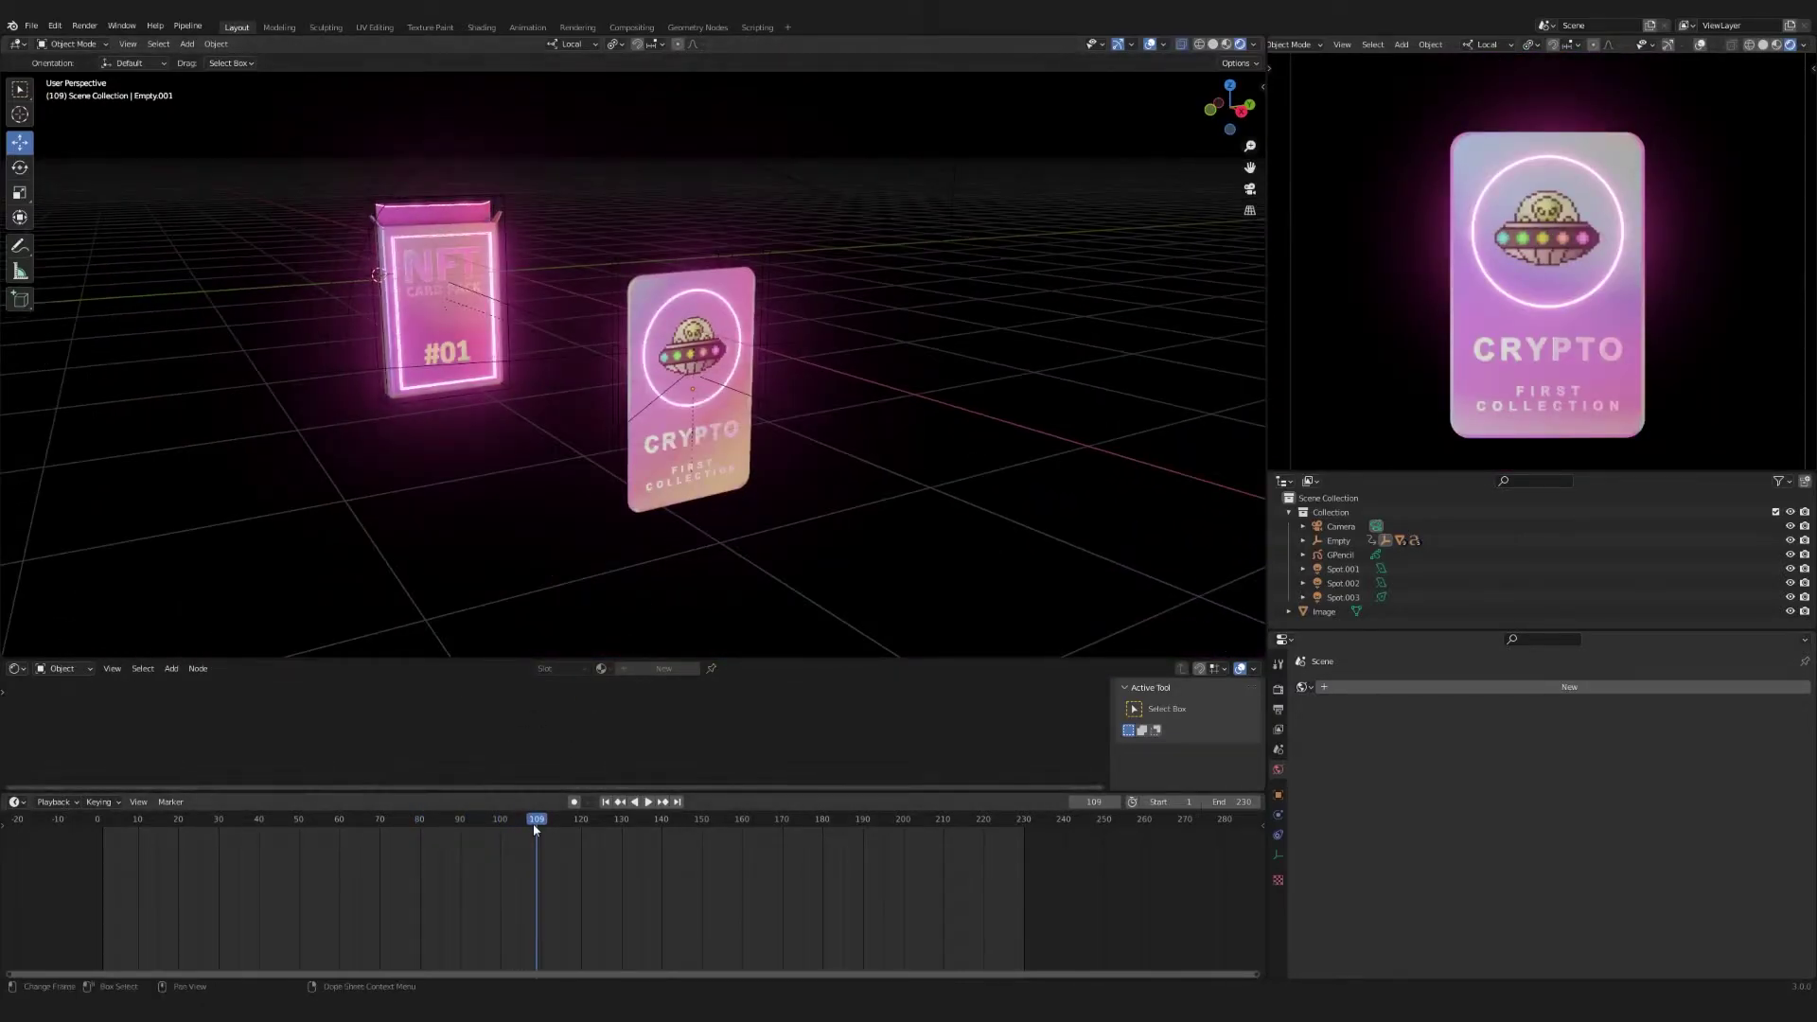
key(shift+ctrl+space)
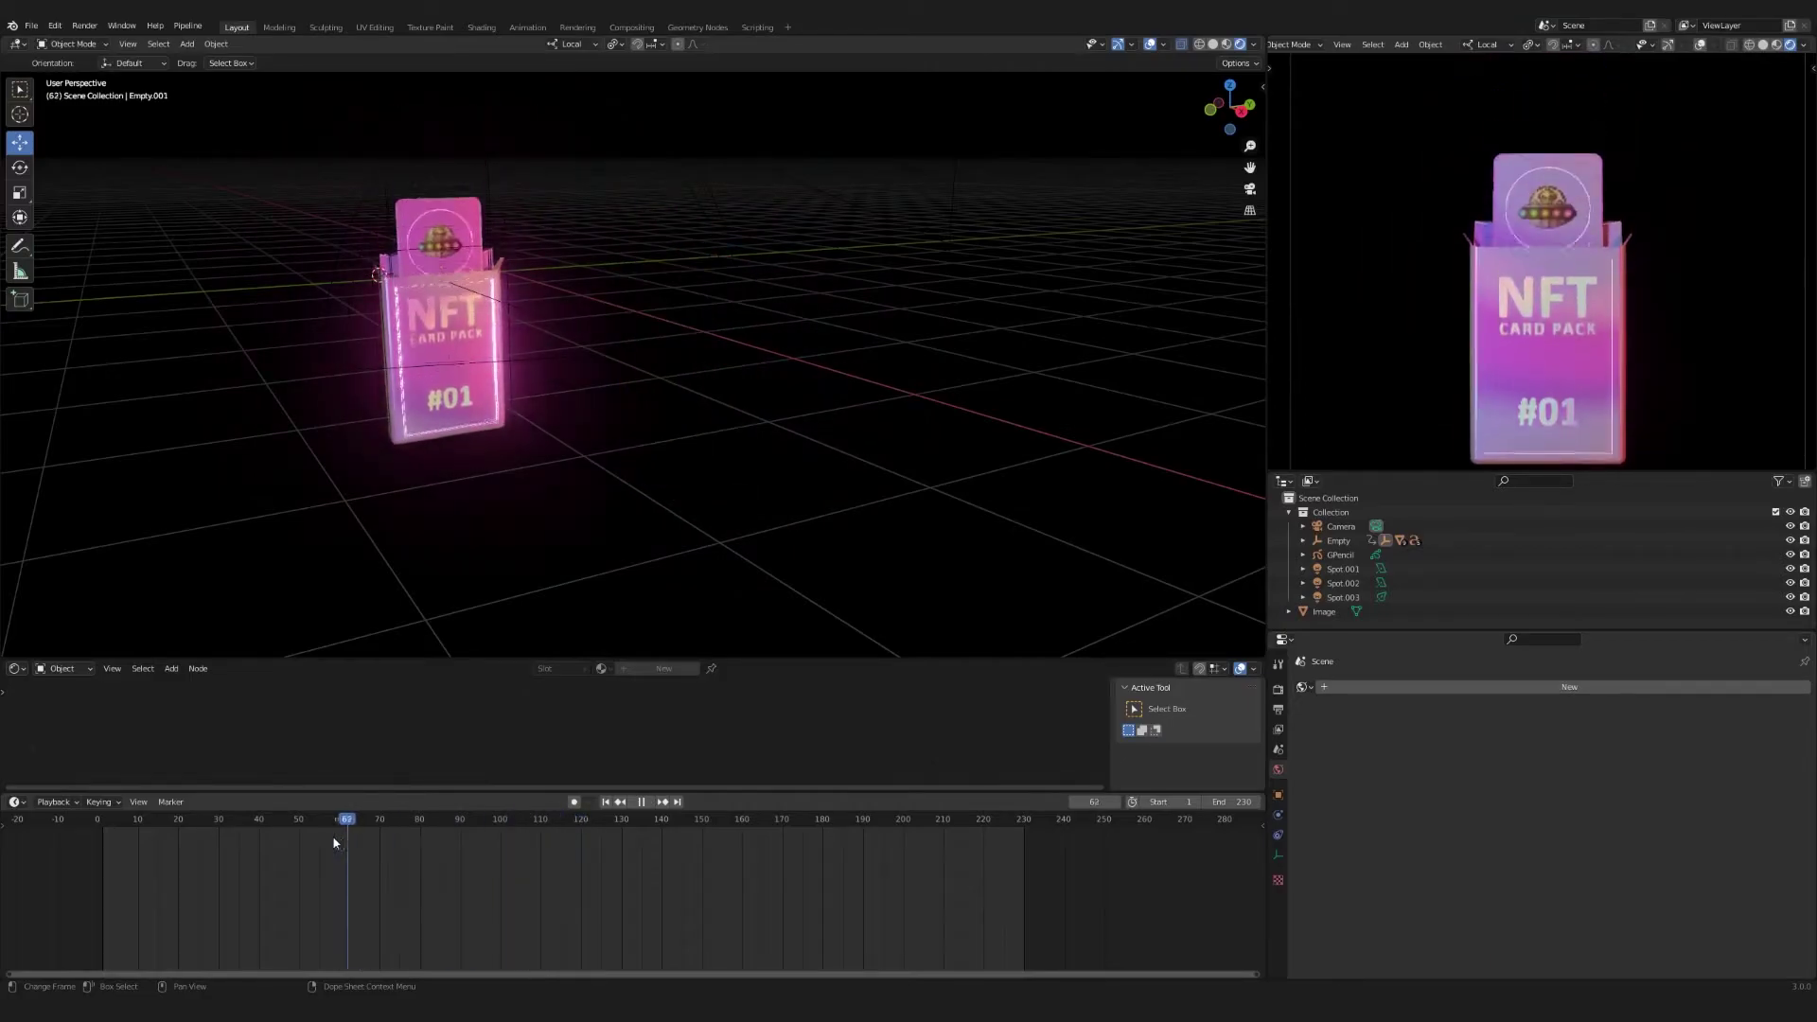
drag(328, 841, 479, 833)
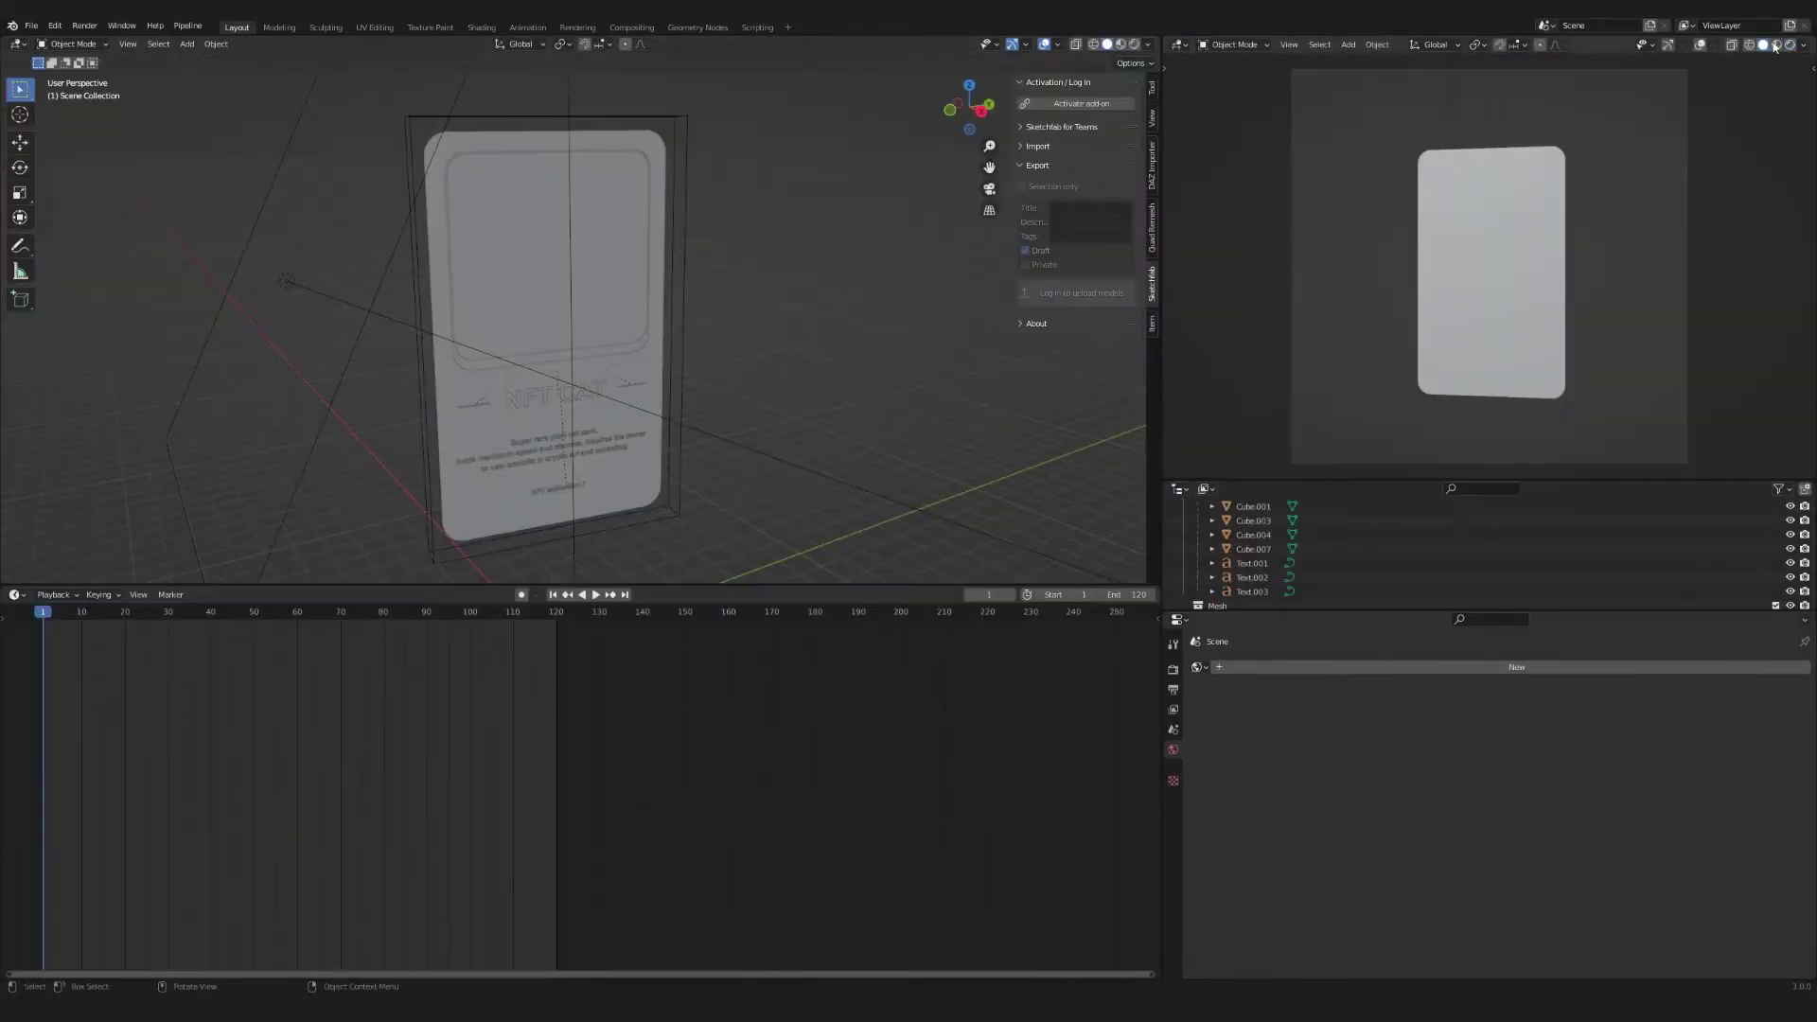
In the NFT CAT card file, show the camera preview in rendered shading and delete the empty around the card
click(1794, 44)
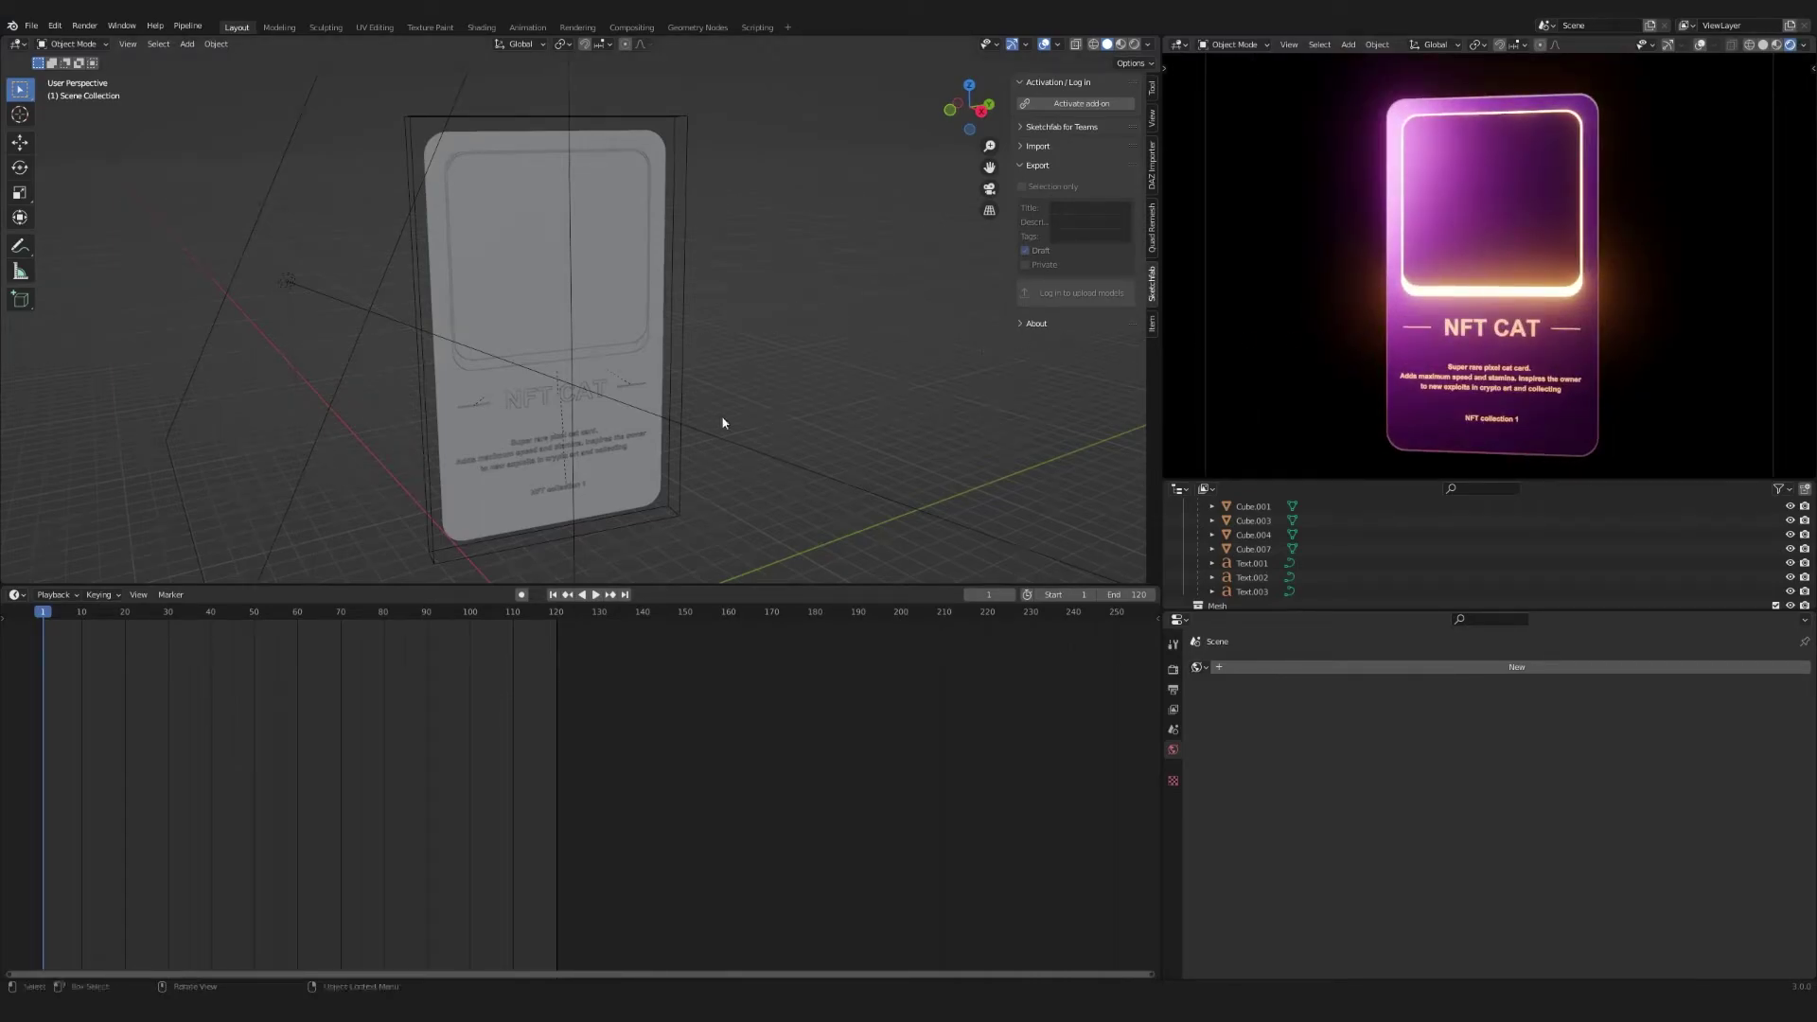
click(686, 249)
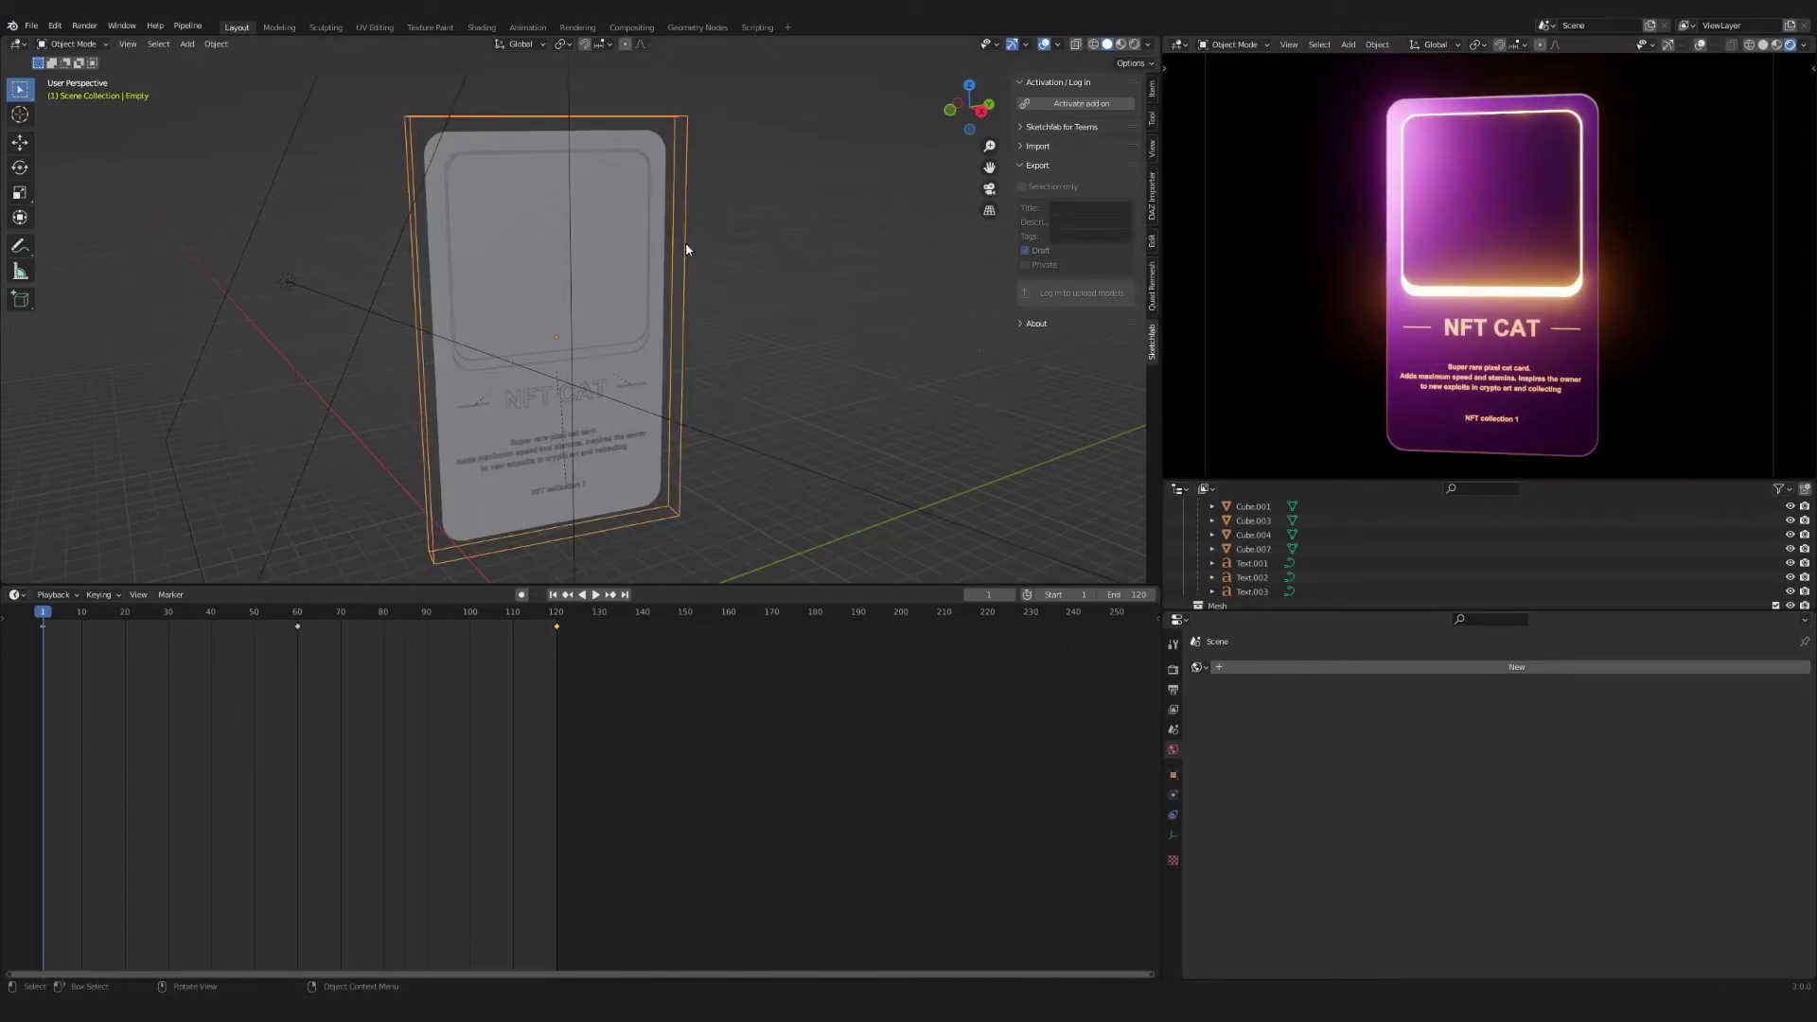
key(x)
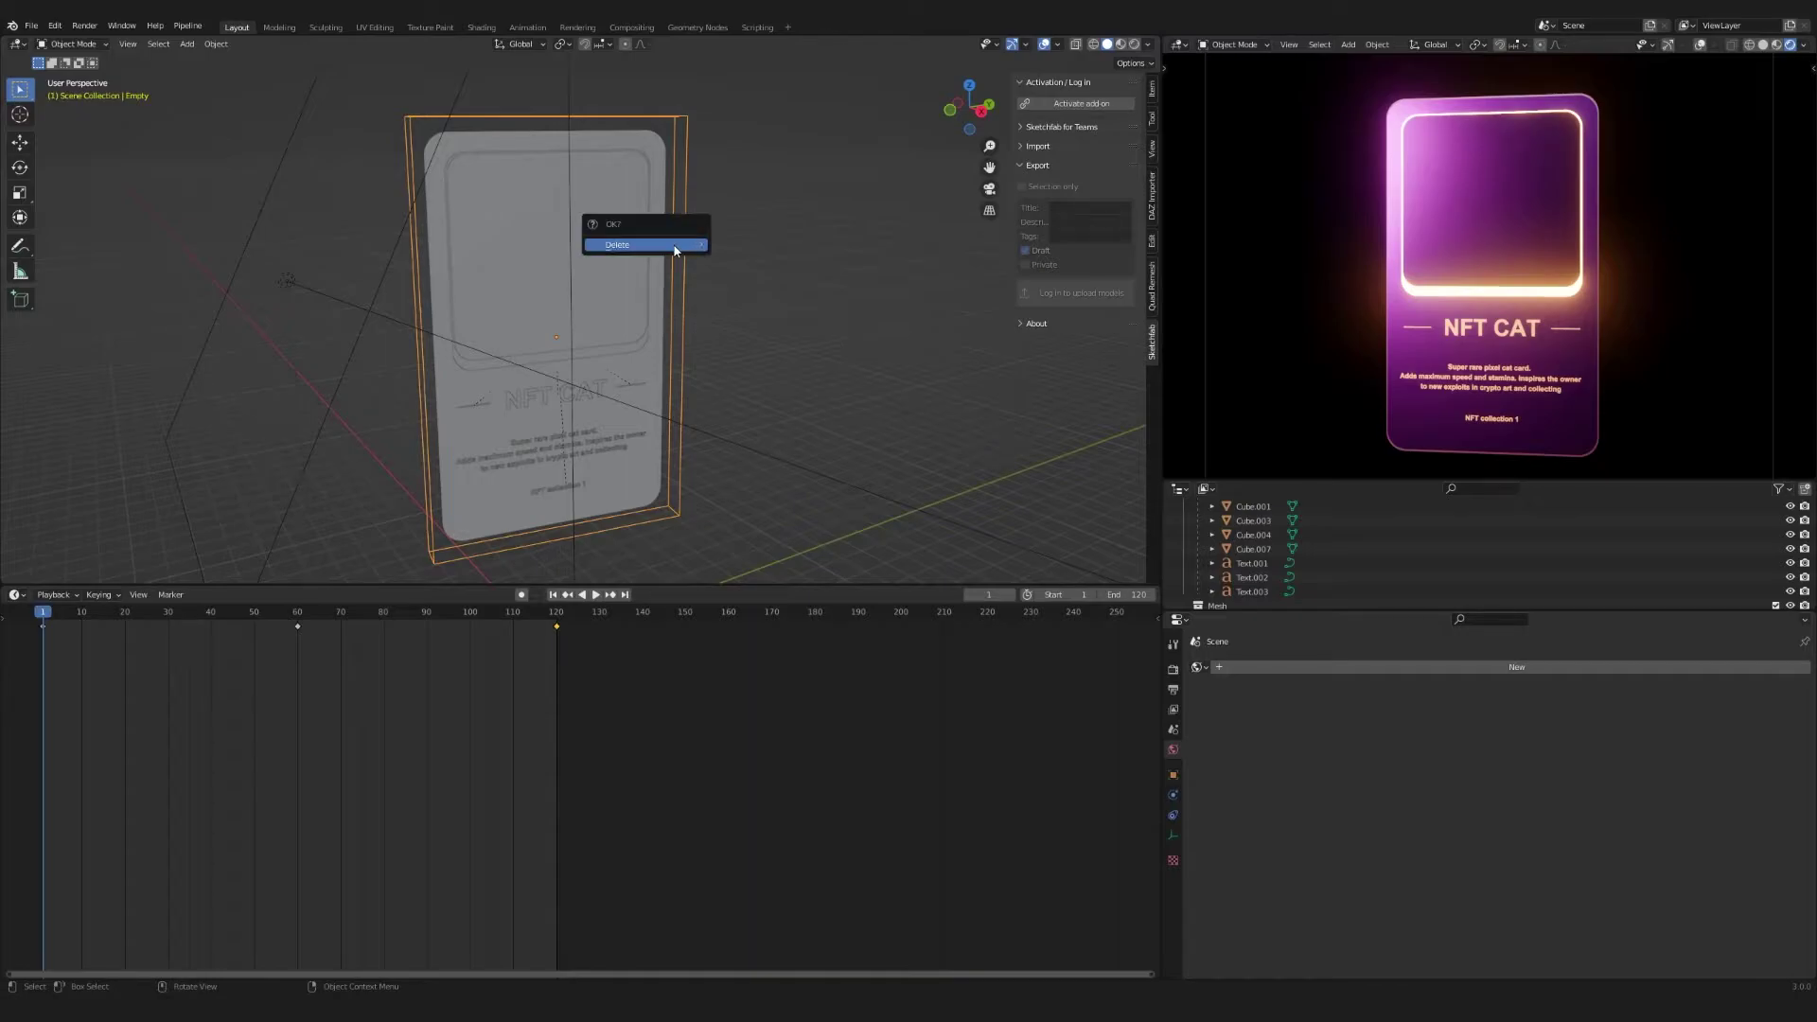
click(678, 244)
Move all the card's objects, from Cube to Text.003, into a new collection named MY CARD
mouse_move(720, 324)
middle_down()
mouse_move(791, 361)
mouse_move(710, 355)
middle_up()
scroll(710, 355, down, 3)
drag(1330, 611, 1347, 773)
drag(1246, 677, 1240, 585)
shift+click(1240, 578)
key(g)
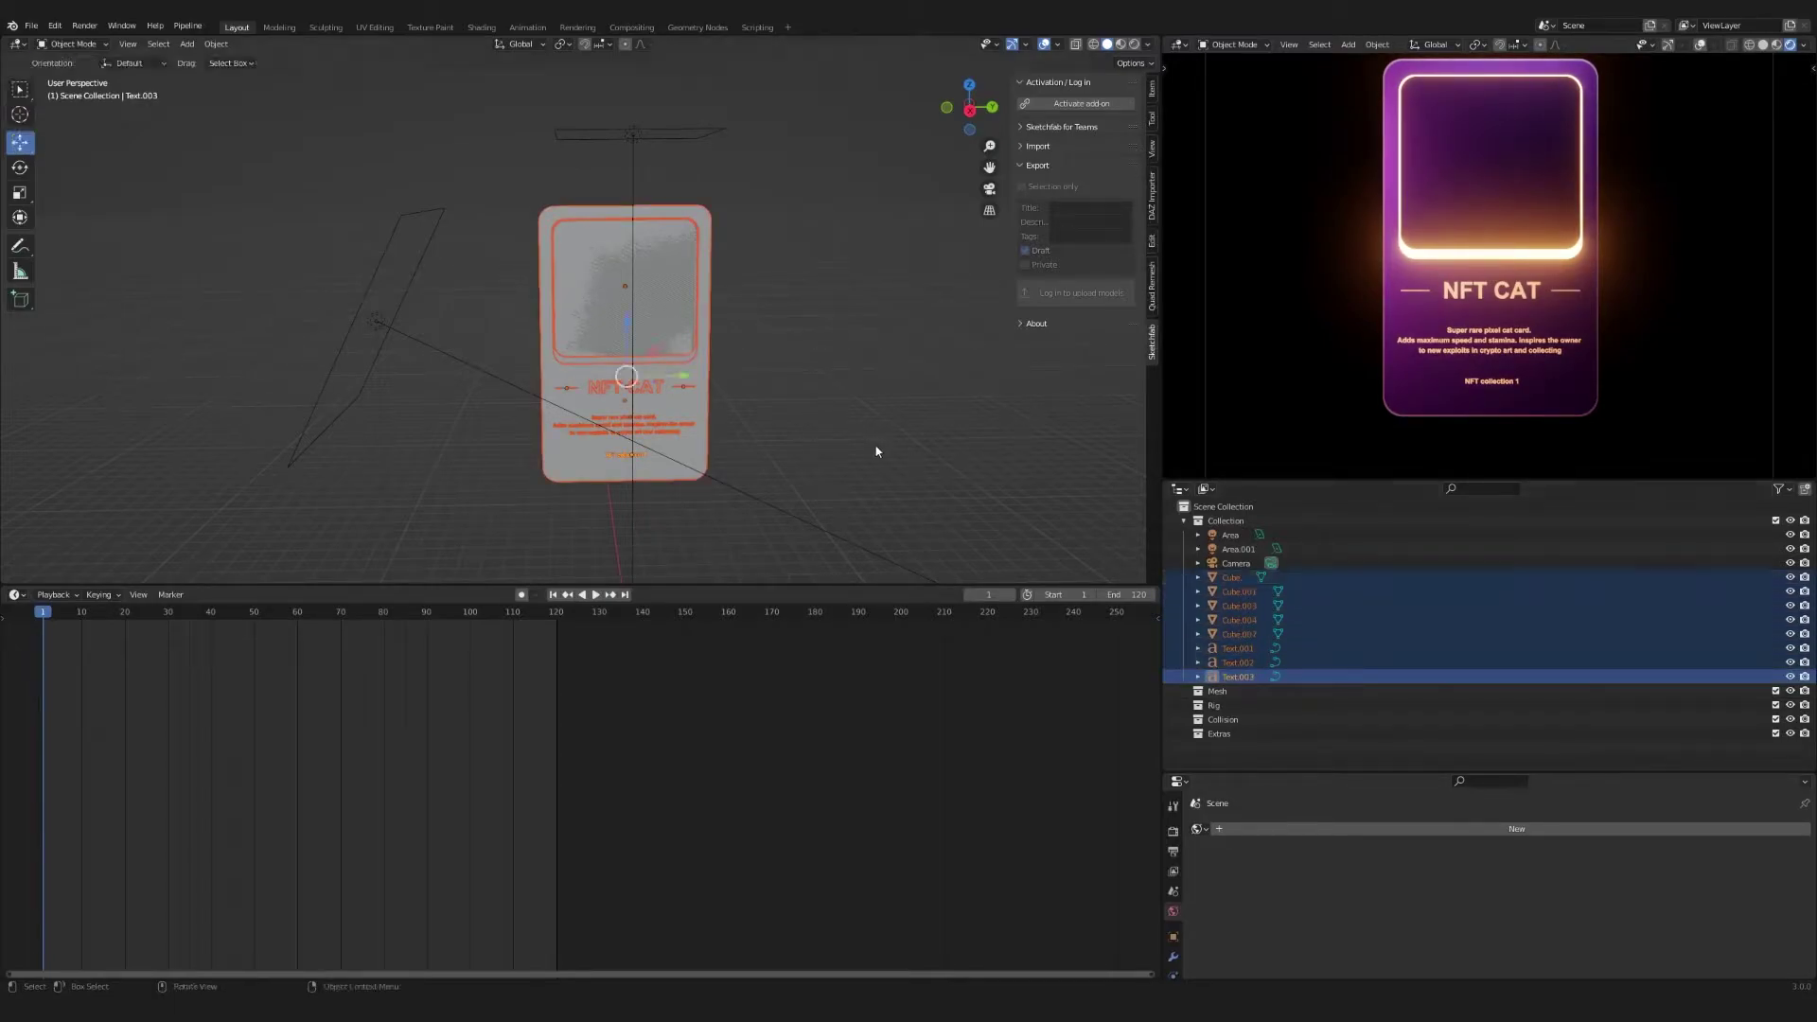
key(m)
click(871, 448)
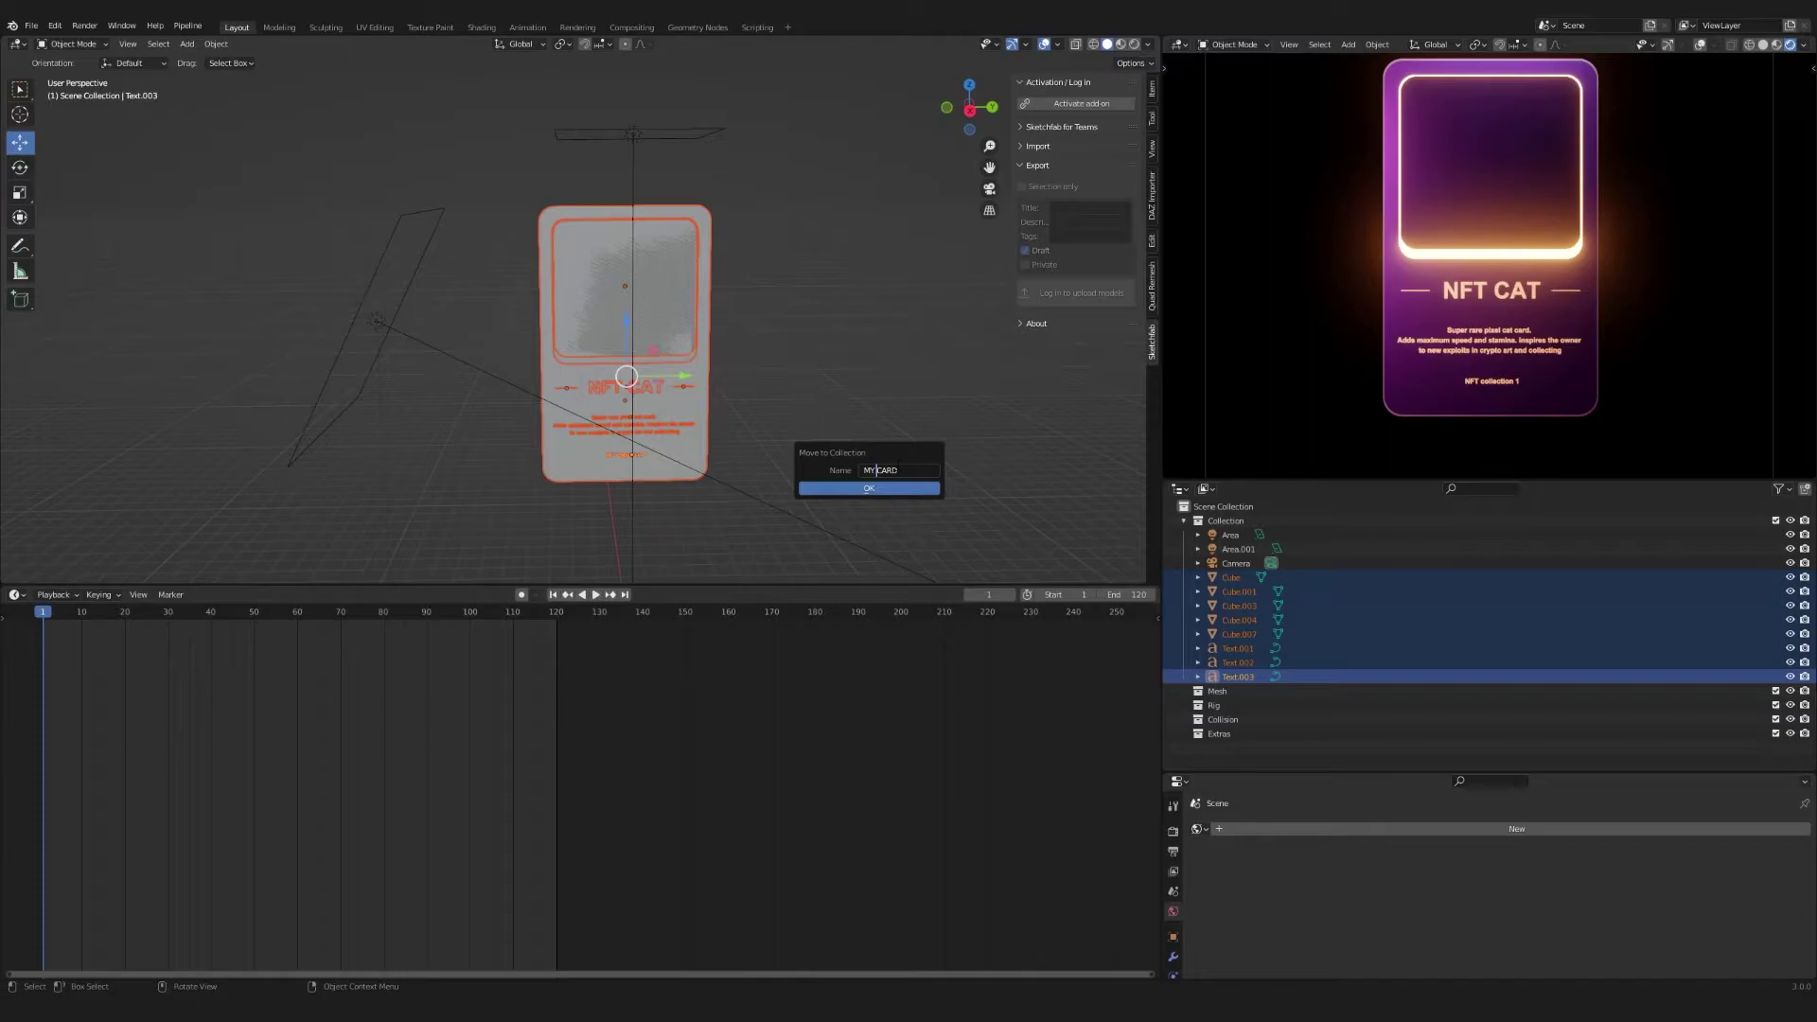
click(895, 489)
middle_drag(713, 426, 765, 440)
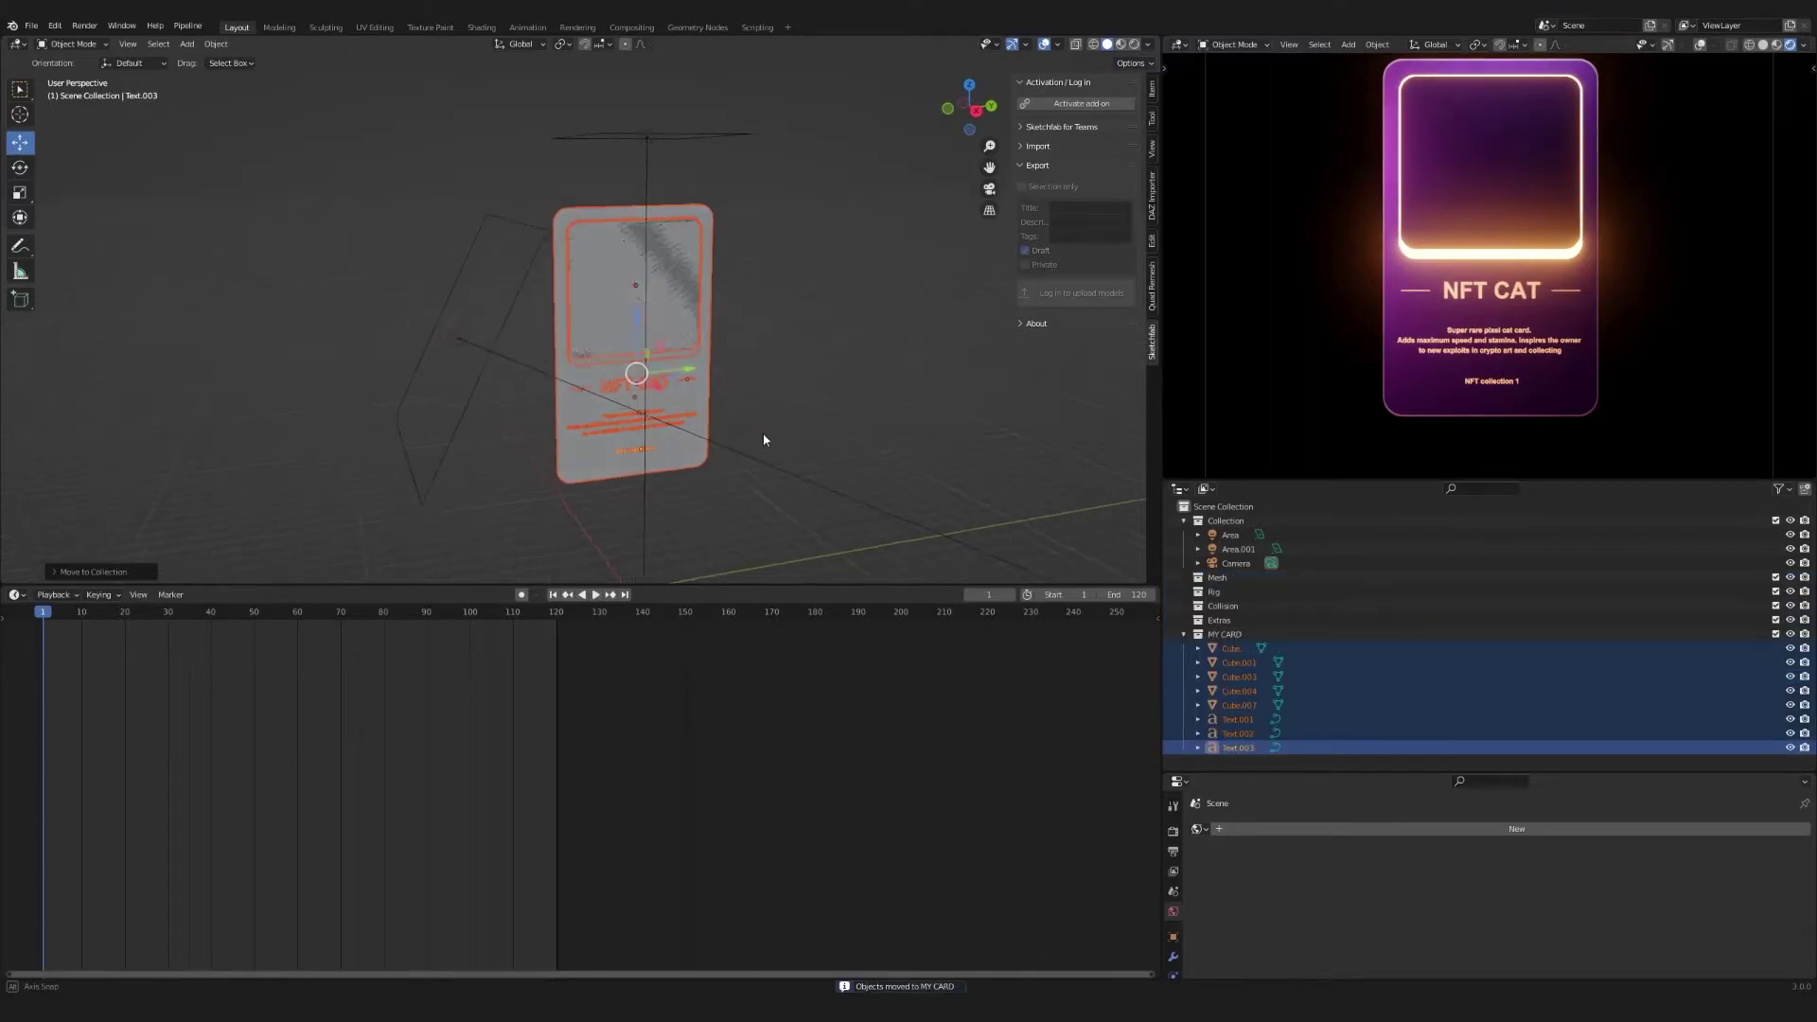
middle_drag(685, 371, 748, 384)
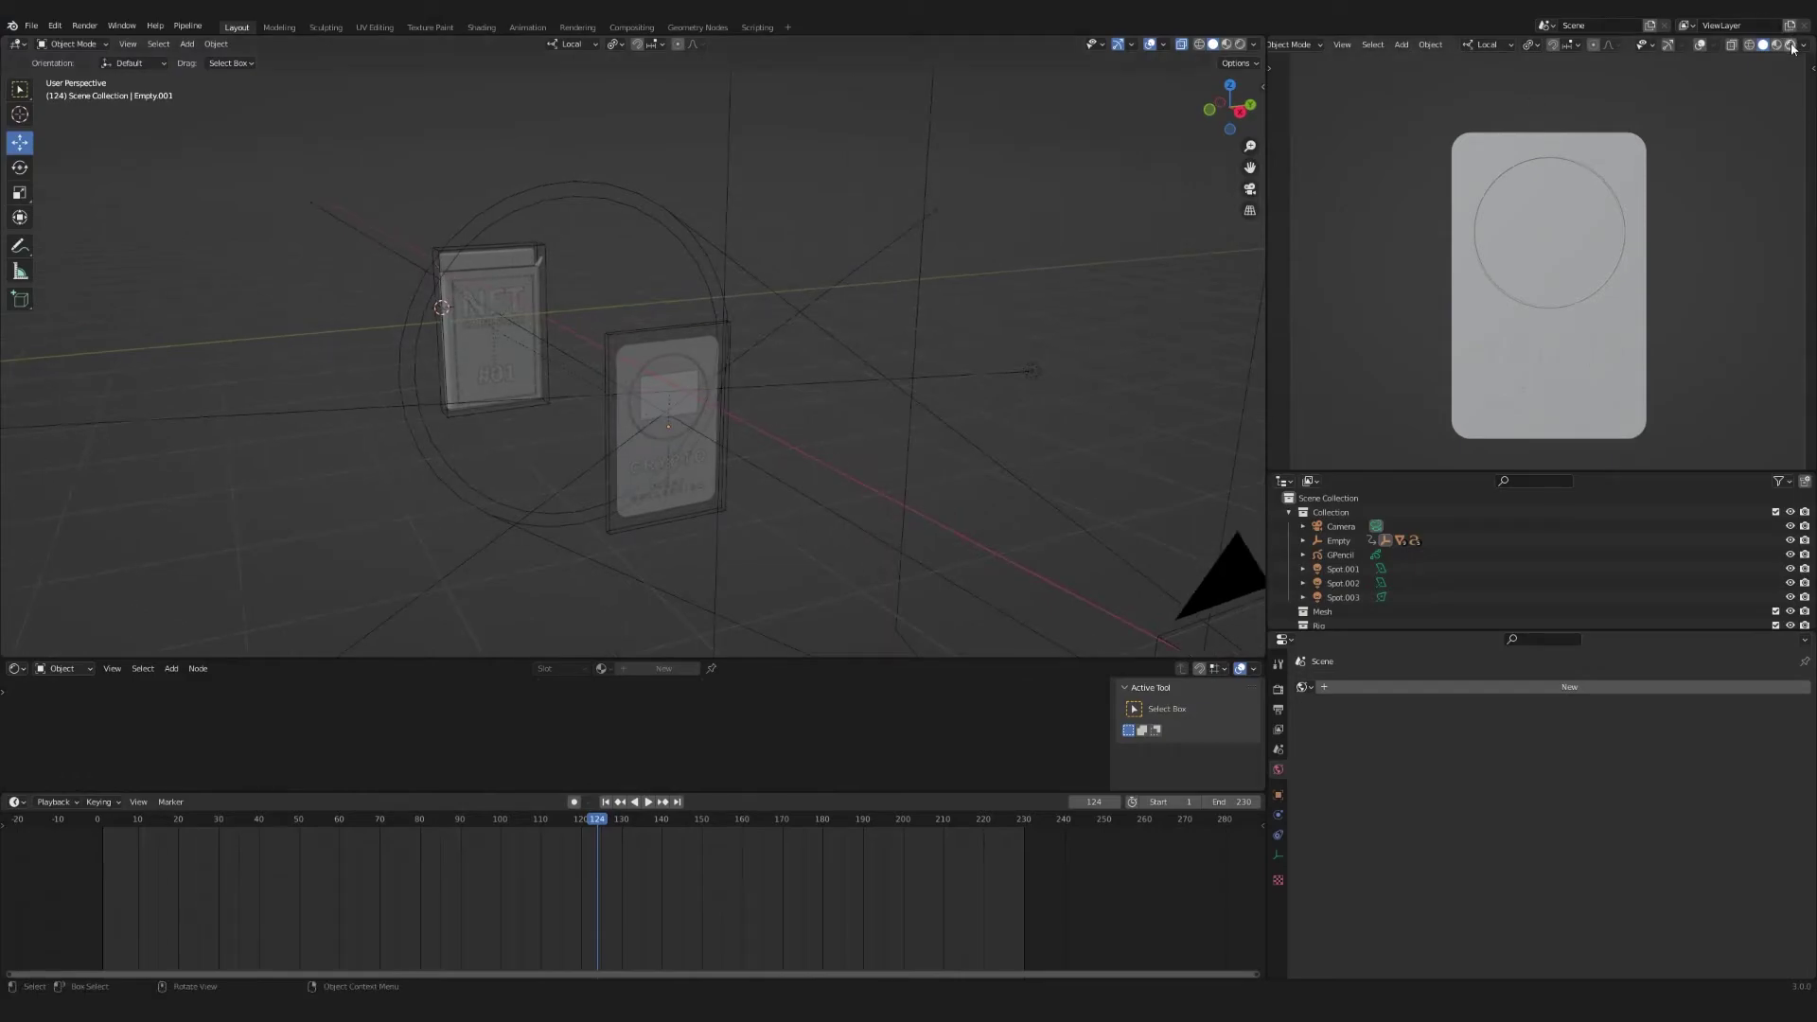
In the card pack scene, show the camera preview in rendered shading and view the CRYPTO card up close
click(1790, 44)
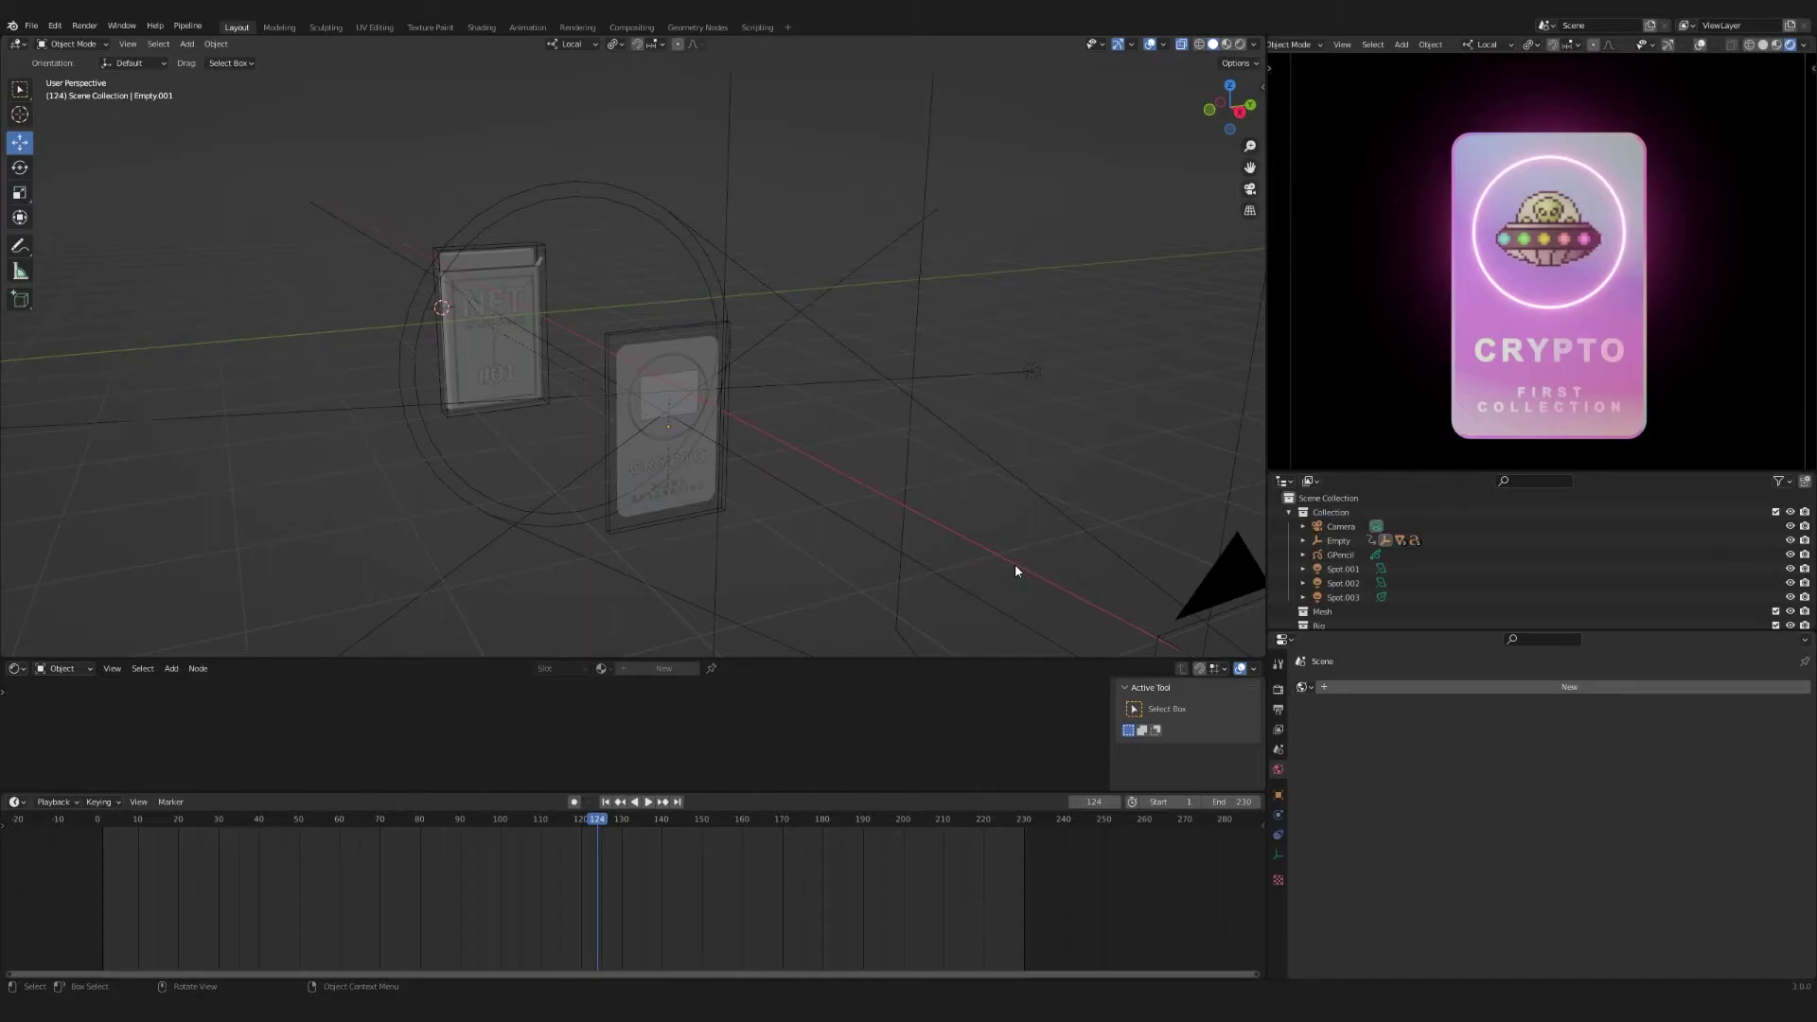
scroll(1014, 564, up, 8)
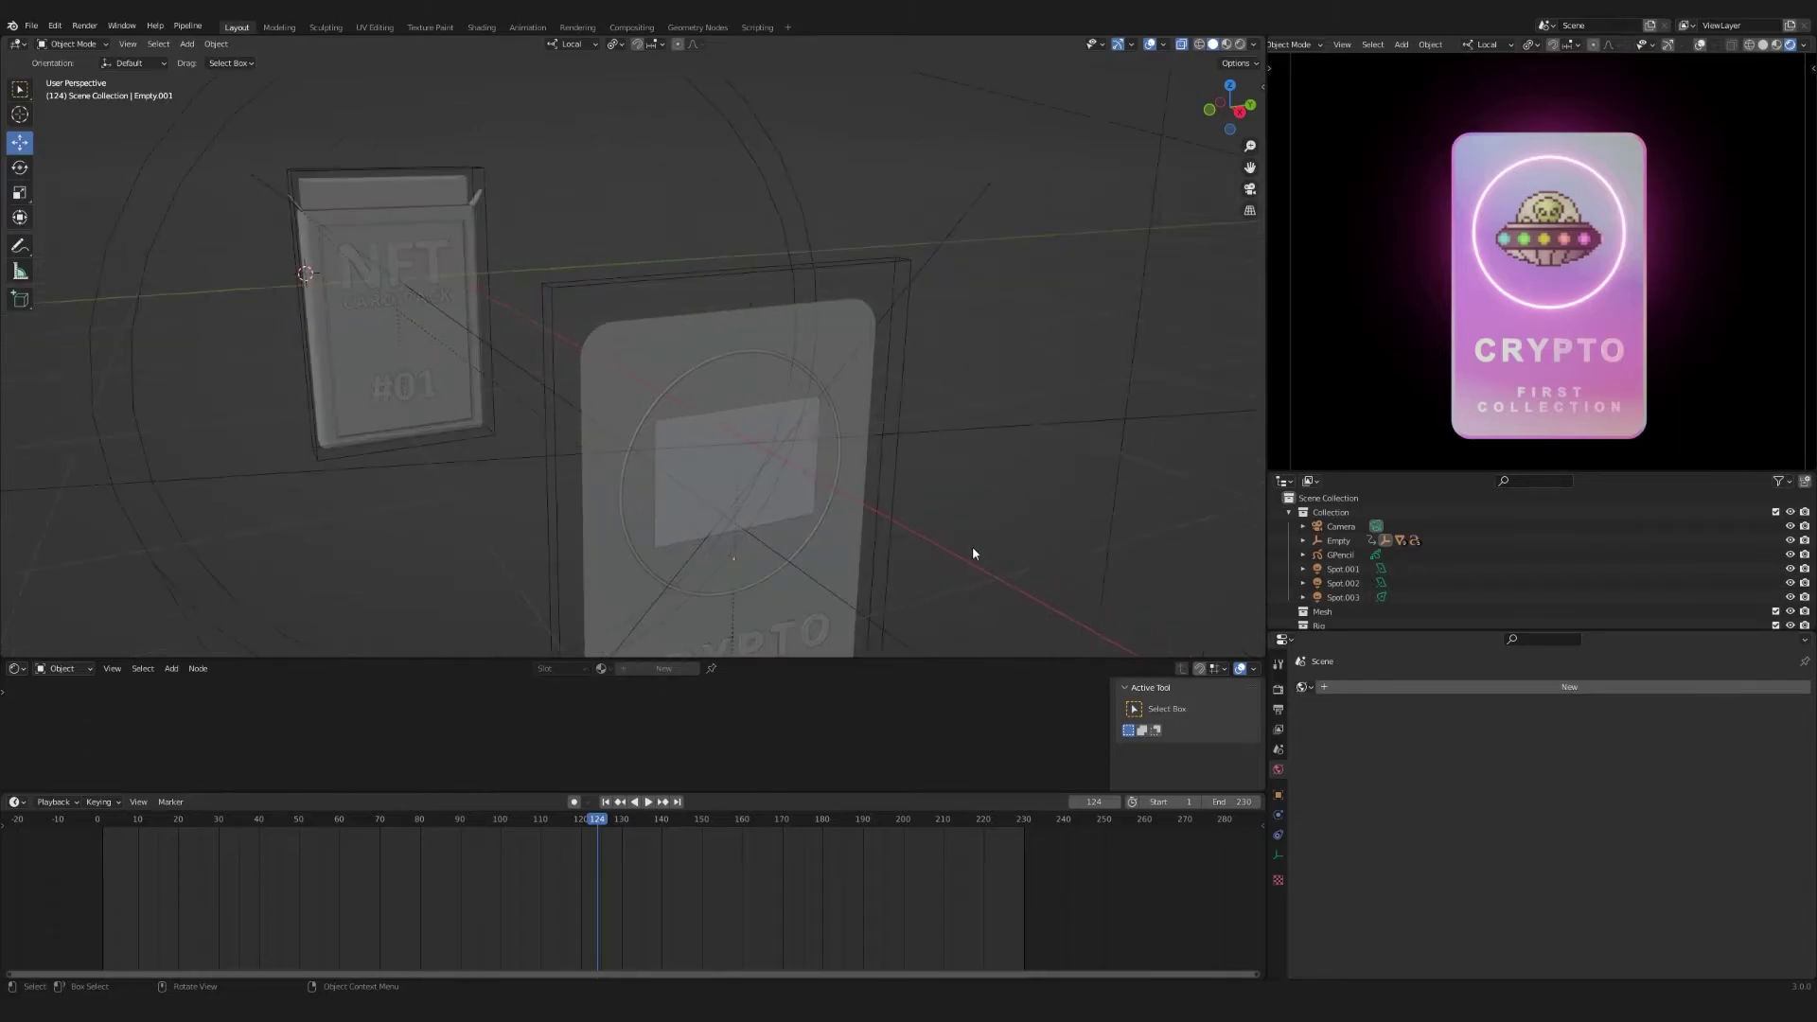
scroll(948, 451, up, 4)
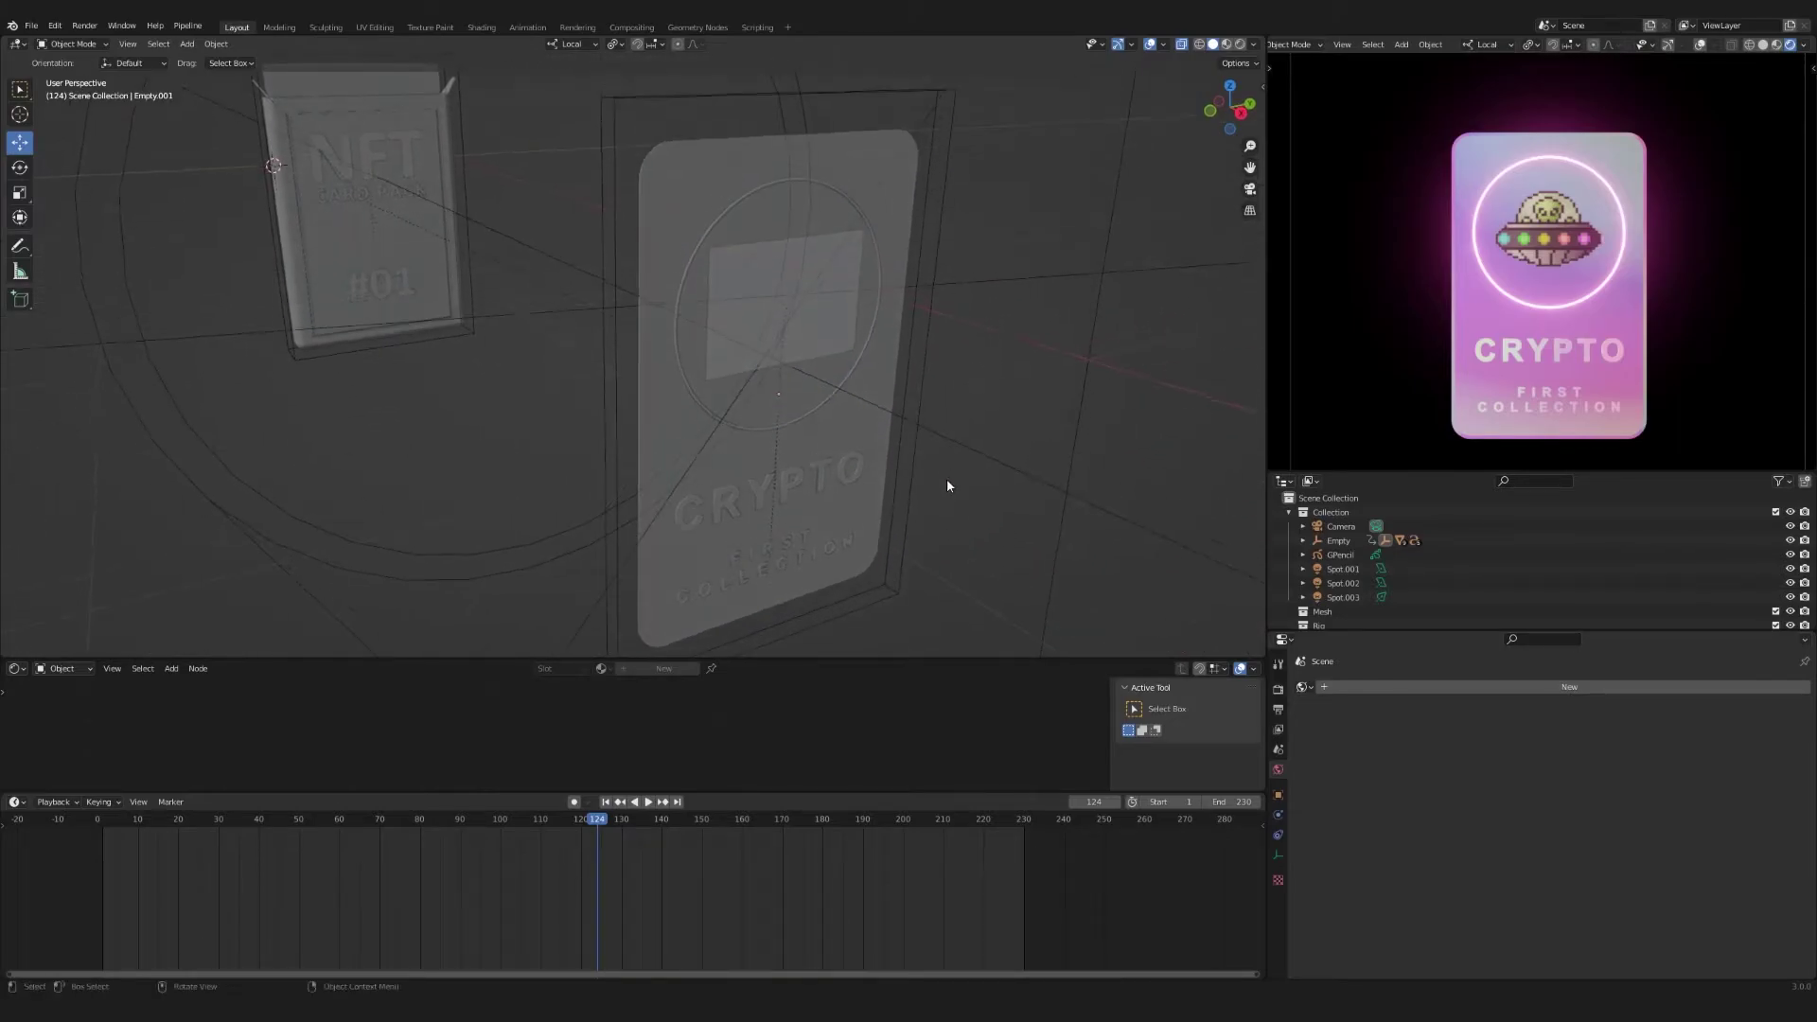
Delete the CRYPTO card's body, both texts, ring and image, keeping the empty frame around them
click(746, 549)
click(753, 545)
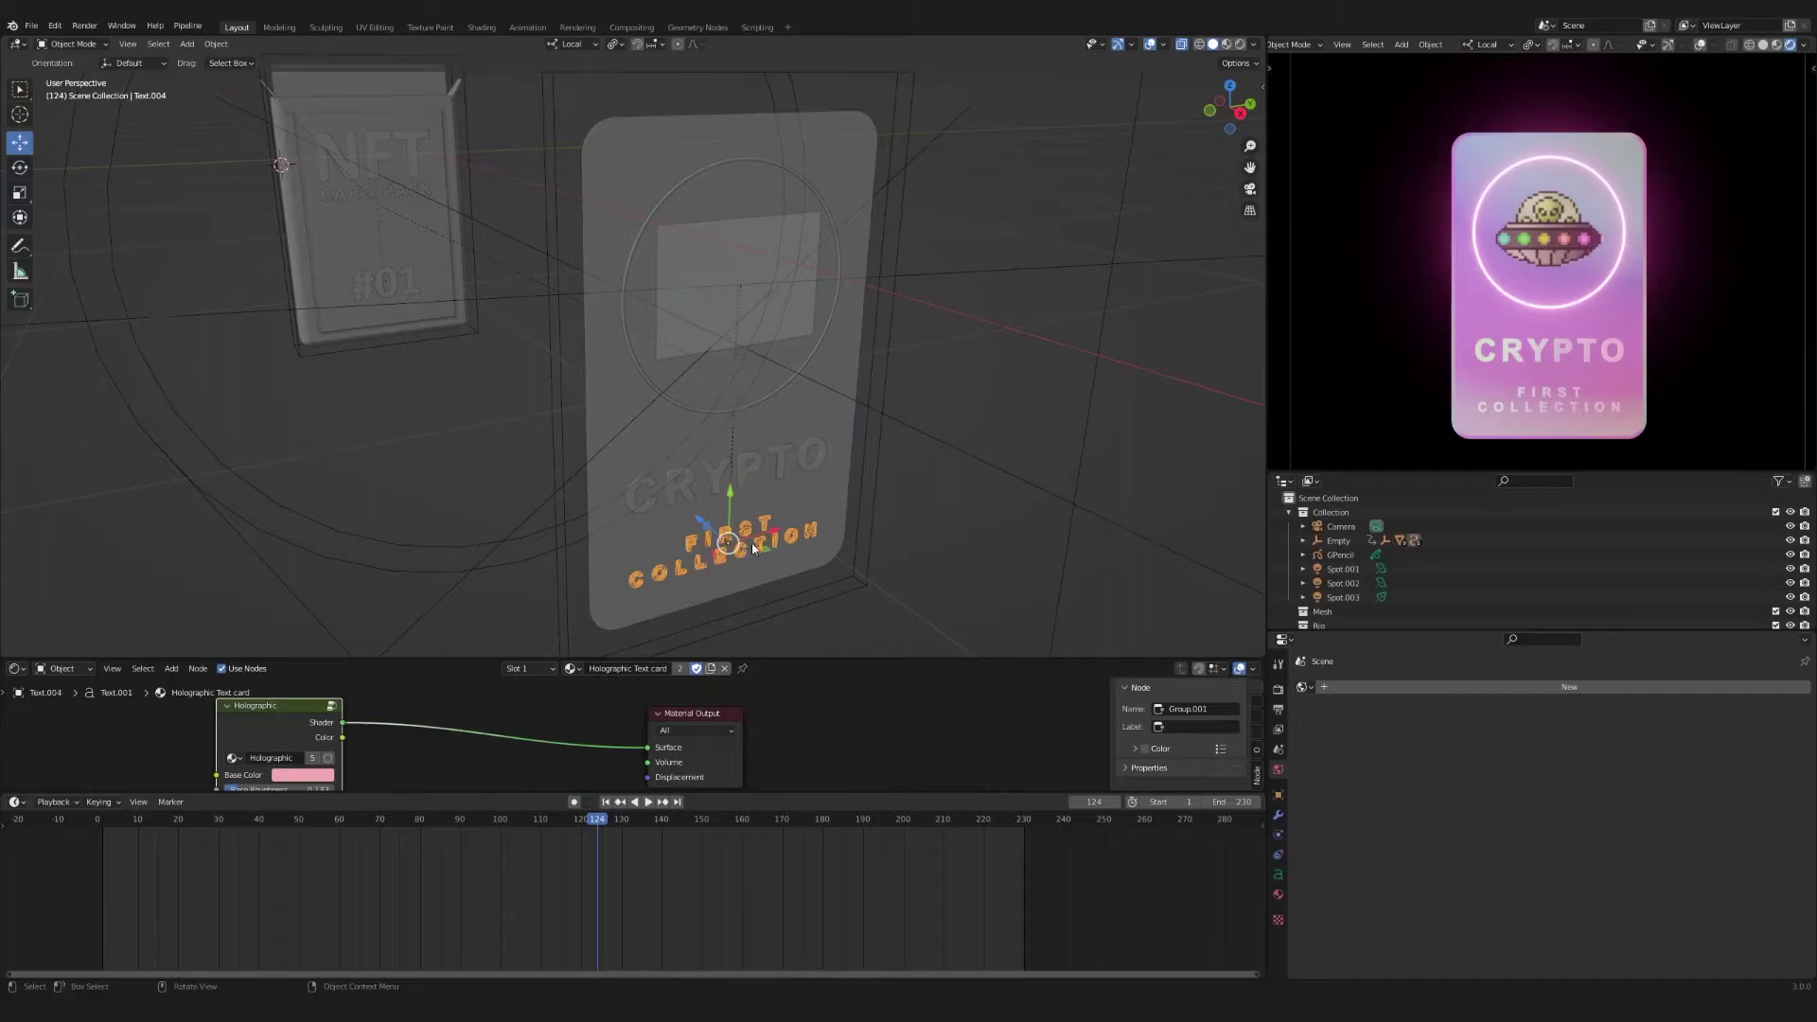
shift+click(780, 470)
shift+click(773, 392)
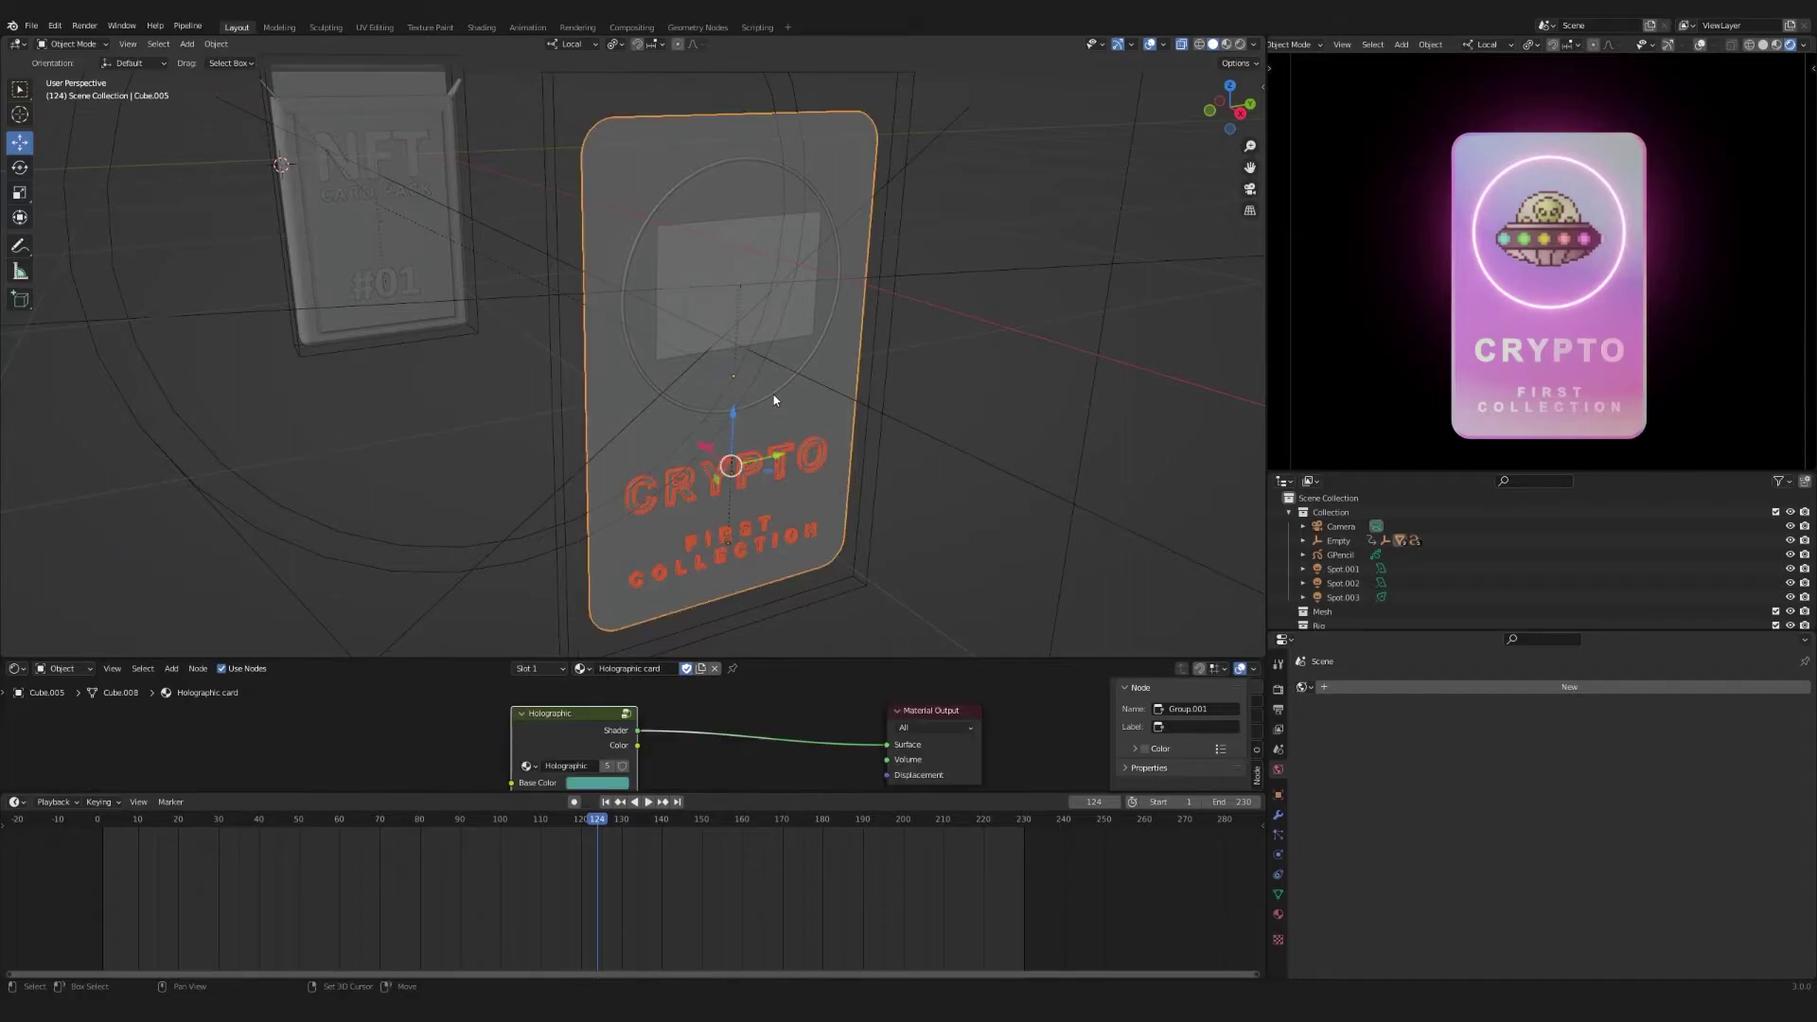
shift+click(773, 391)
shift+click(685, 268)
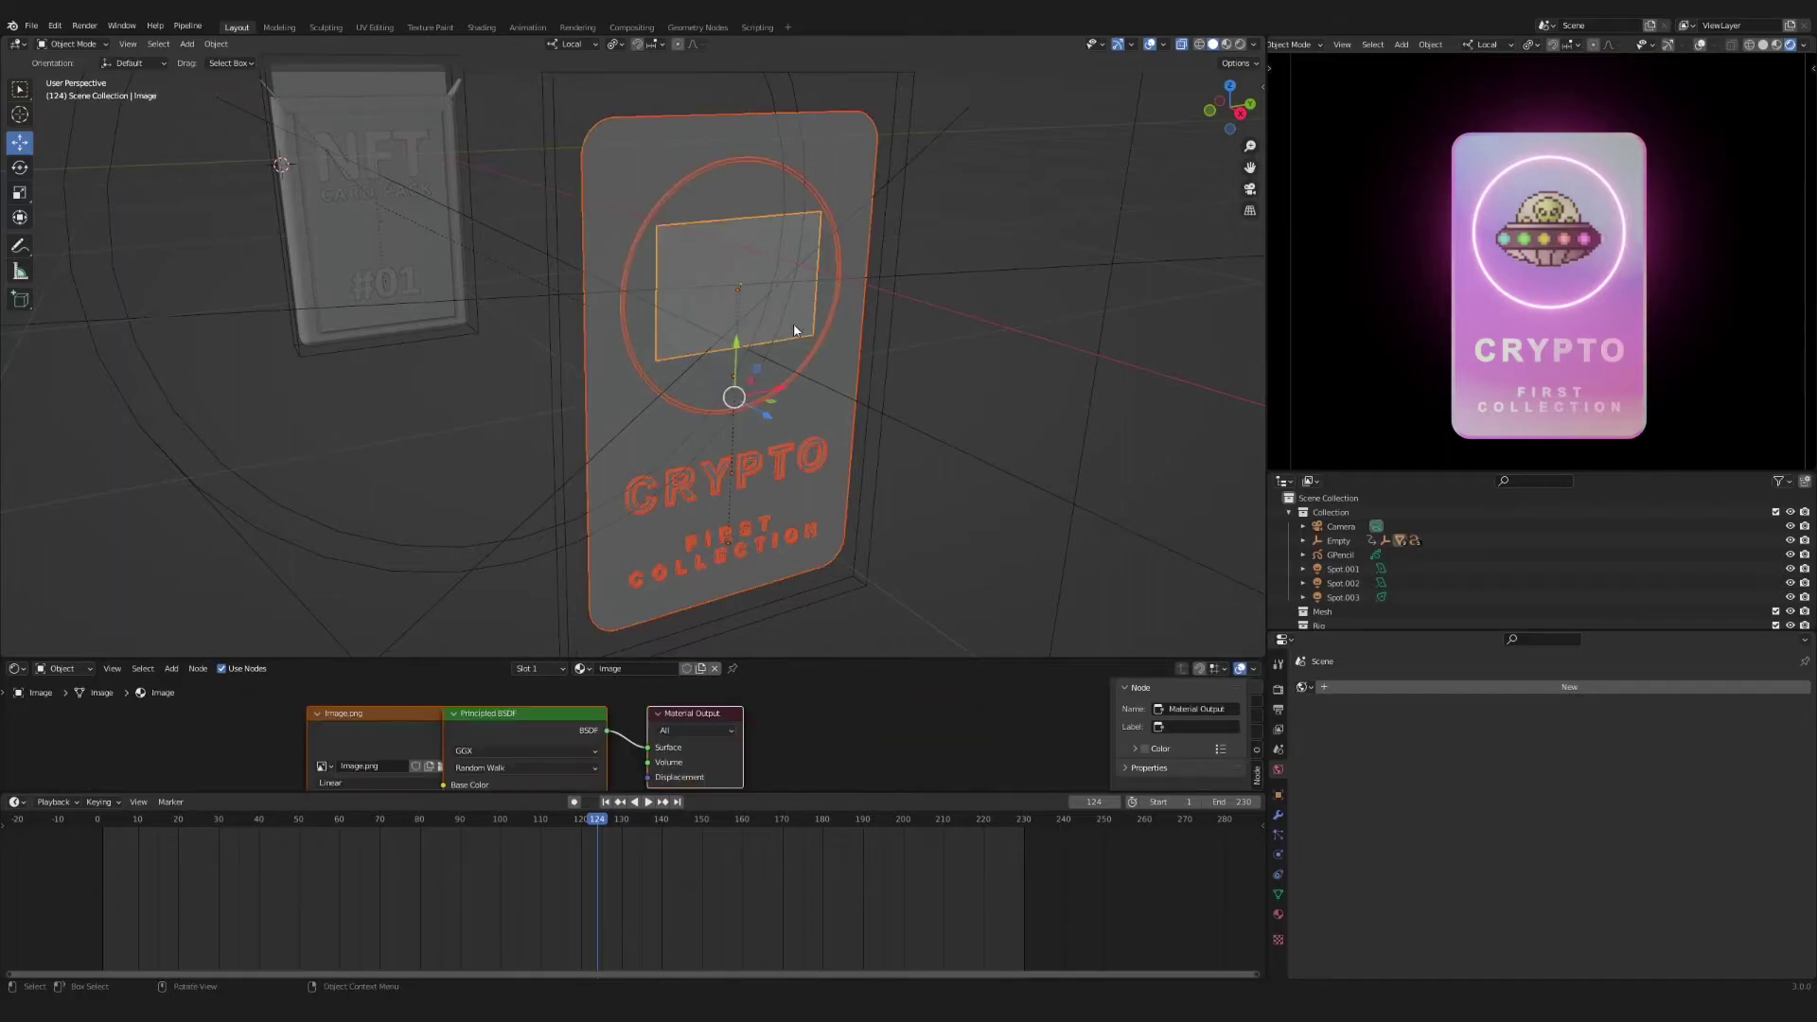
key(x)
click(792, 333)
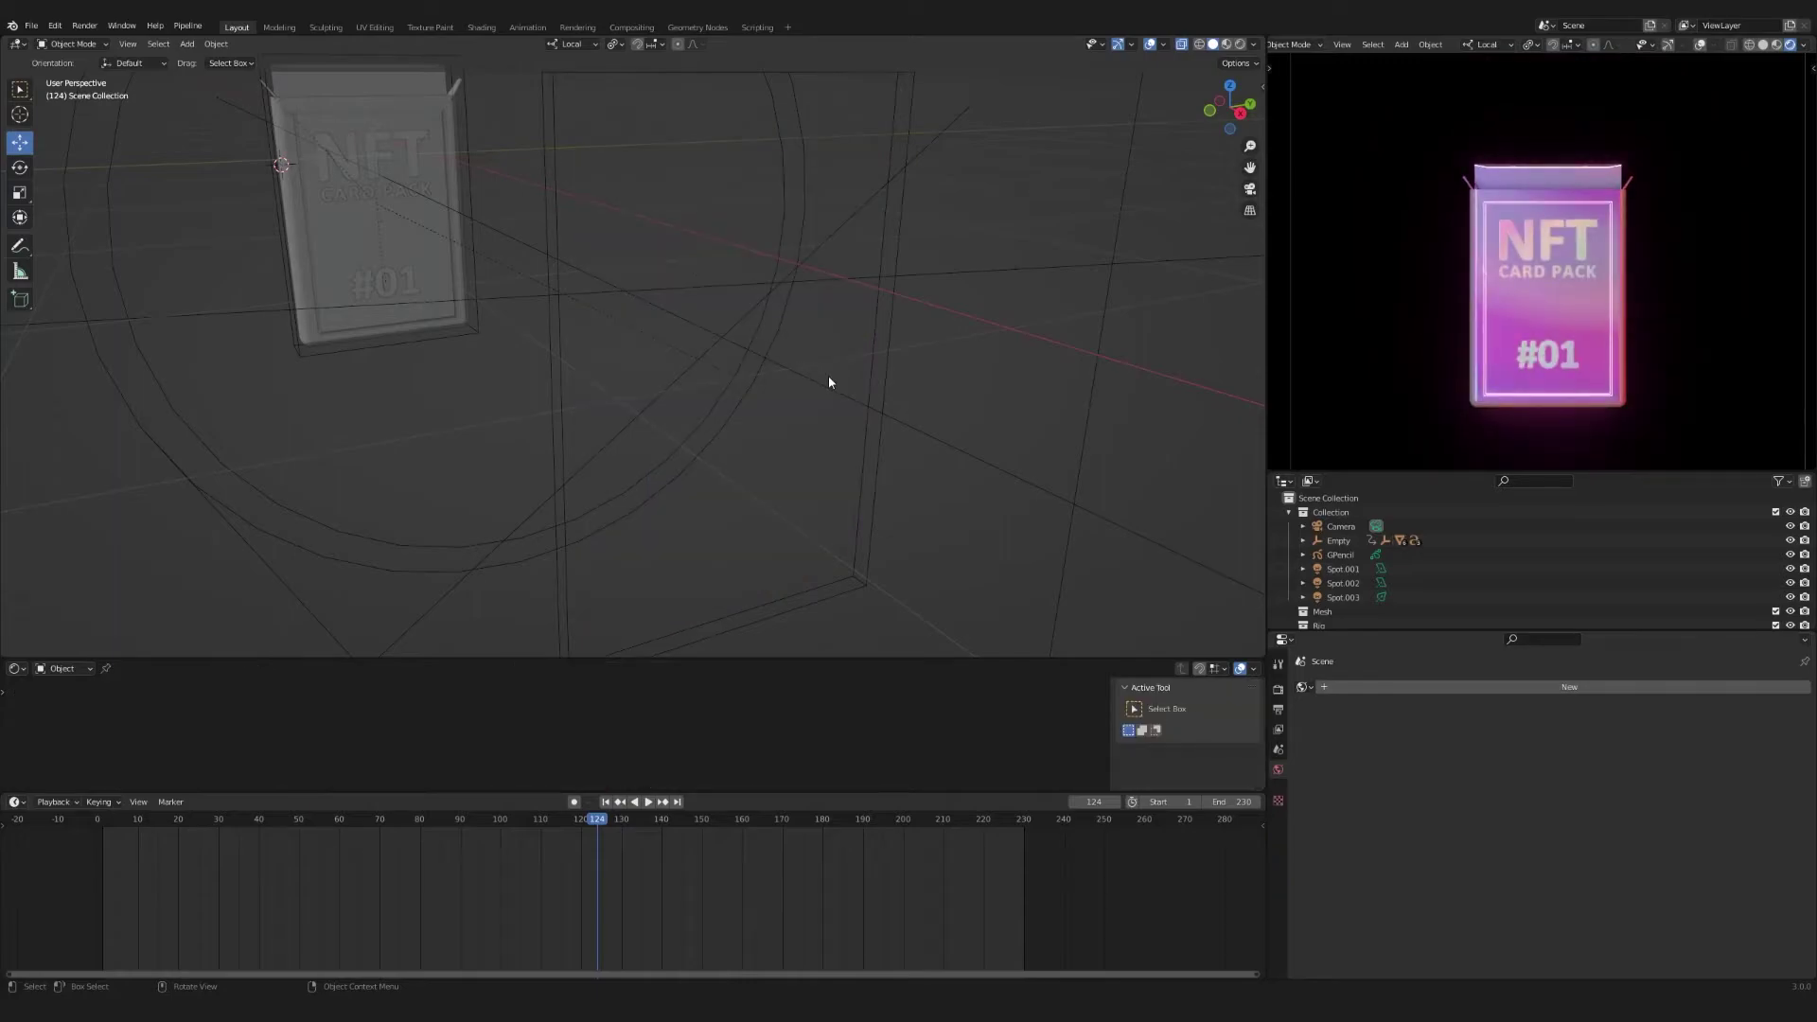
Append the MY CARD collection from the NFT template tutorial blend file into the card pack scene
scroll(827, 375, down, 3)
click(31, 26)
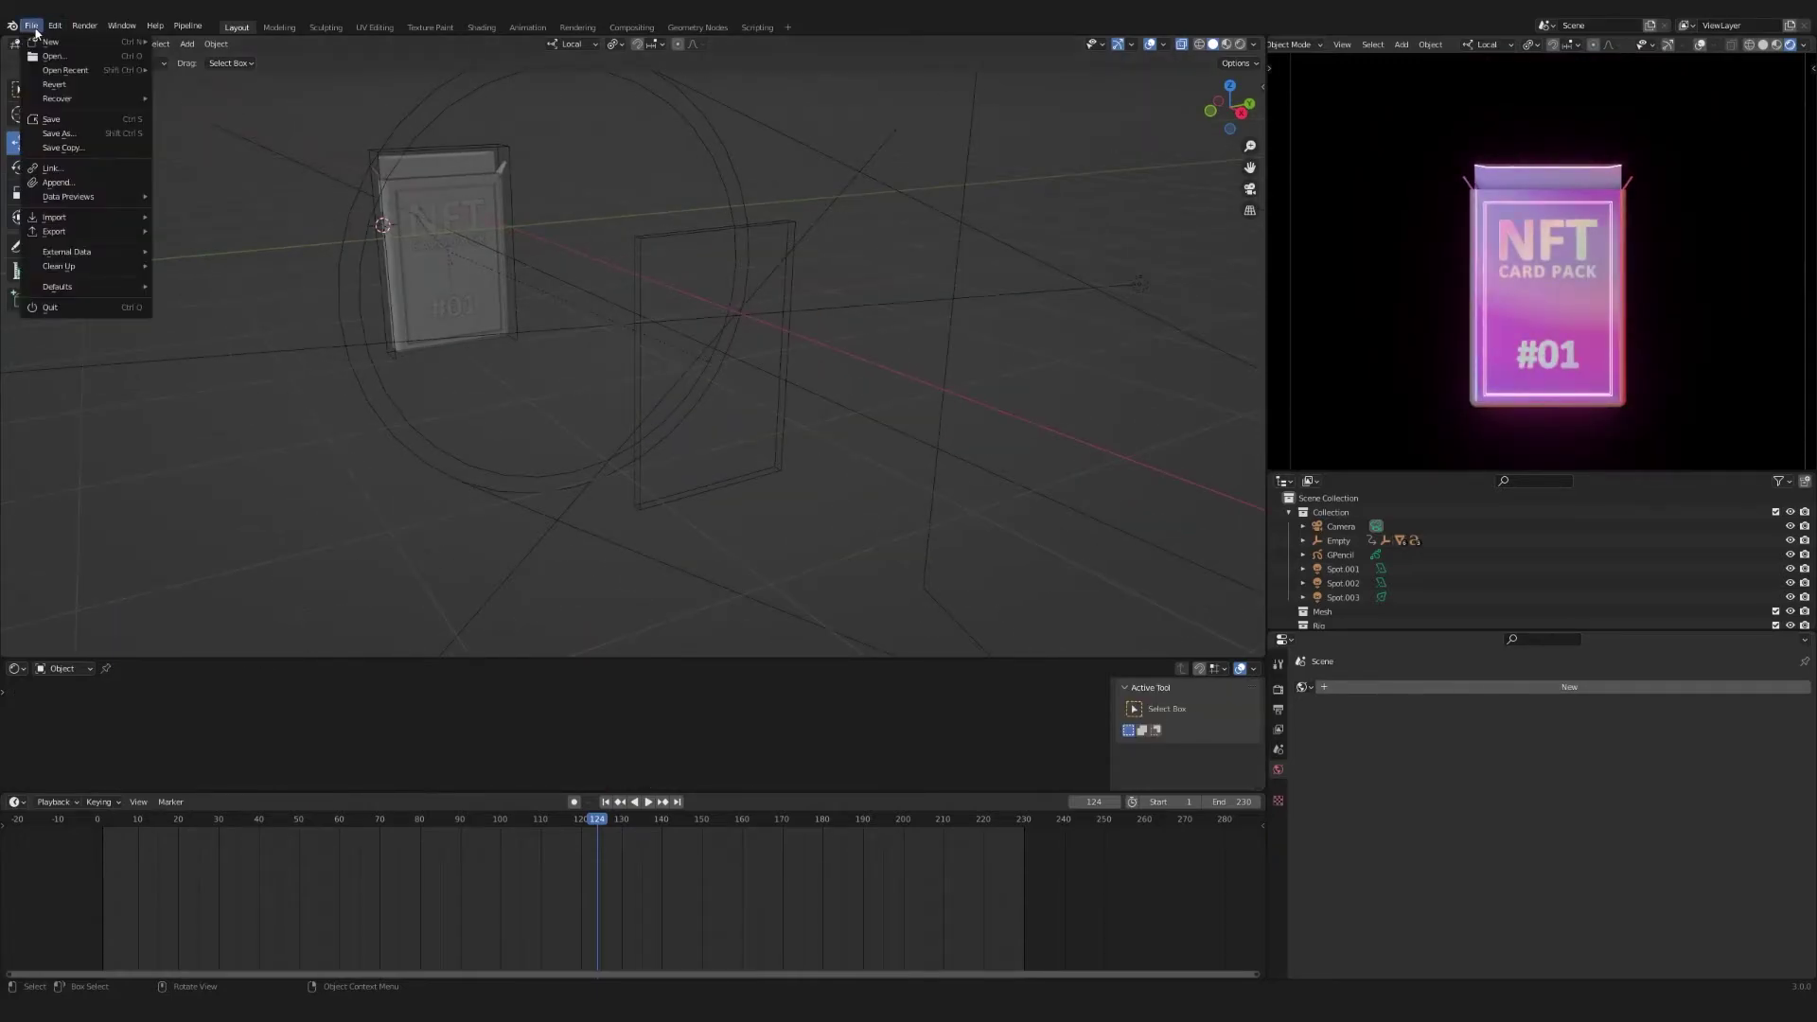
click(104, 183)
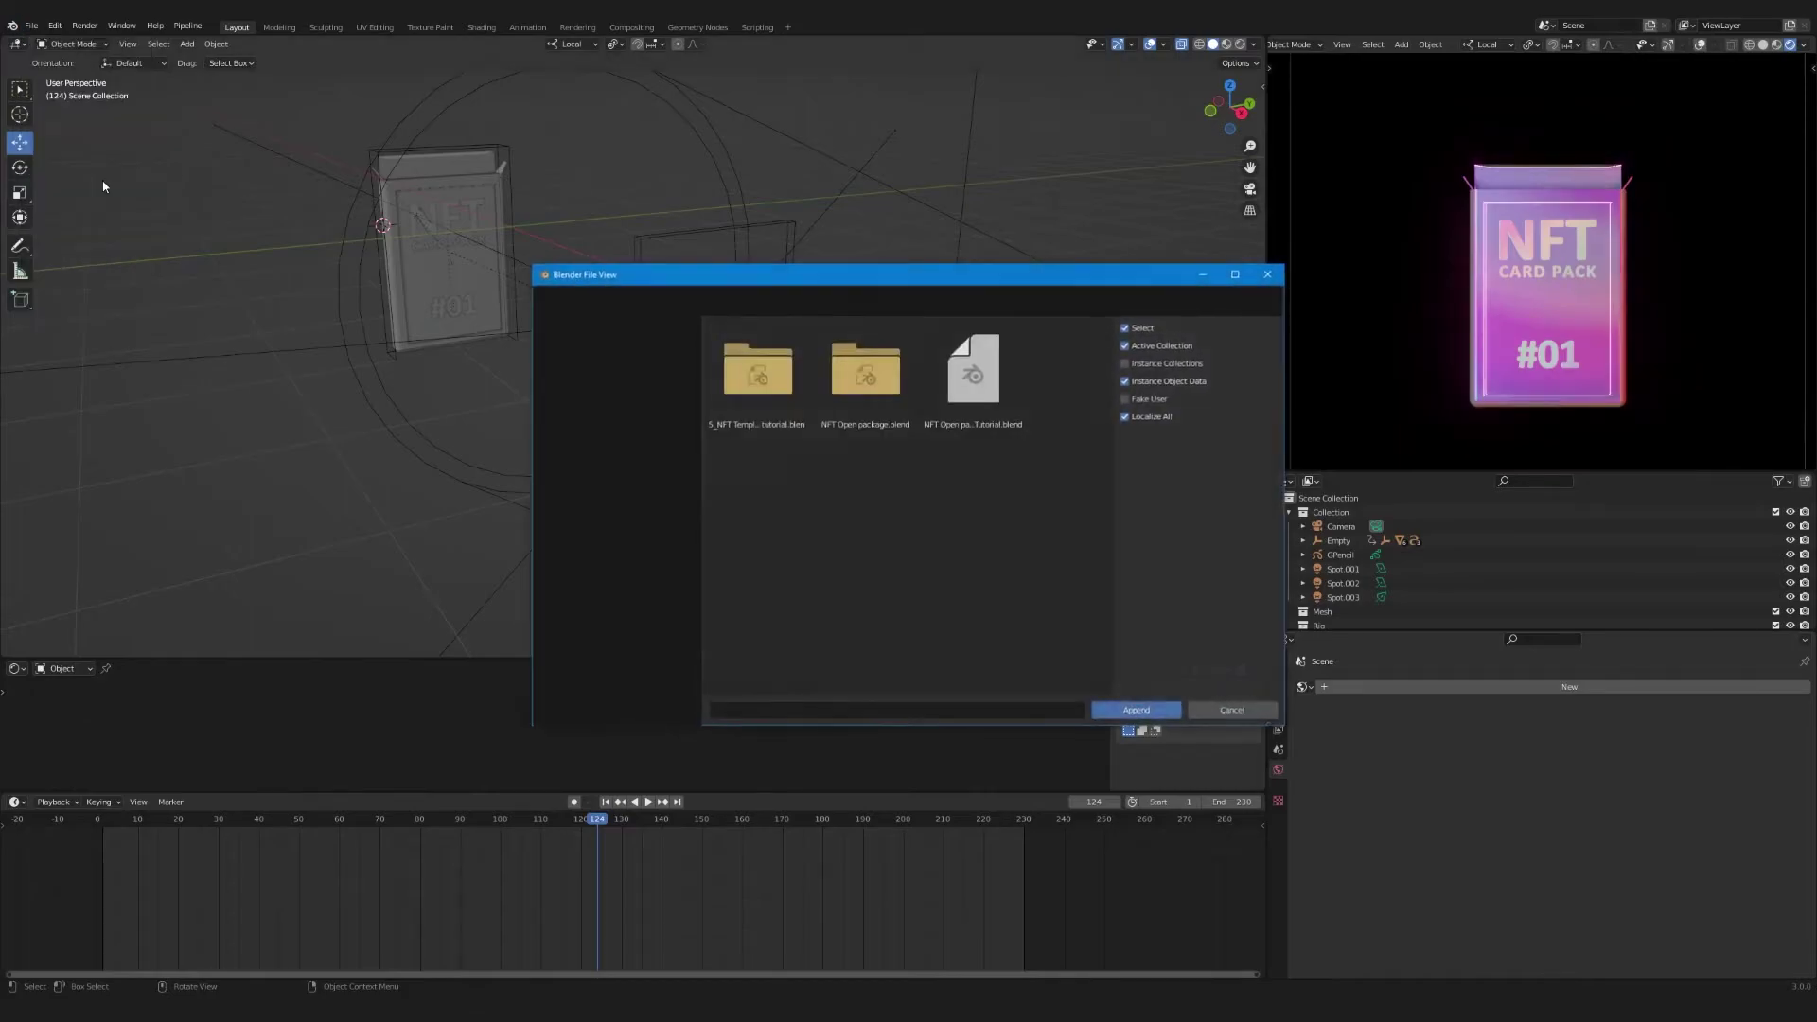
double_click(782, 392)
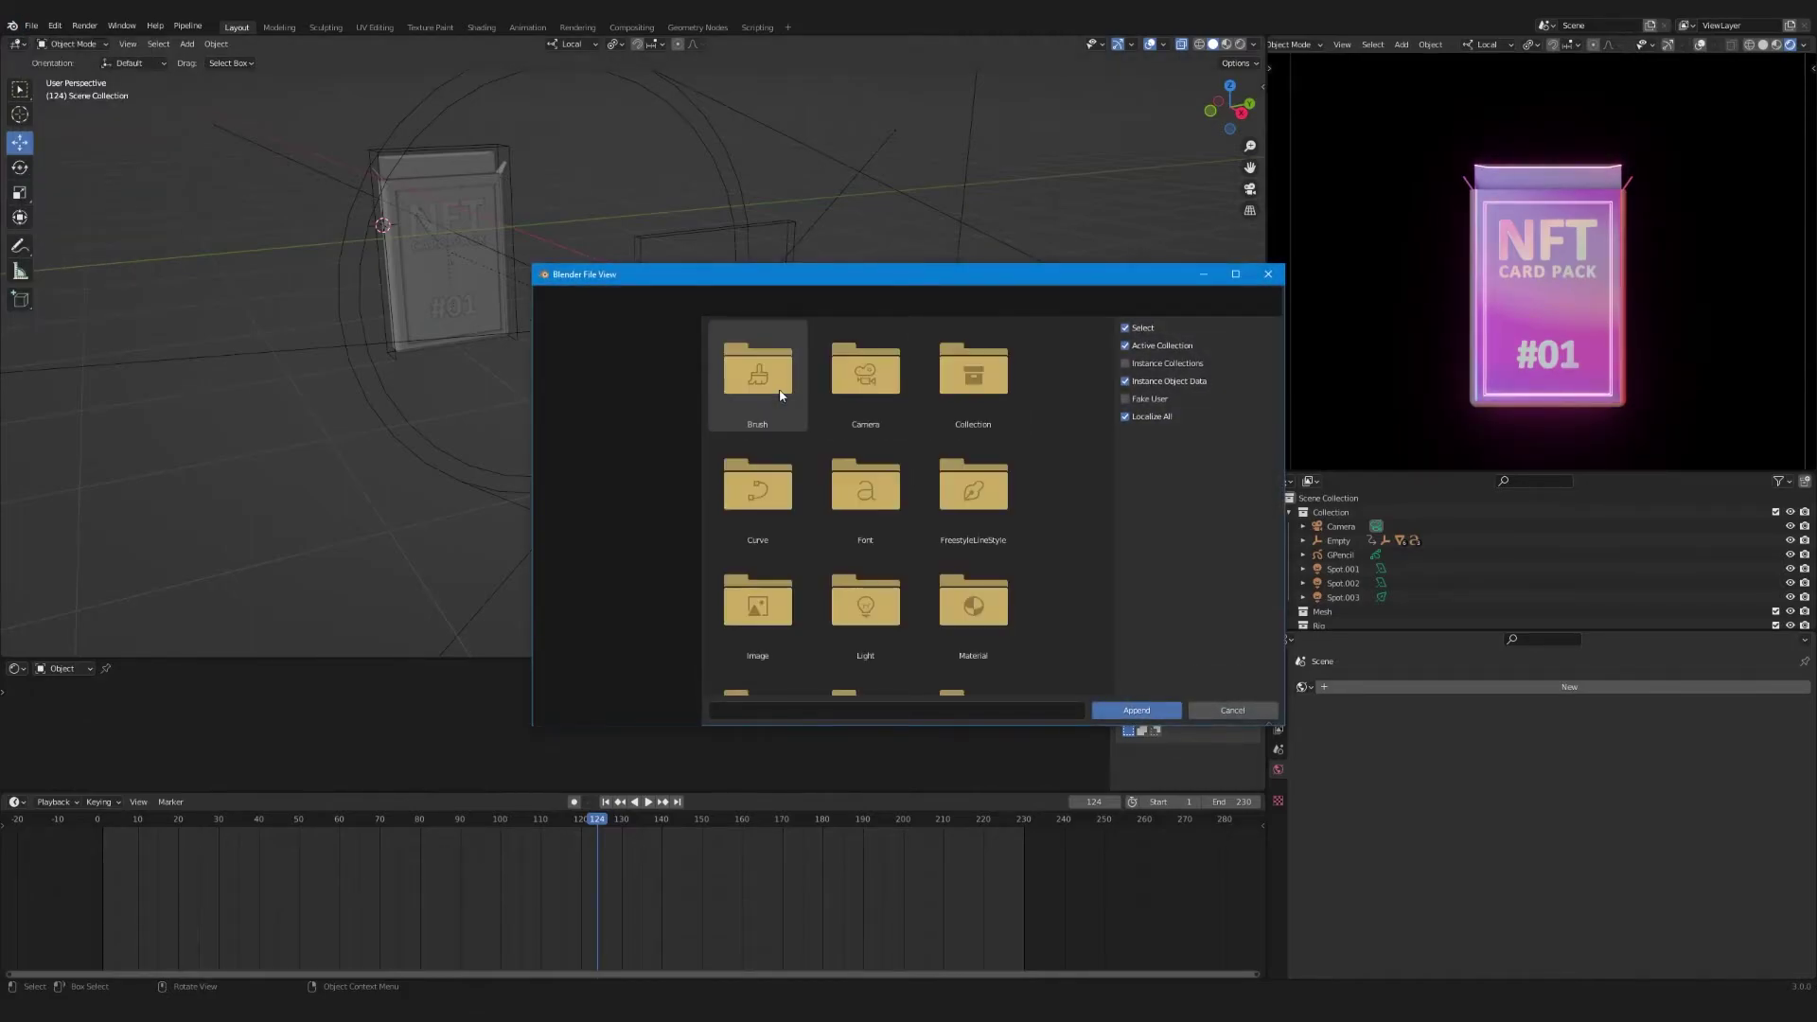
double_click(993, 376)
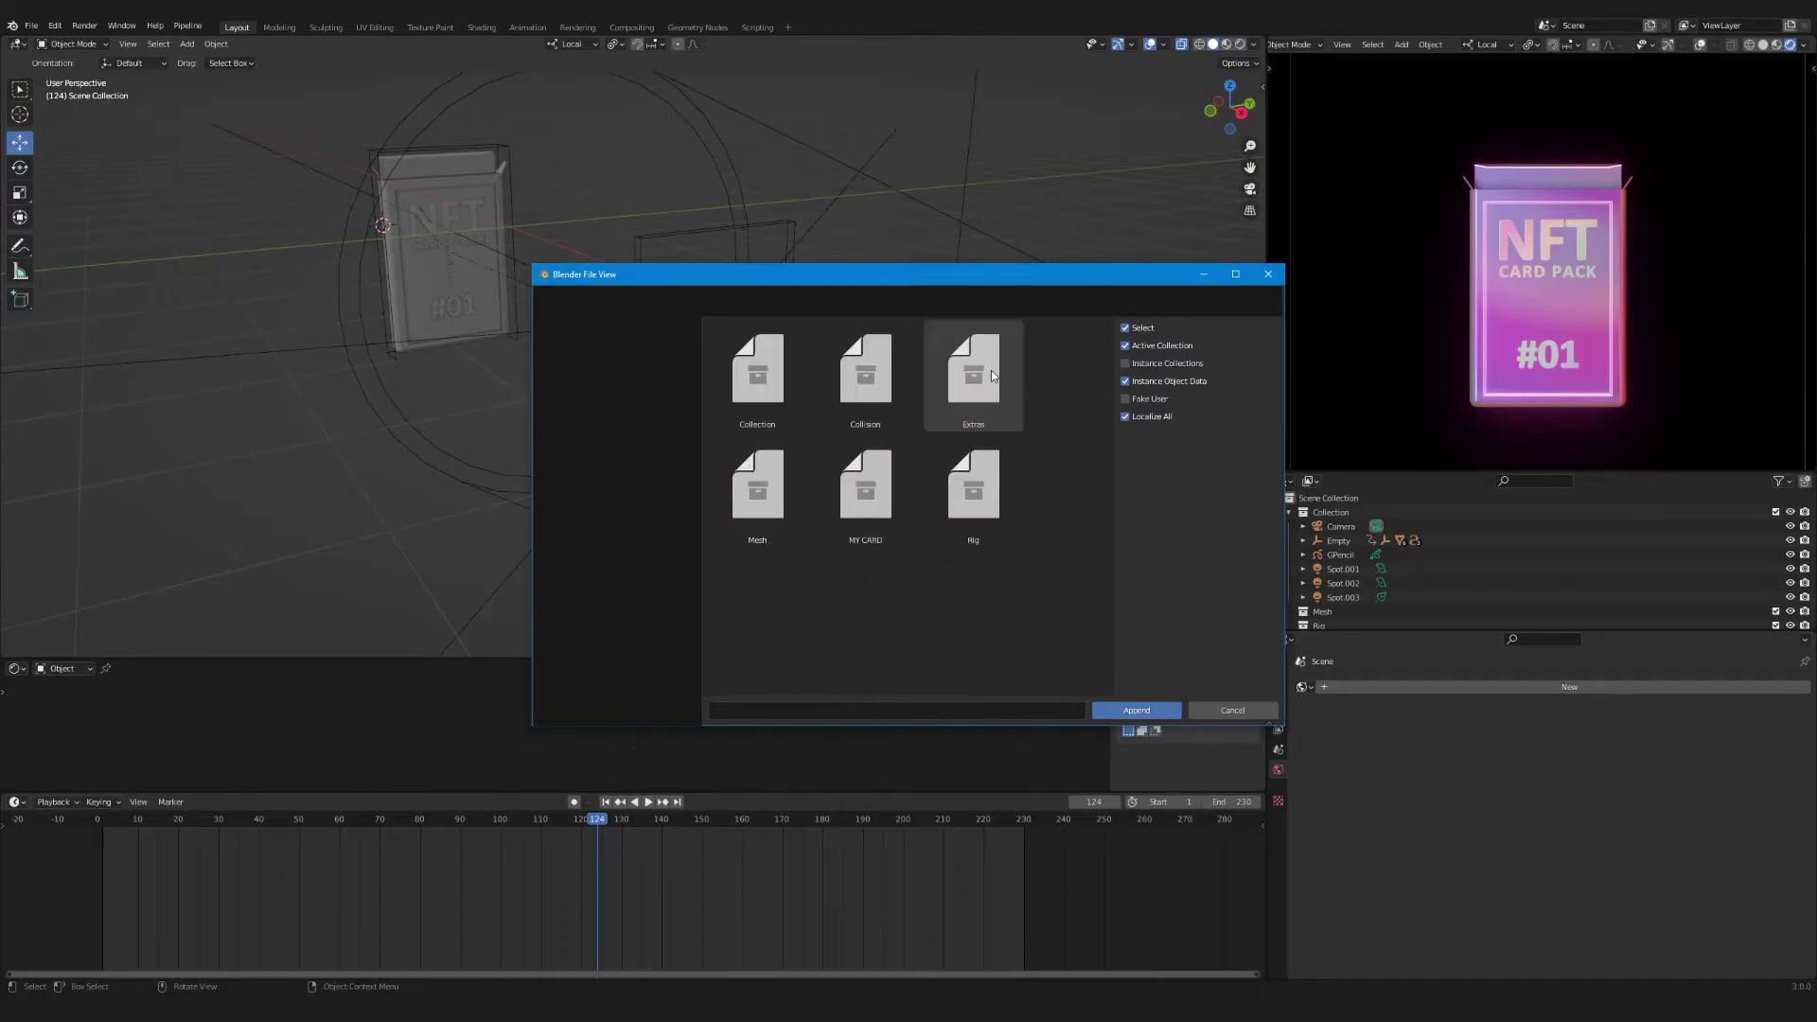
click(880, 492)
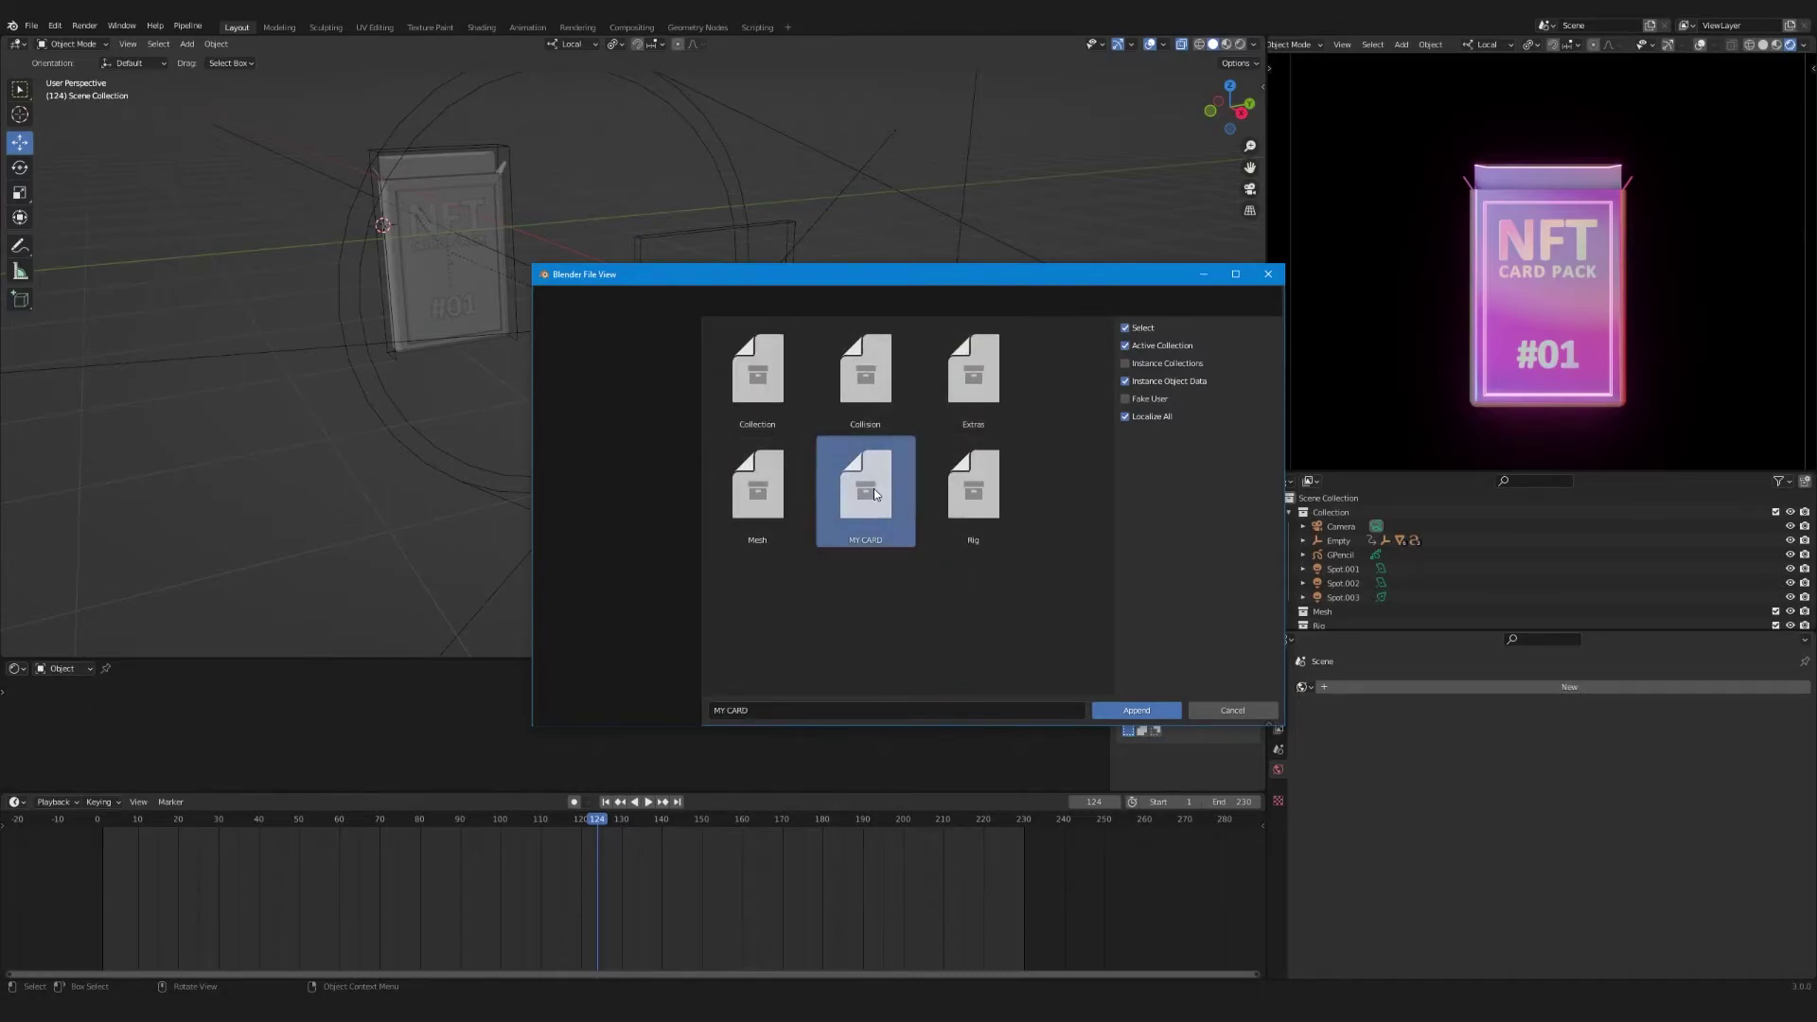
click(1150, 715)
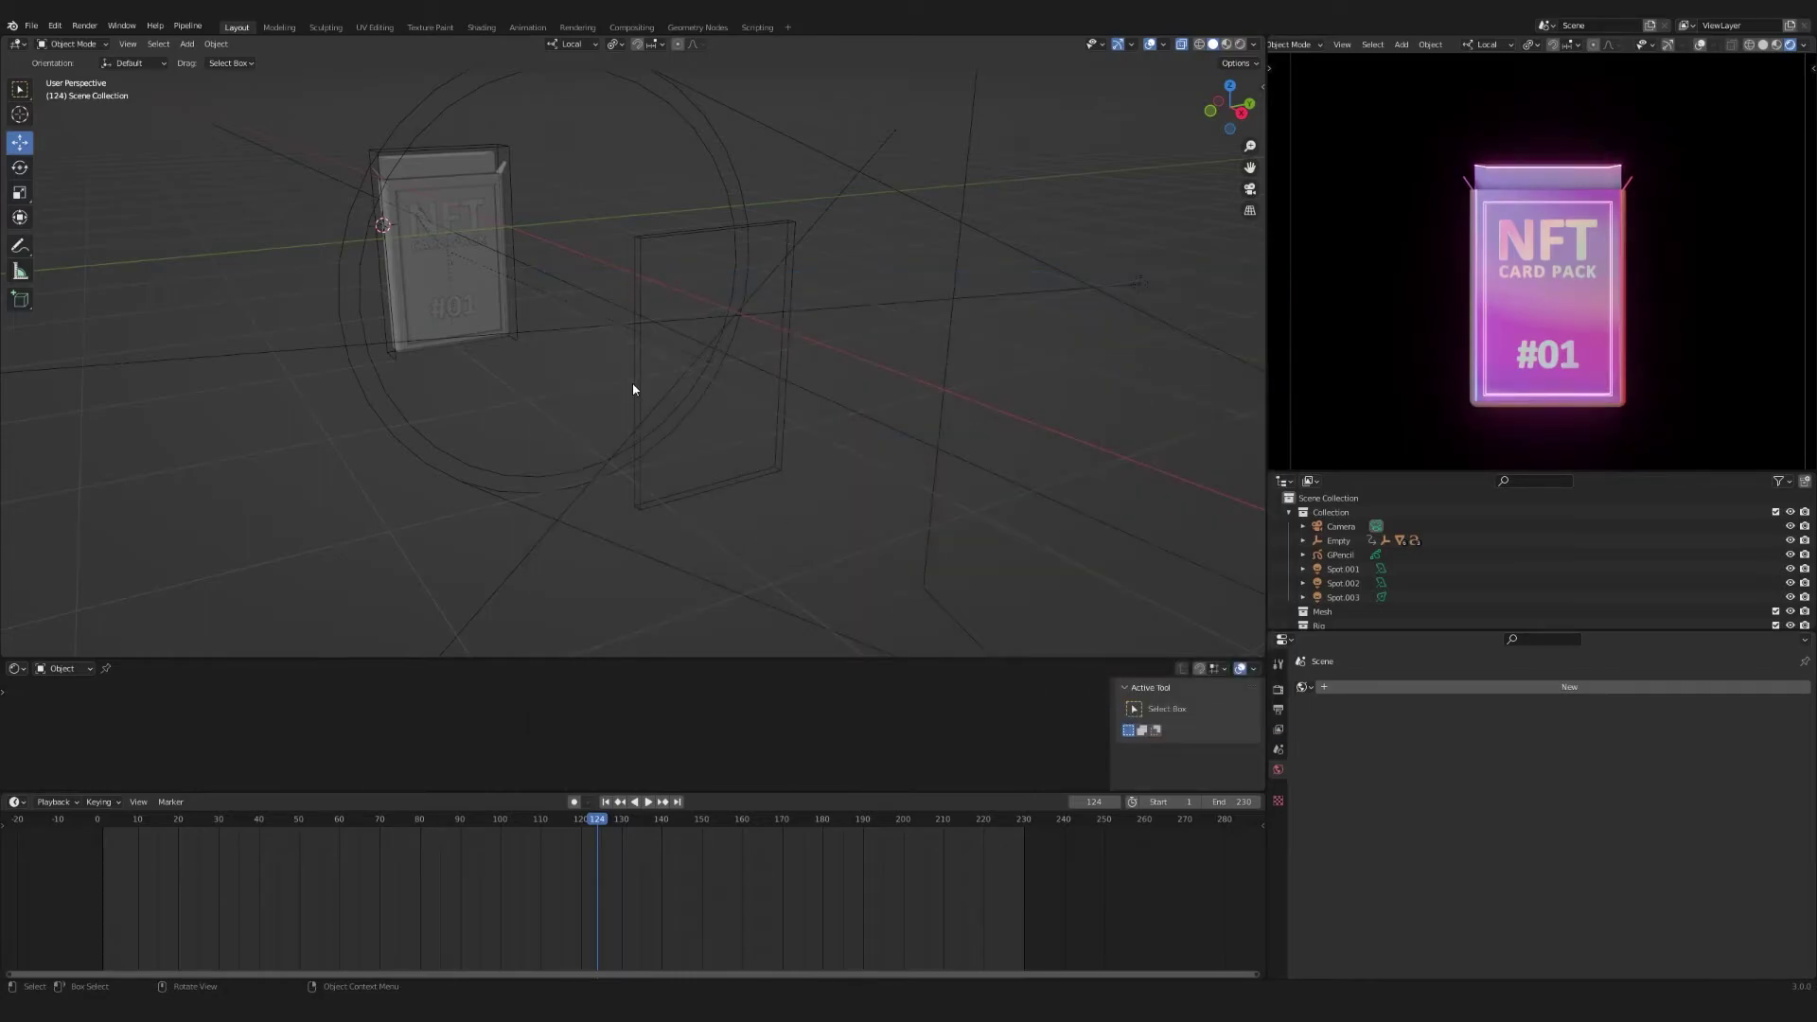
Set the pivot point to the 3D cursor, scale the NFT CAT card to about 0.29 and move it toward the empty frame
scroll(632, 382, down, 6)
scroll(641, 373, down, 2)
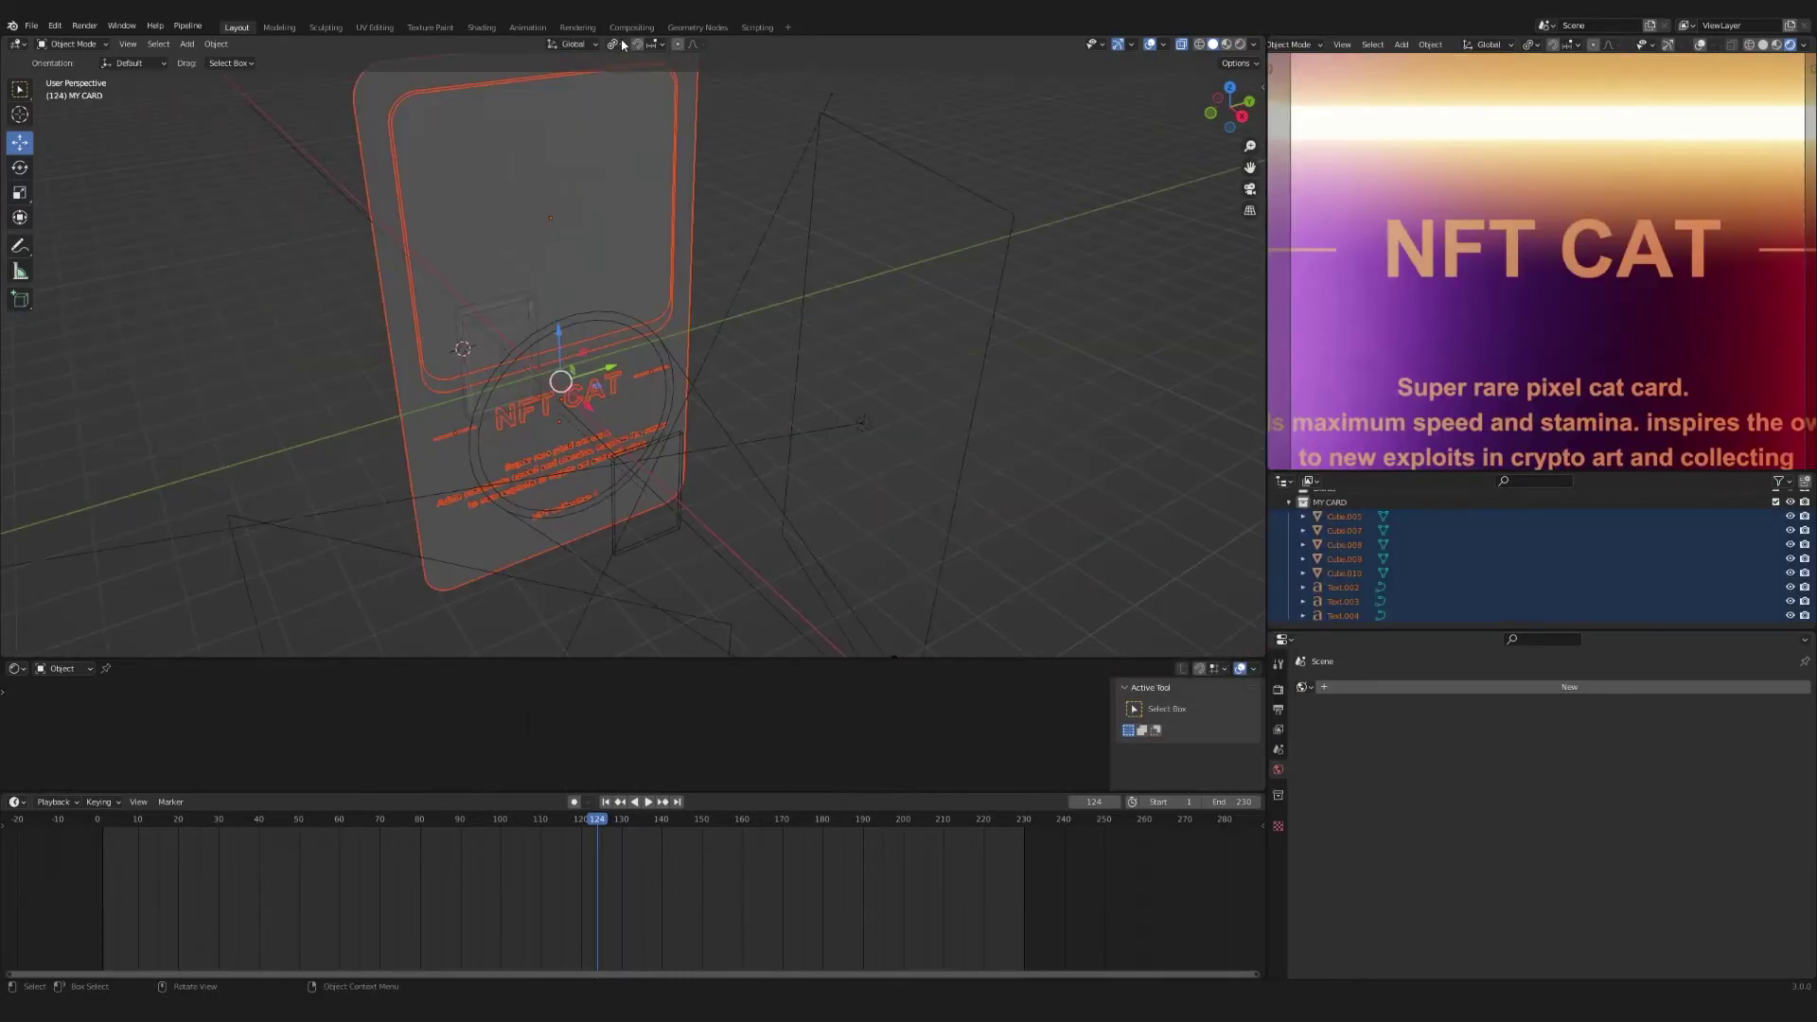
click(620, 45)
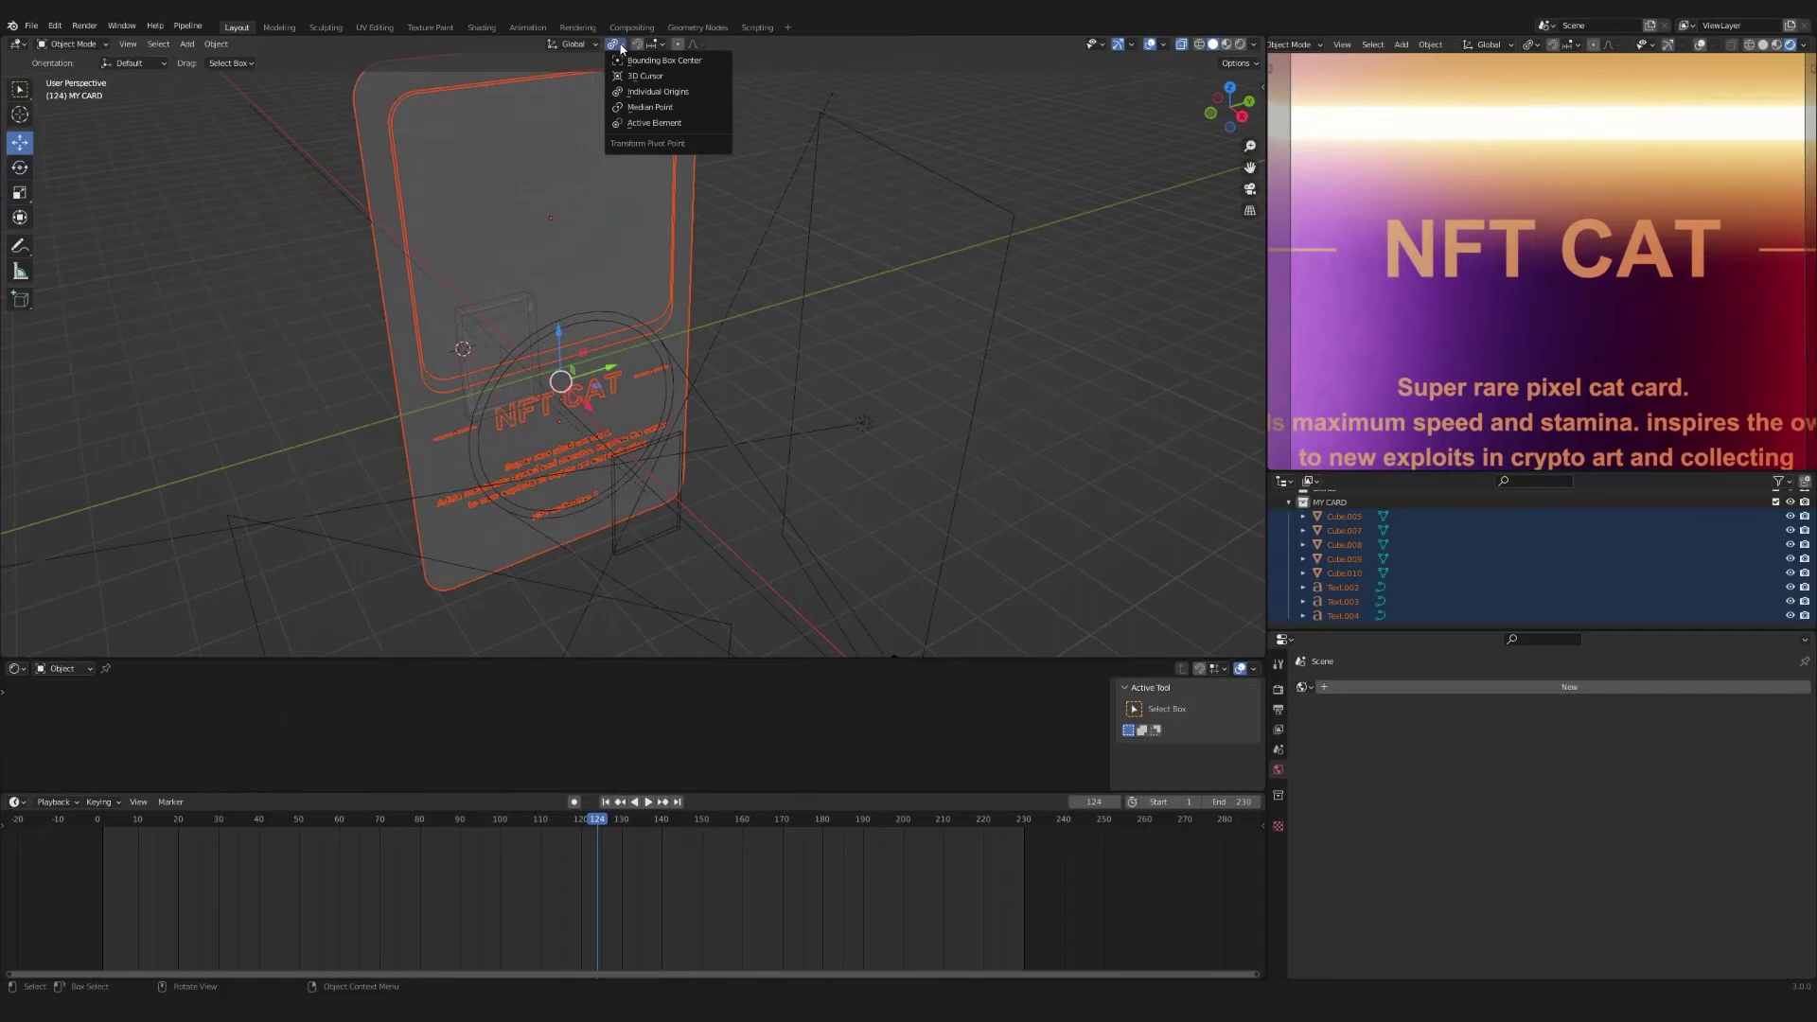
click(676, 80)
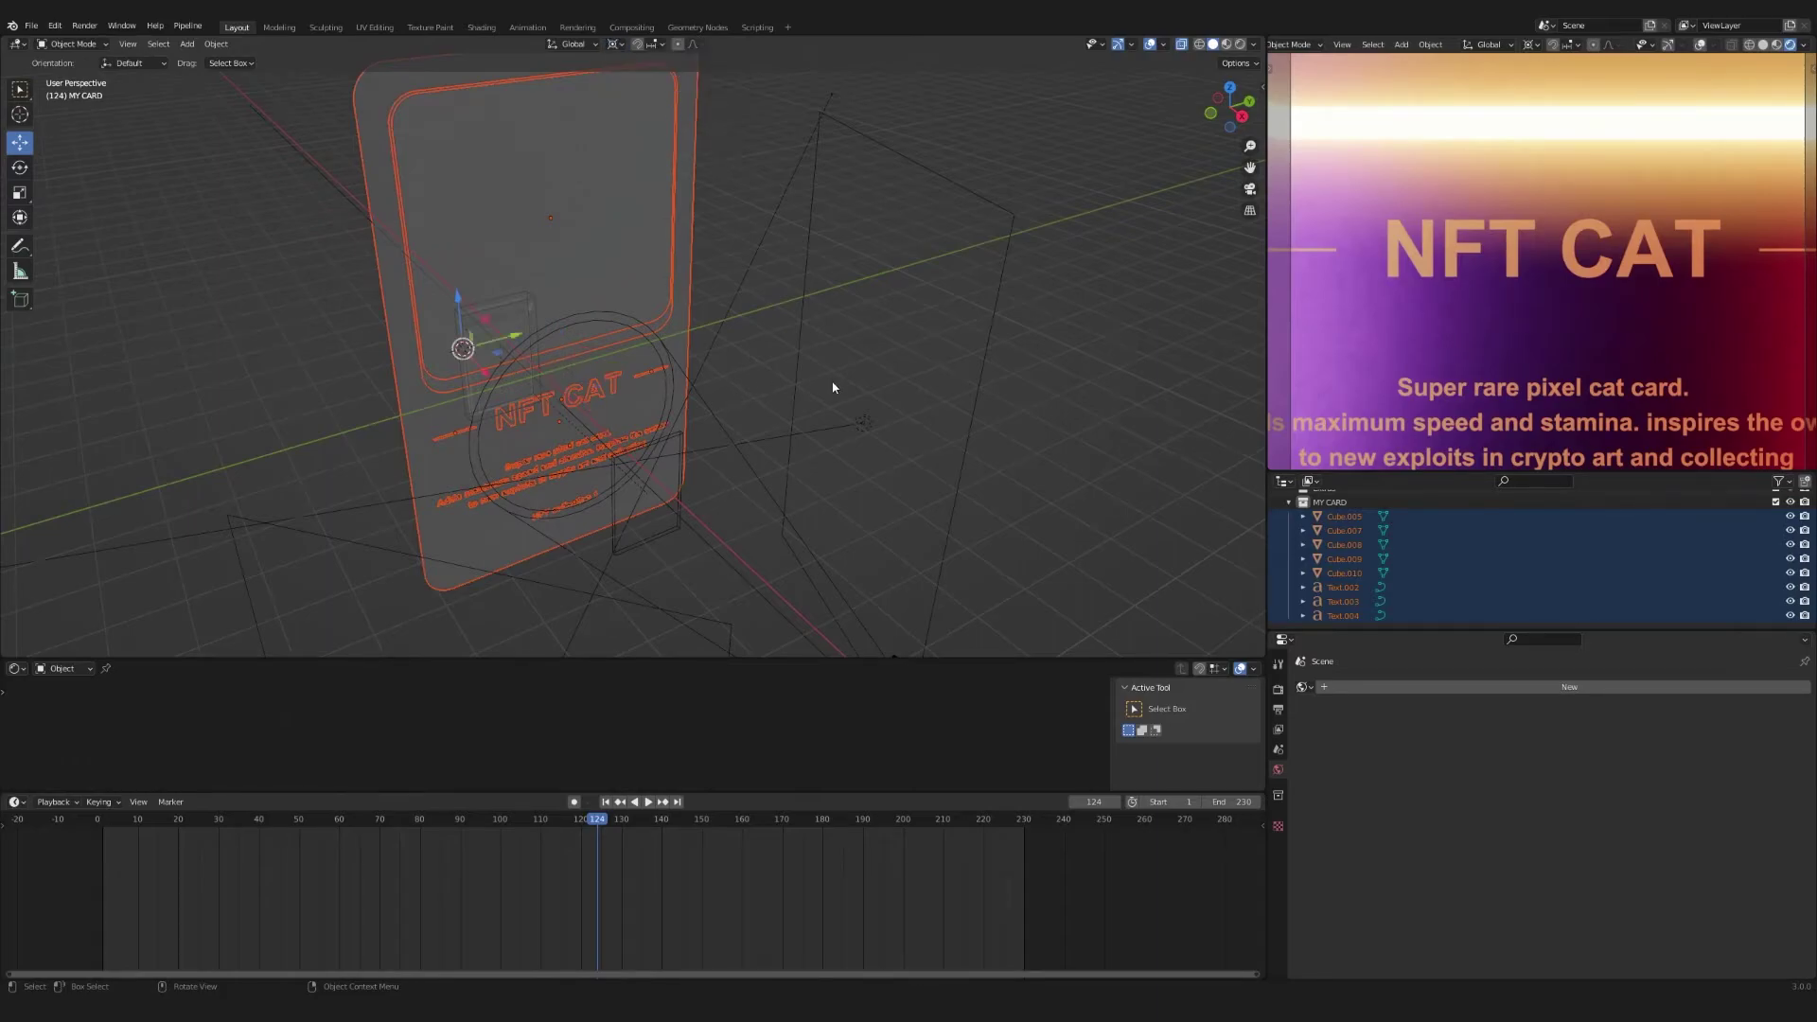
key(s)
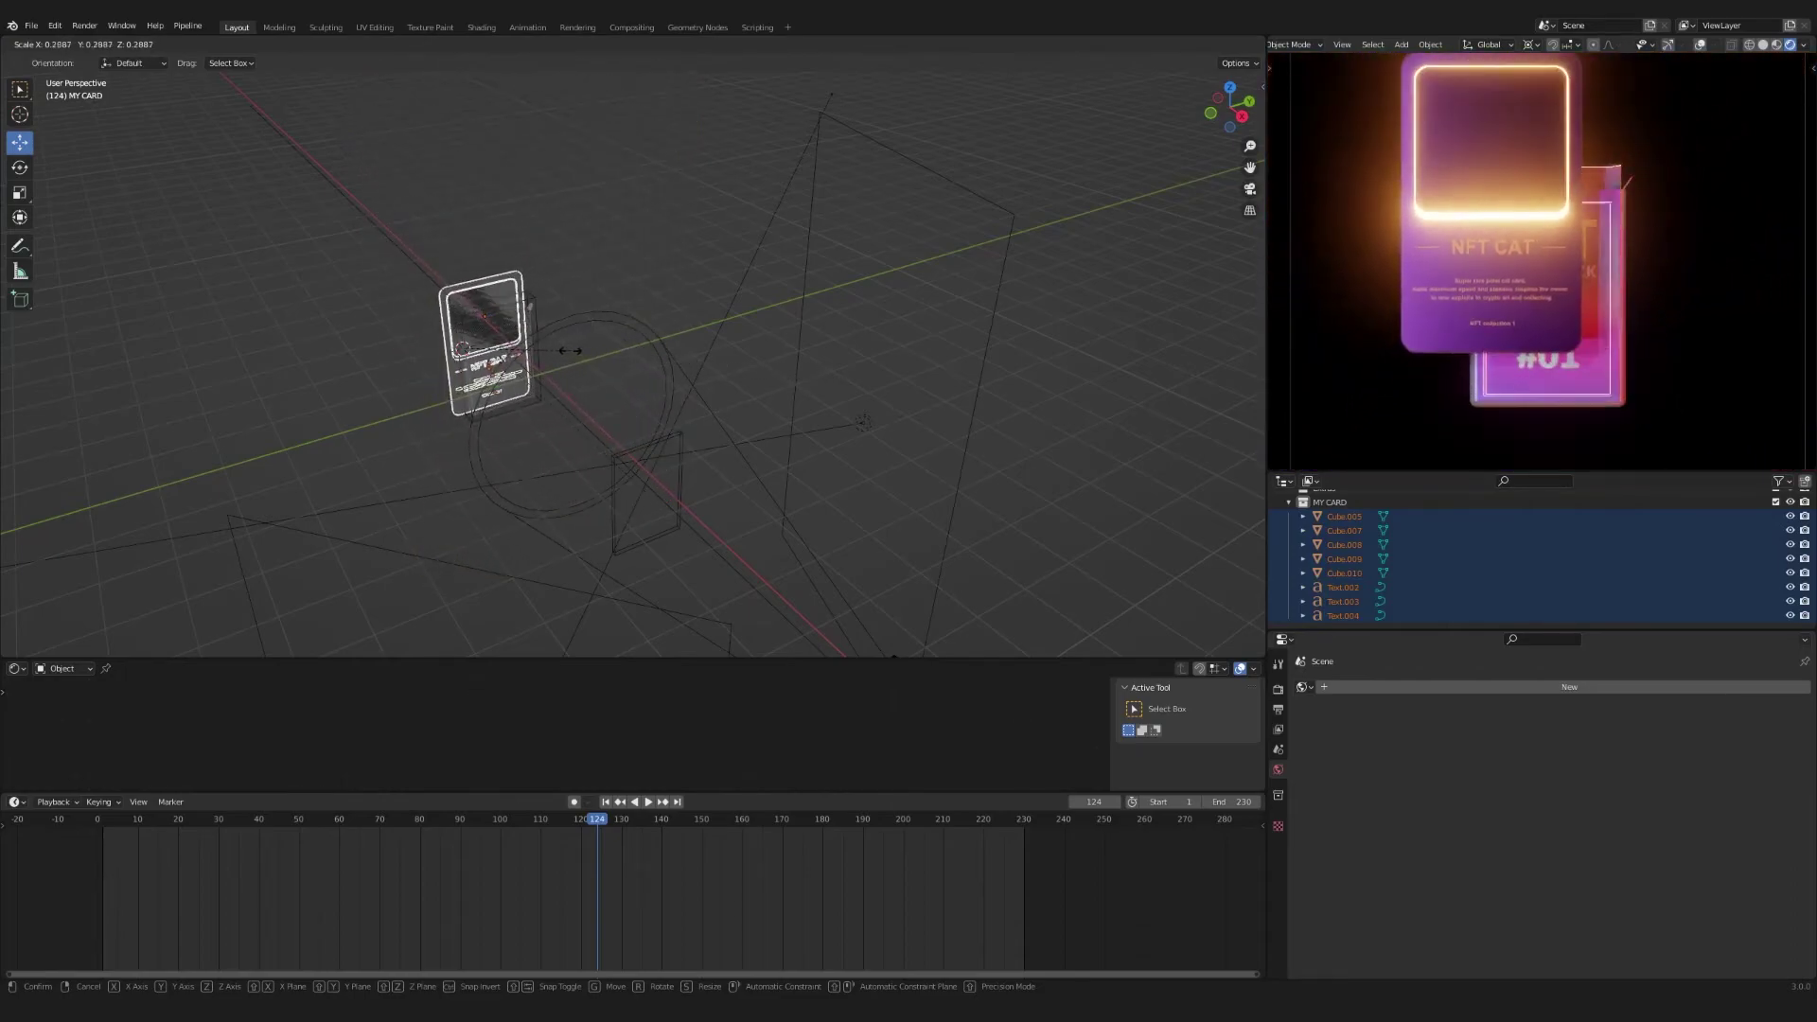
click(570, 350)
middle_drag(570, 350, 688, 395)
drag(566, 355, 755, 364)
middle_drag(778, 388, 689, 416)
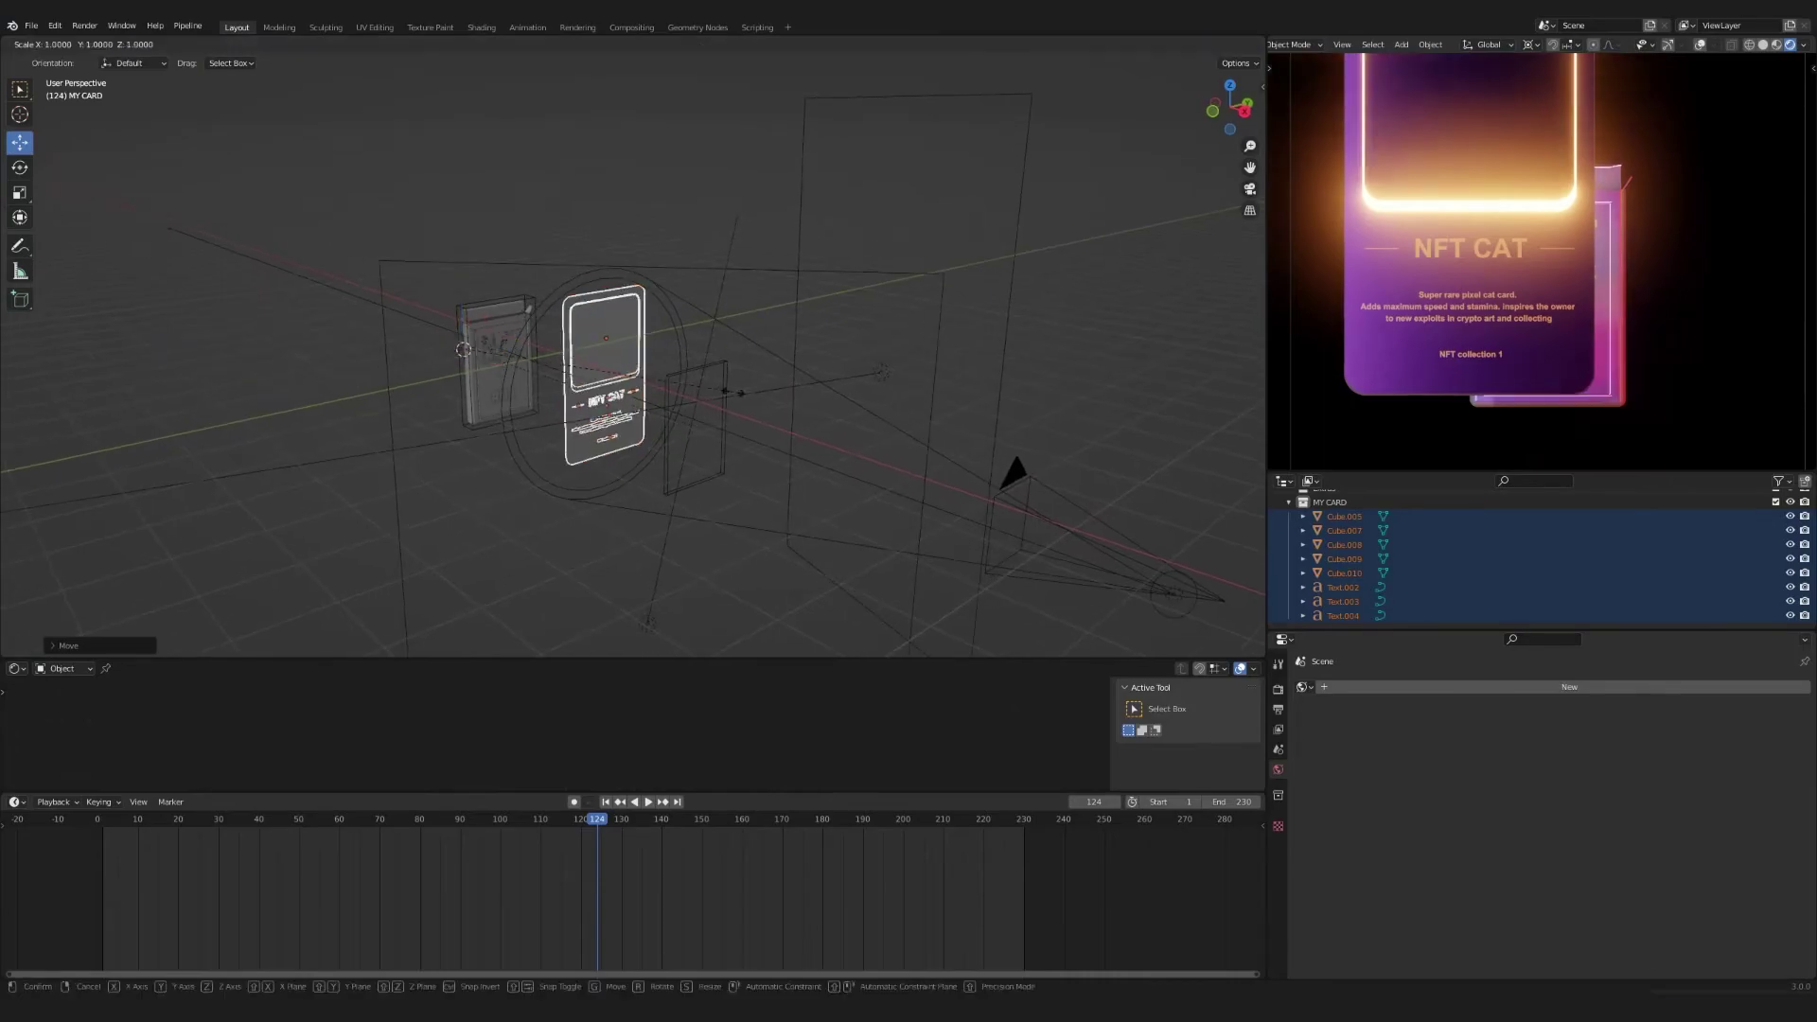
Resize the NFT CAT card to suit the empty frame, move it beside the frame and turn off X-ray
key(s)
click(519, 362)
drag(495, 361, 634, 408)
mouse_move(670, 437)
middle_down()
mouse_move(625, 377)
mouse_move(666, 415)
middle_up()
key(s)
click(724, 419)
drag(530, 309, 616, 369)
mouse_move(615, 388)
middle_down()
mouse_move(741, 432)
mouse_move(641, 398)
middle_up()
click(1180, 47)
middle_drag(809, 365, 751, 373)
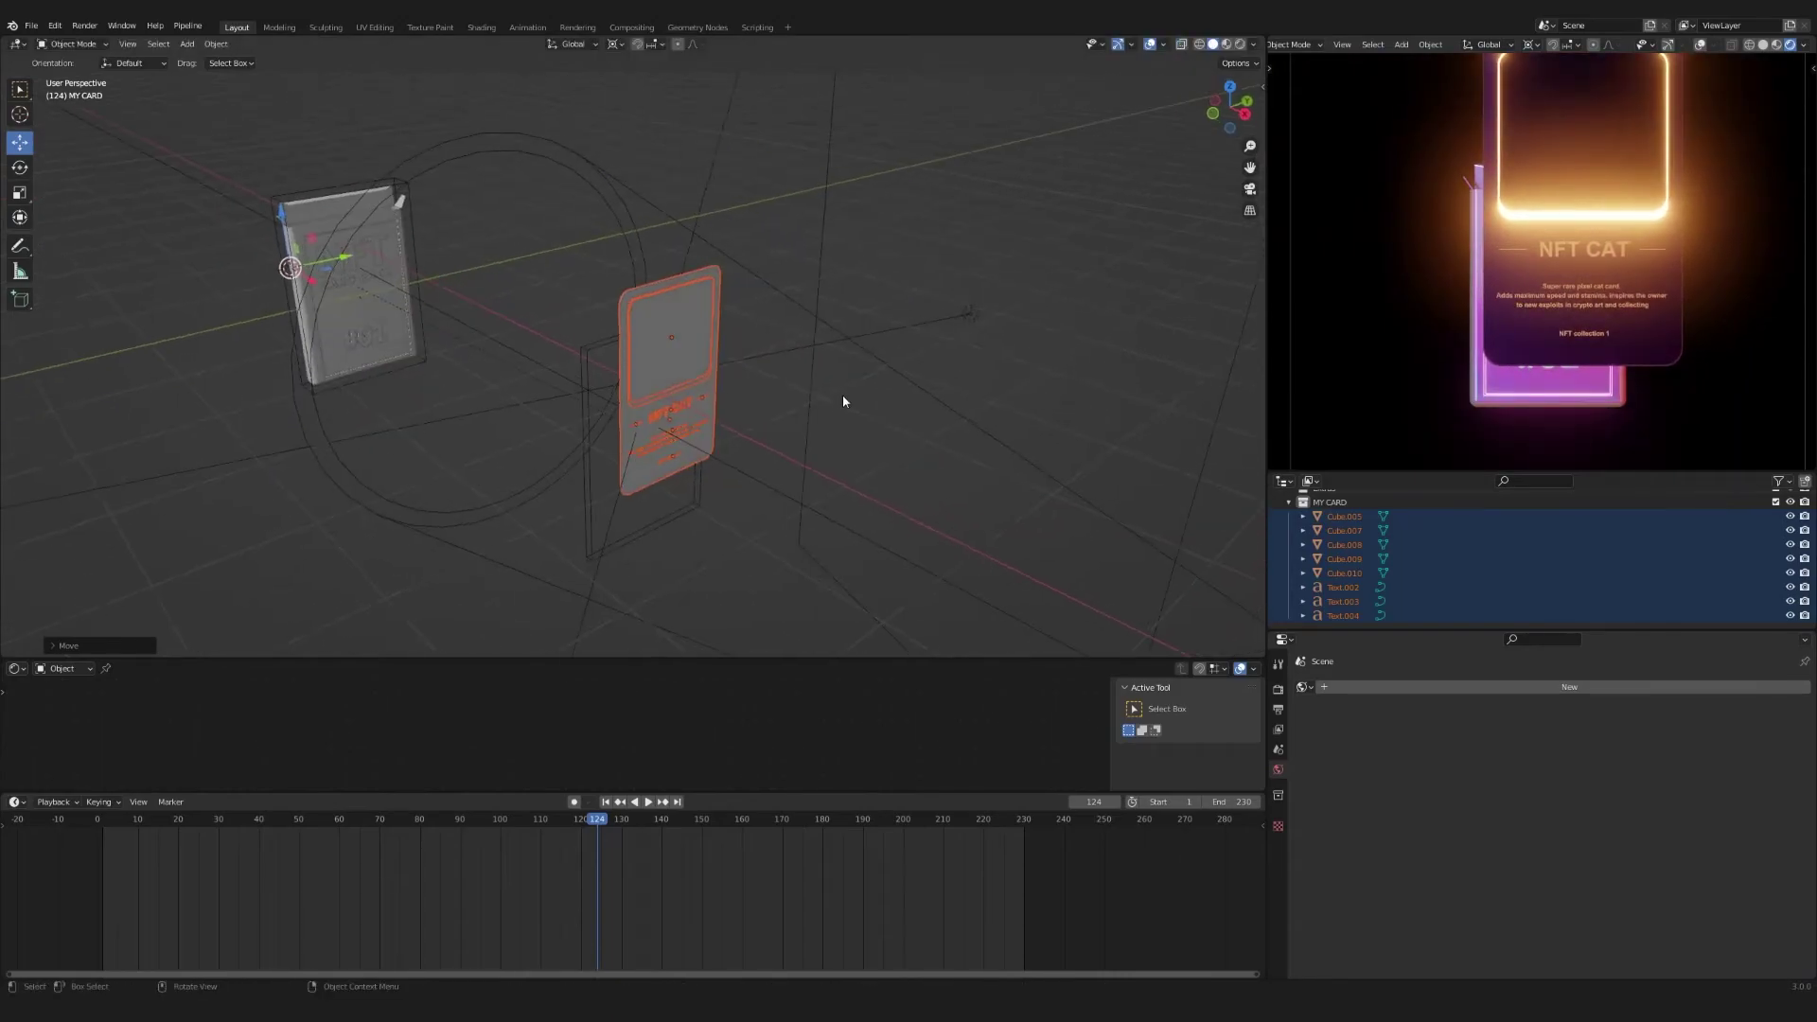
Set the pivot point to Individual Origins and align the NFT CAT card inside the empty frame
drag(346, 256, 304, 275)
click(303, 275)
click(622, 45)
click(641, 89)
drag(663, 354, 666, 408)
click(666, 408)
middle_drag(665, 408, 741, 442)
drag(742, 442, 838, 460)
mouse_move(819, 467)
middle_down()
mouse_move(730, 458)
mouse_move(831, 433)
middle_up()
click(831, 431)
Select all objects in the MY CARD collection and parent them to the surrounding empty frame using the Object option
drag(1412, 630, 1411, 726)
scroll(1373, 606, up, 4)
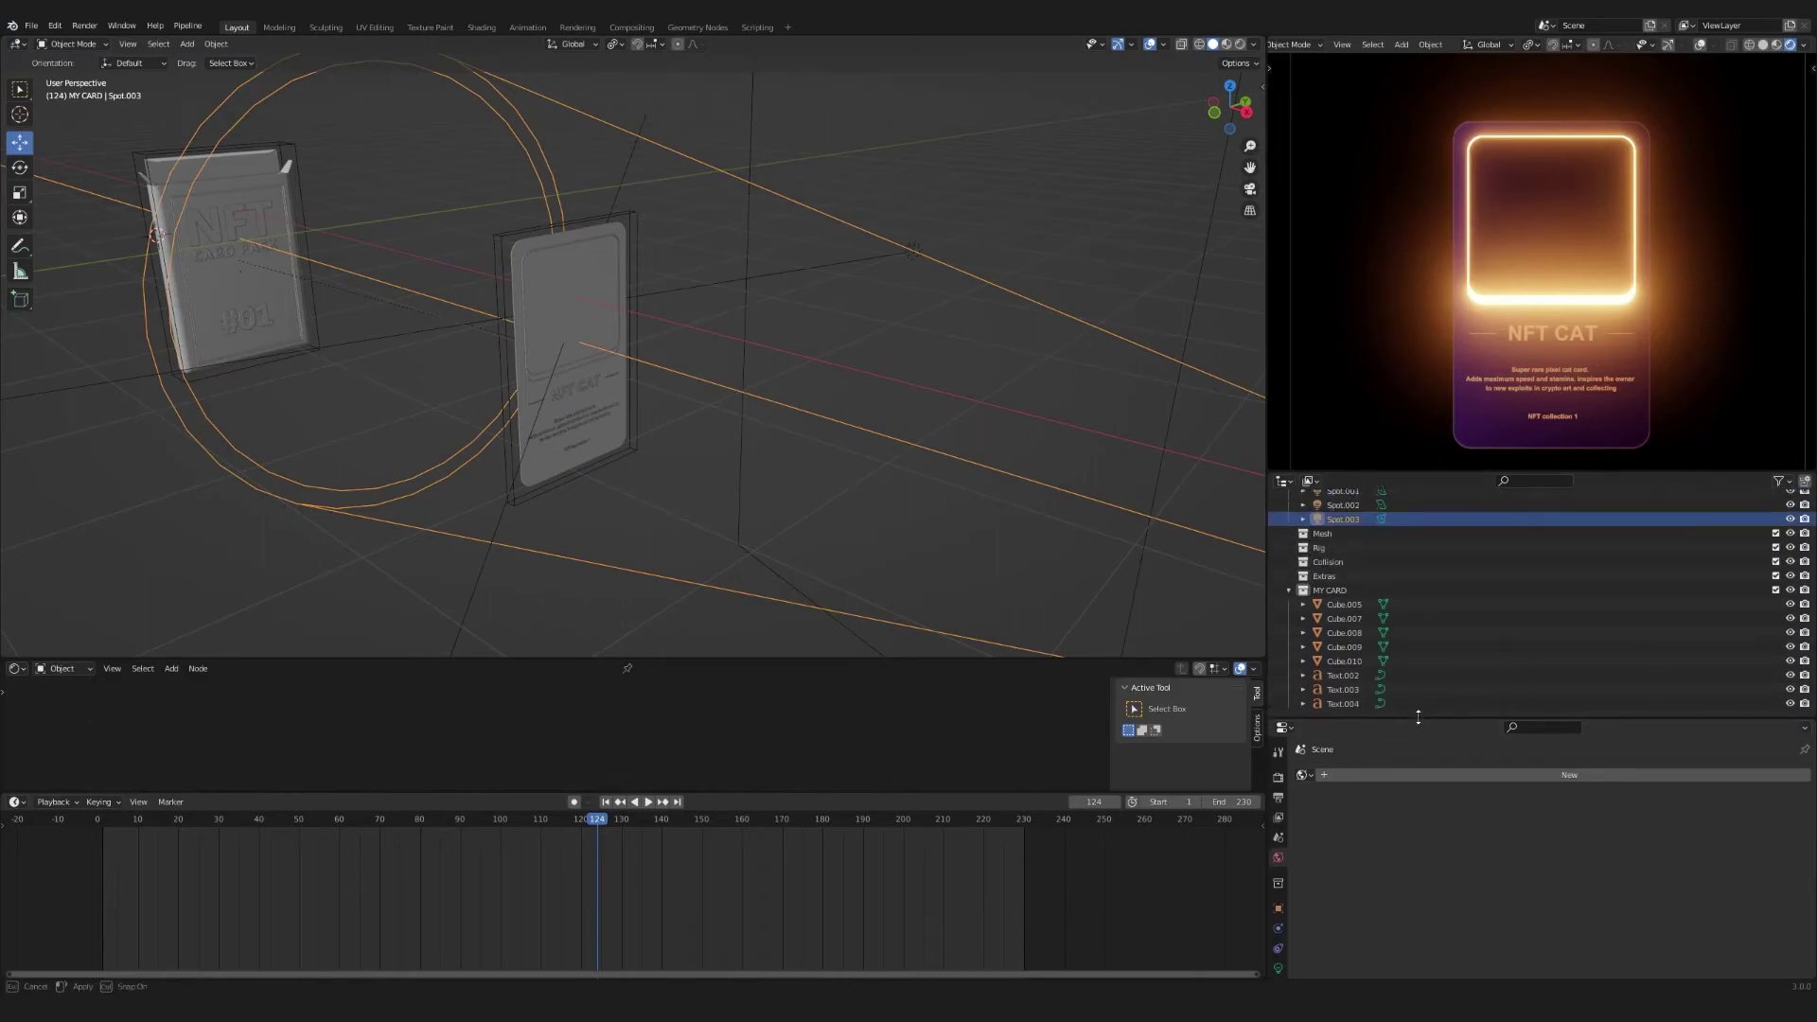
click(1341, 599)
right_click(1340, 605)
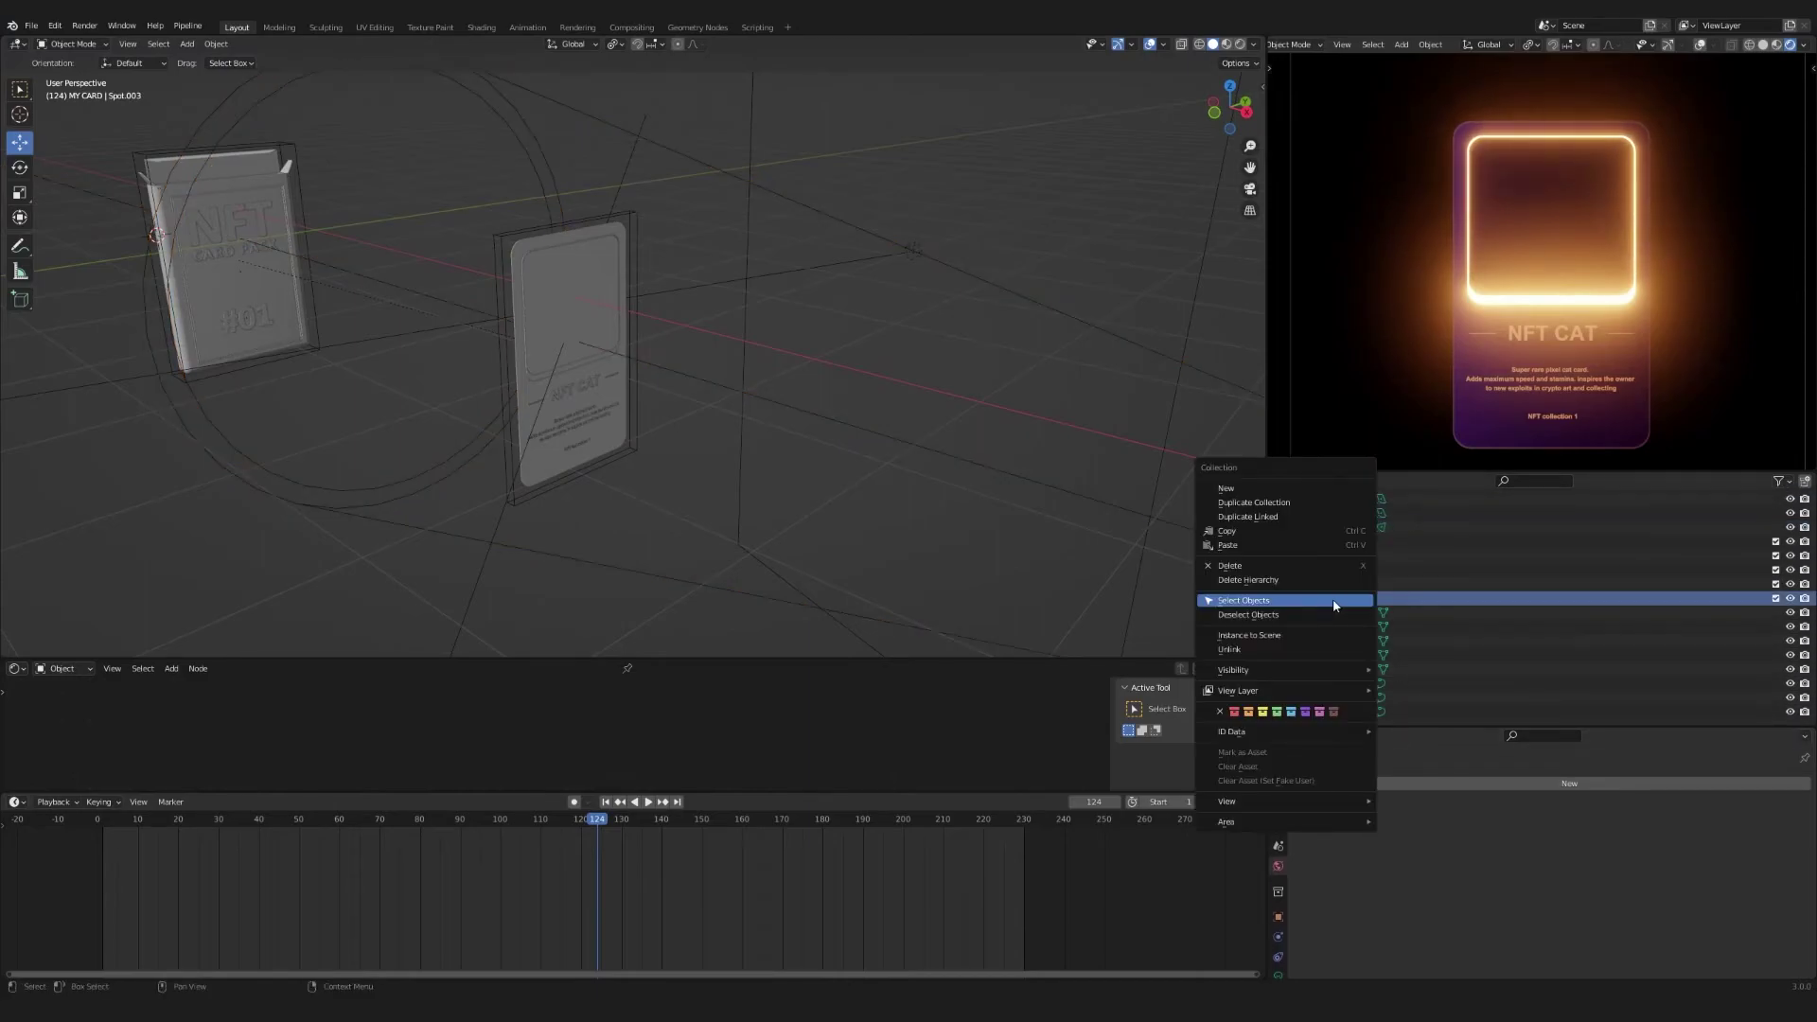
click(1305, 601)
scroll(644, 339, up, 3)
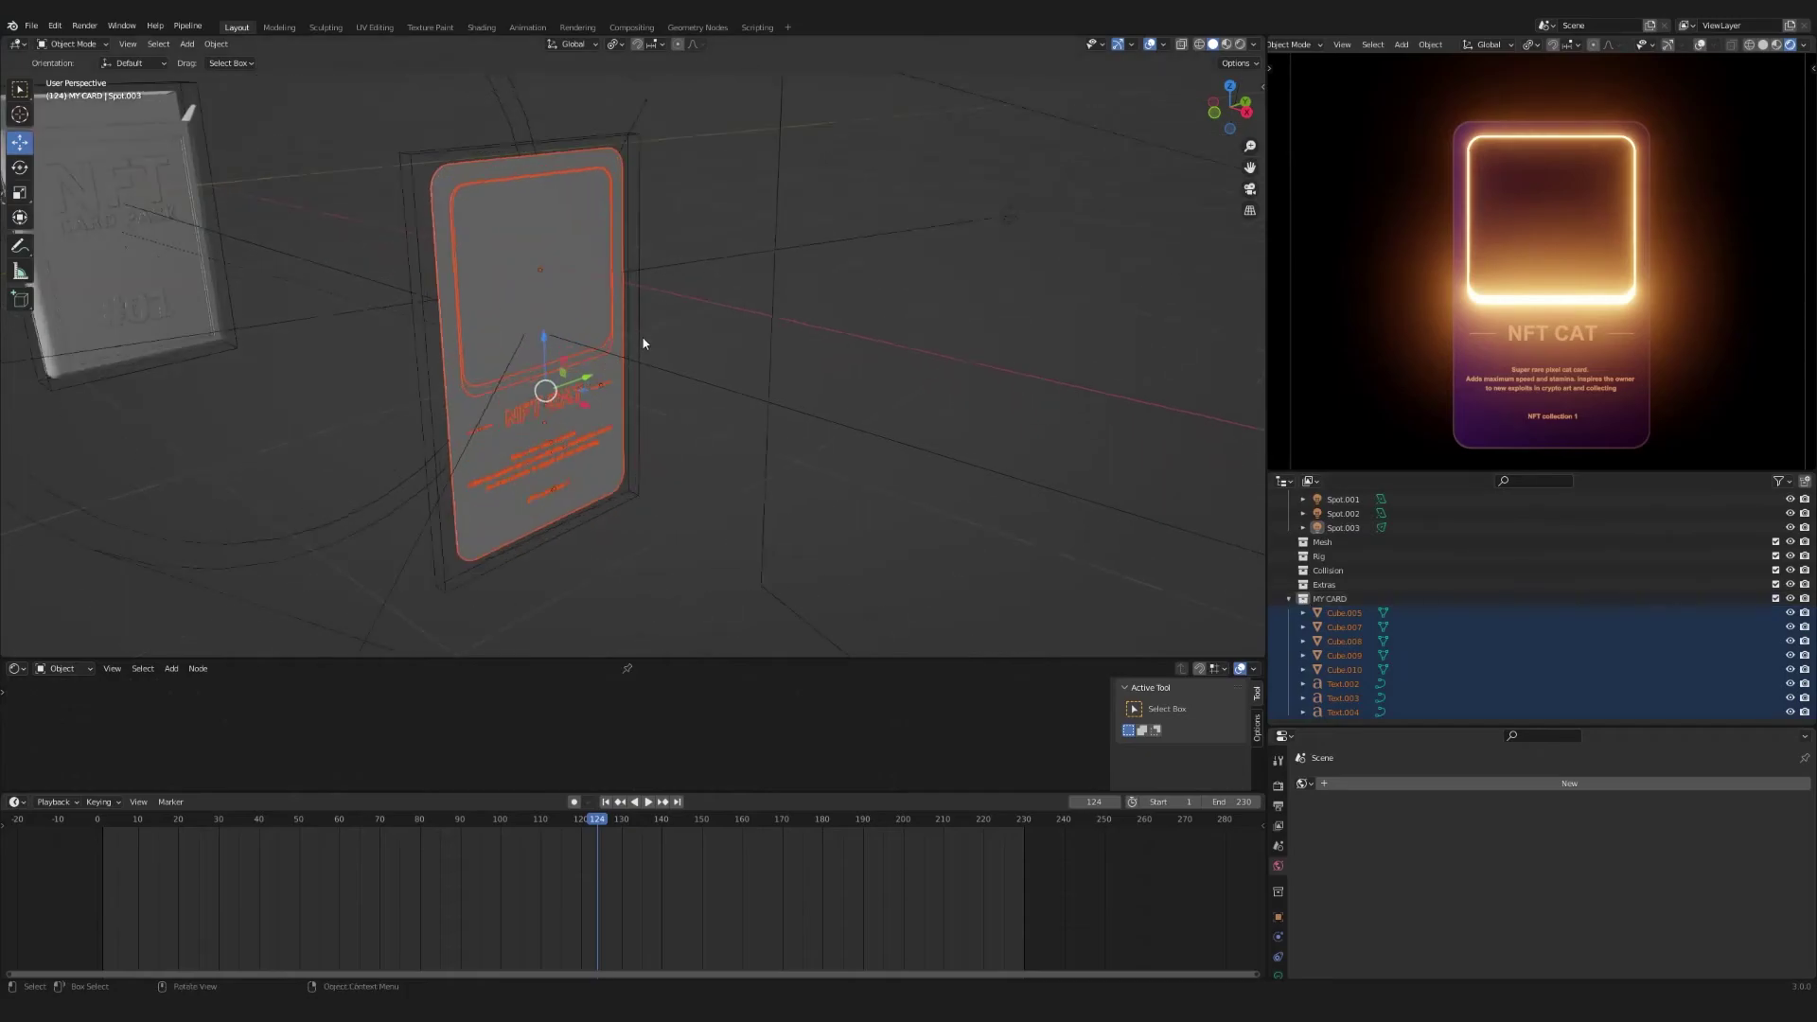
shift+click(641, 310)
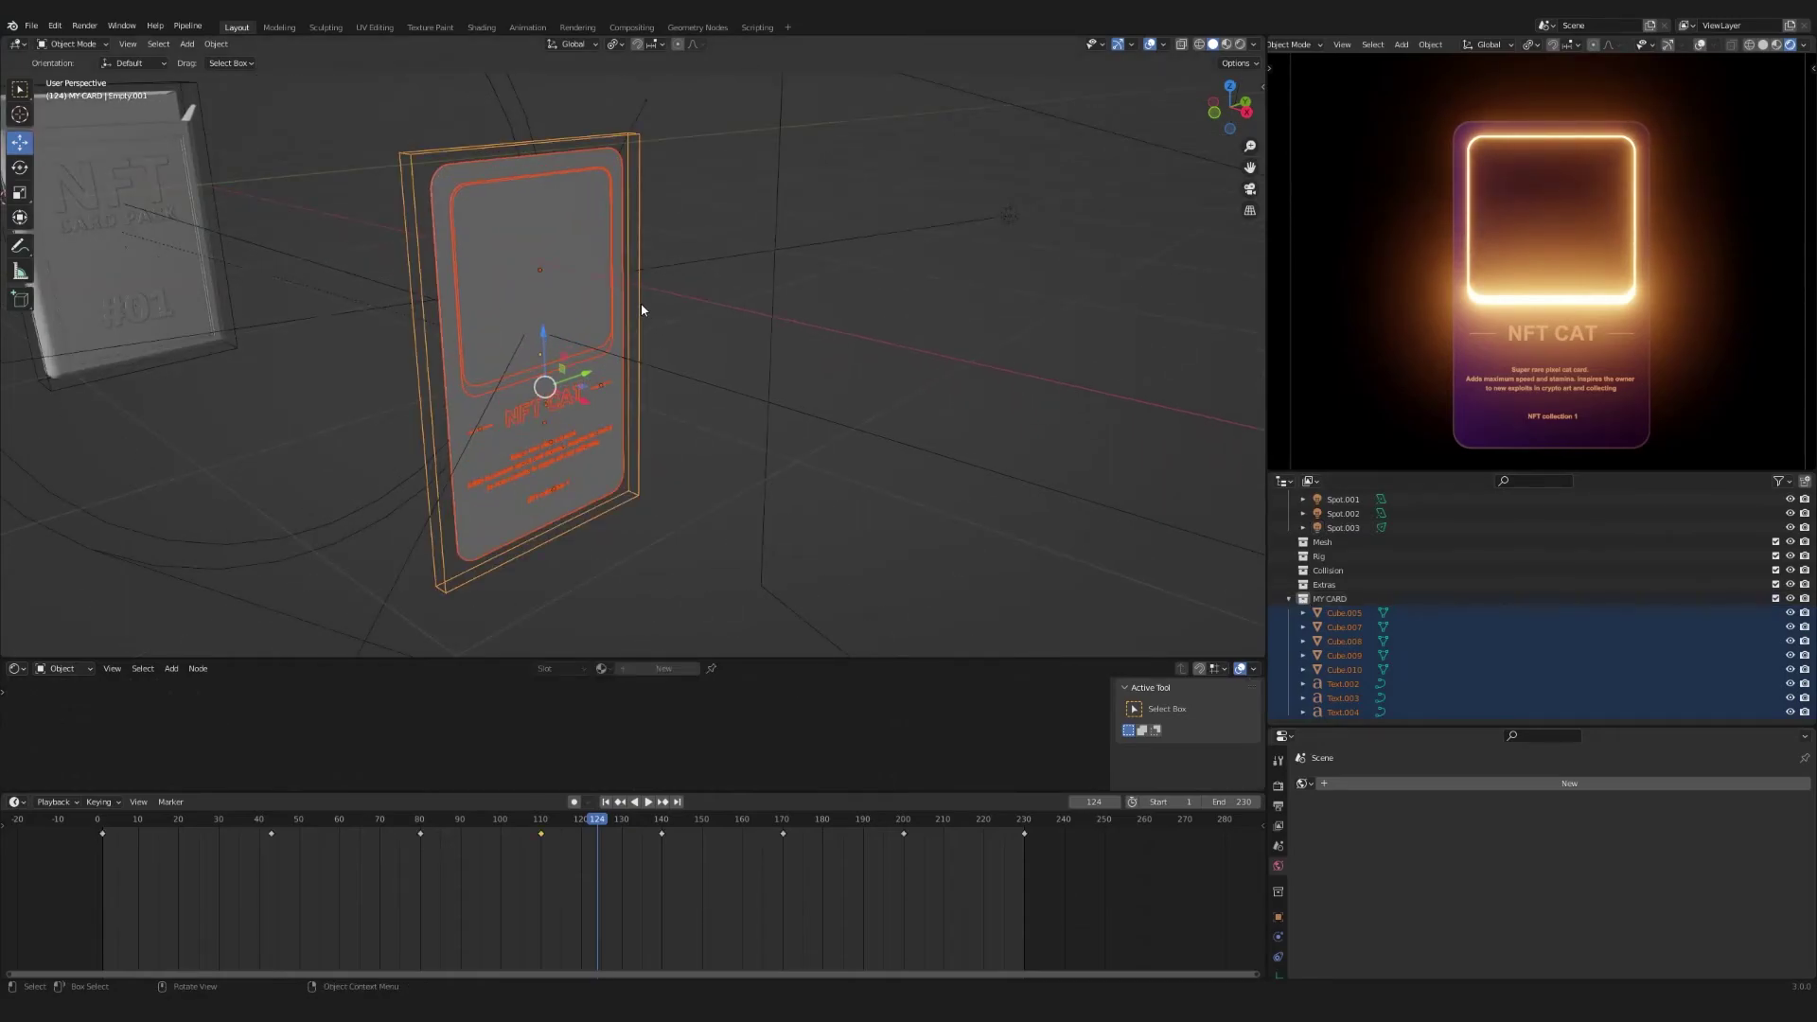
key(ctrl+p)
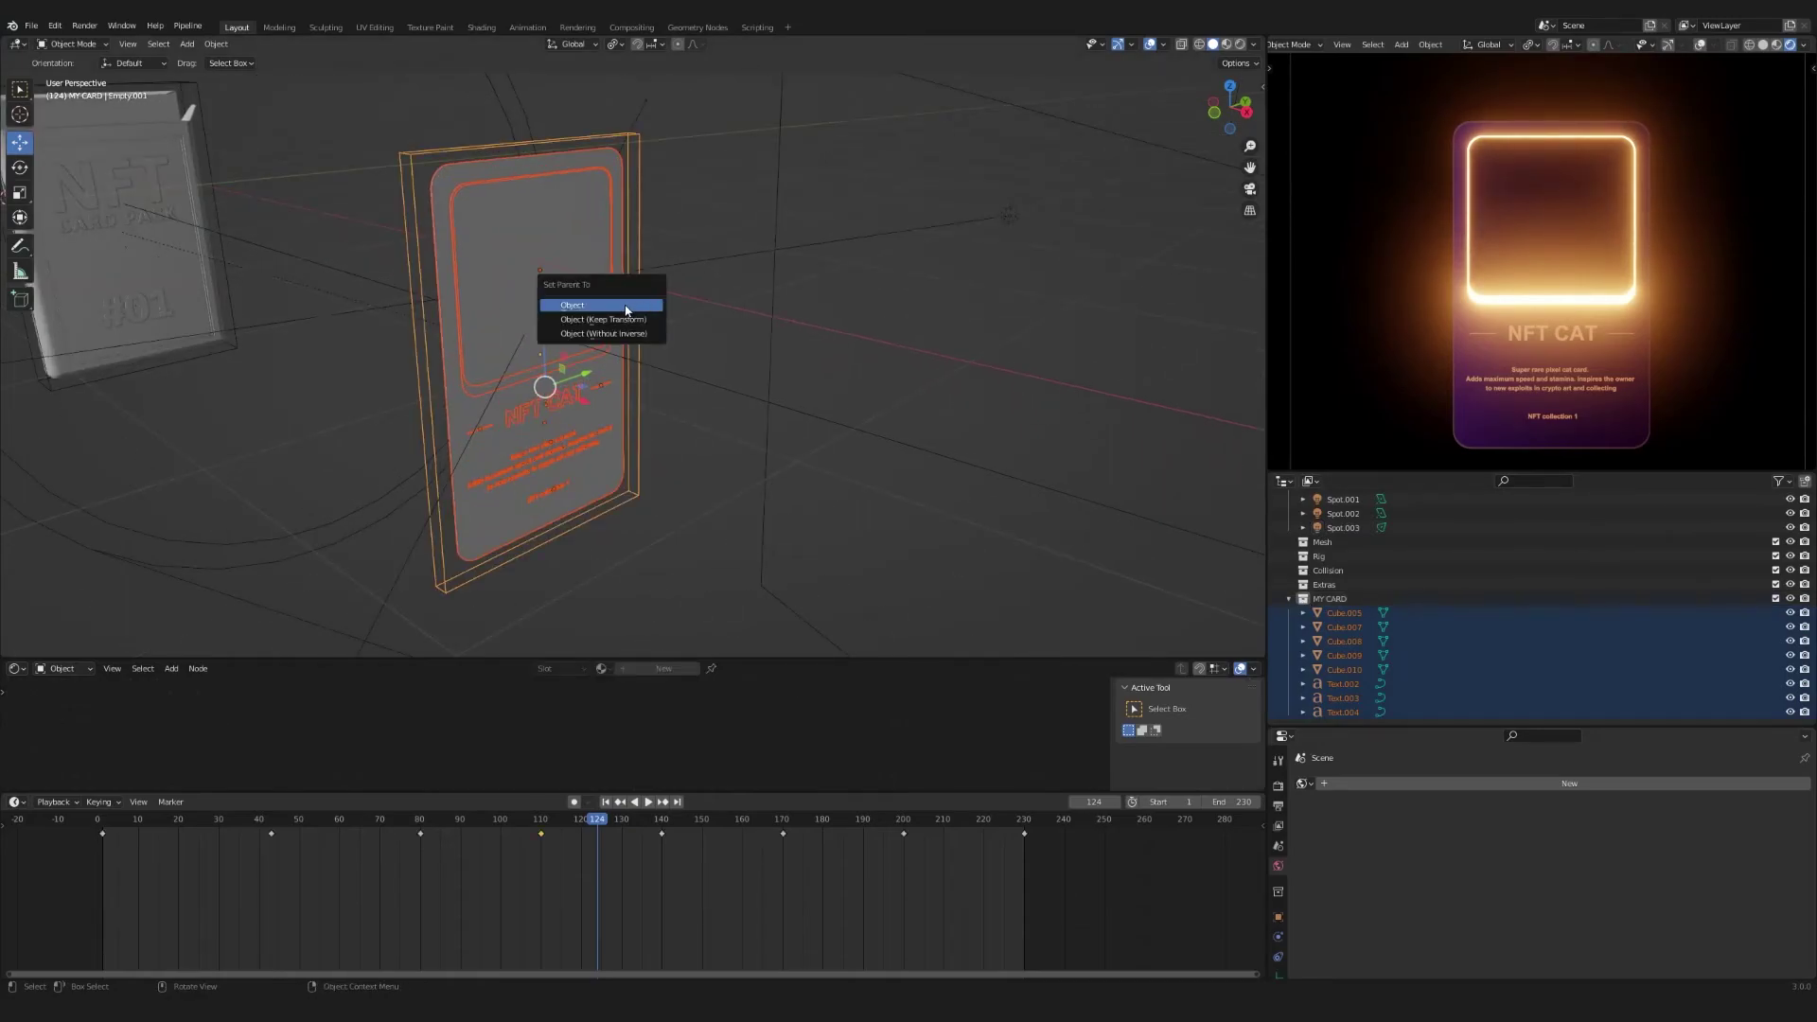
click(624, 306)
Scrub back to frame 57, show the main viewport in rendered shading and play the animation to review the card leaving the pack
shift+middle_drag(703, 361, 797, 407)
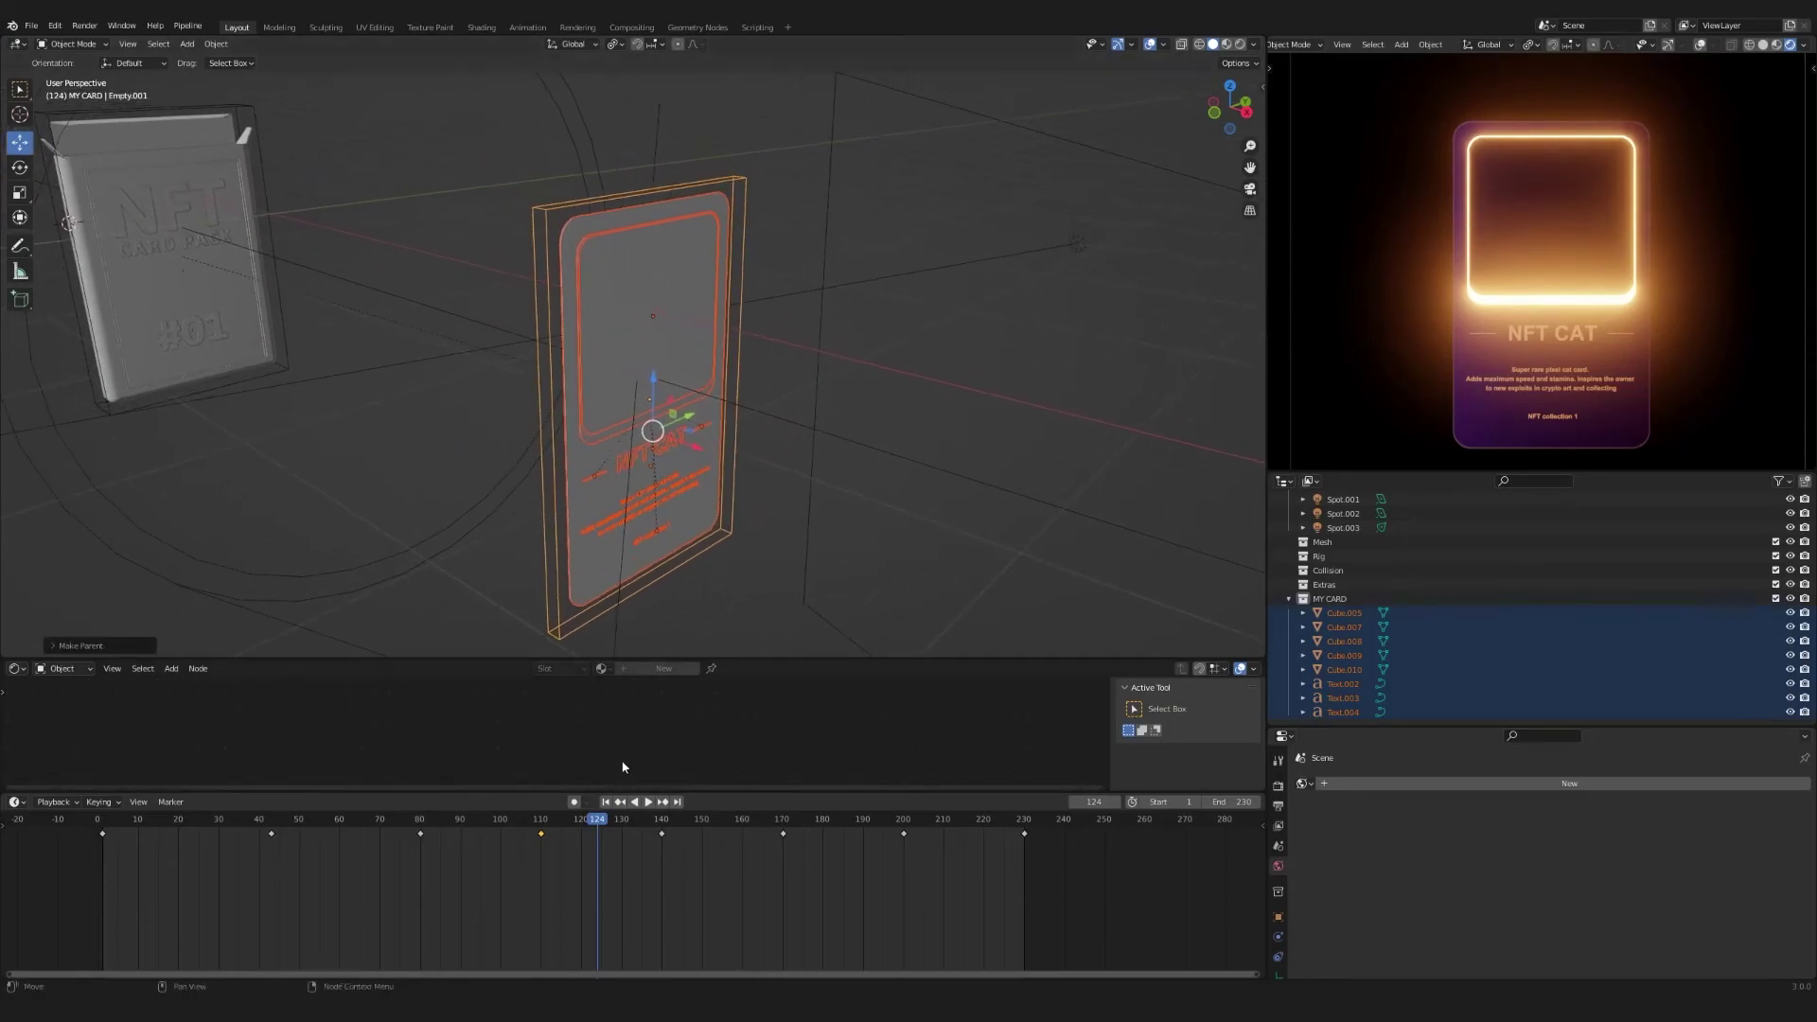
drag(602, 826, 327, 823)
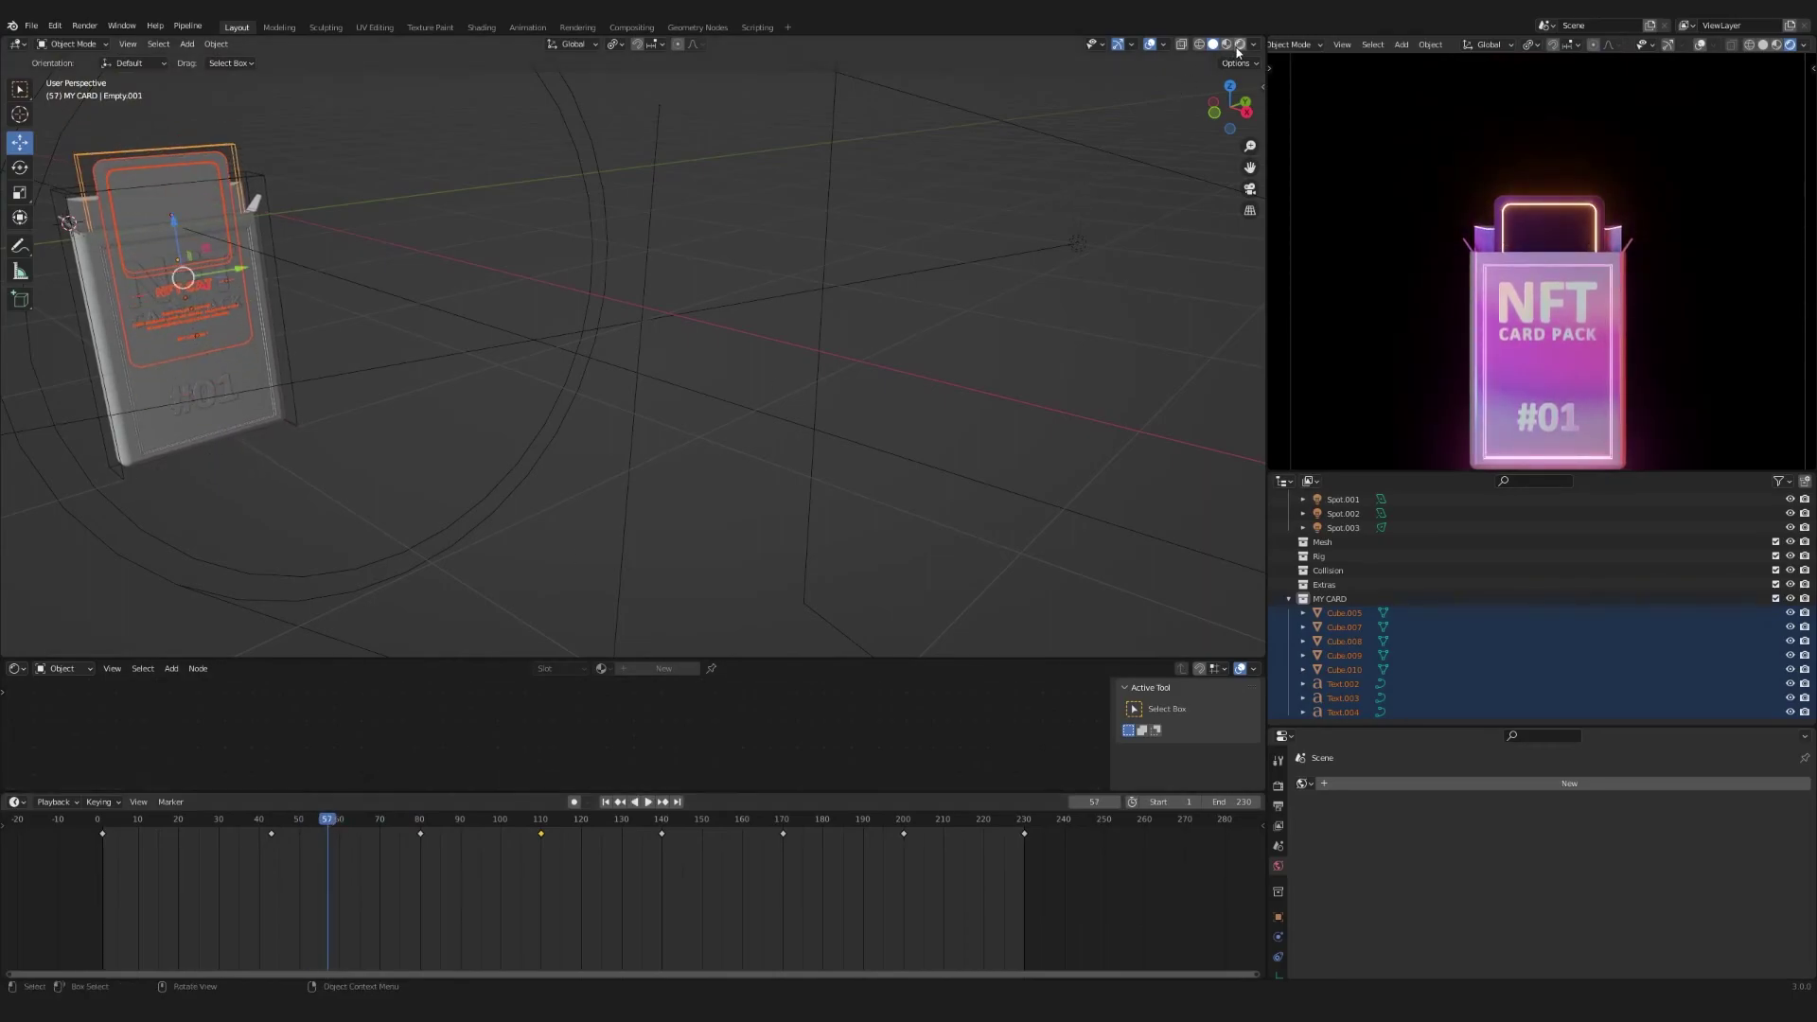
click(1239, 44)
middle_drag(748, 436, 679, 468)
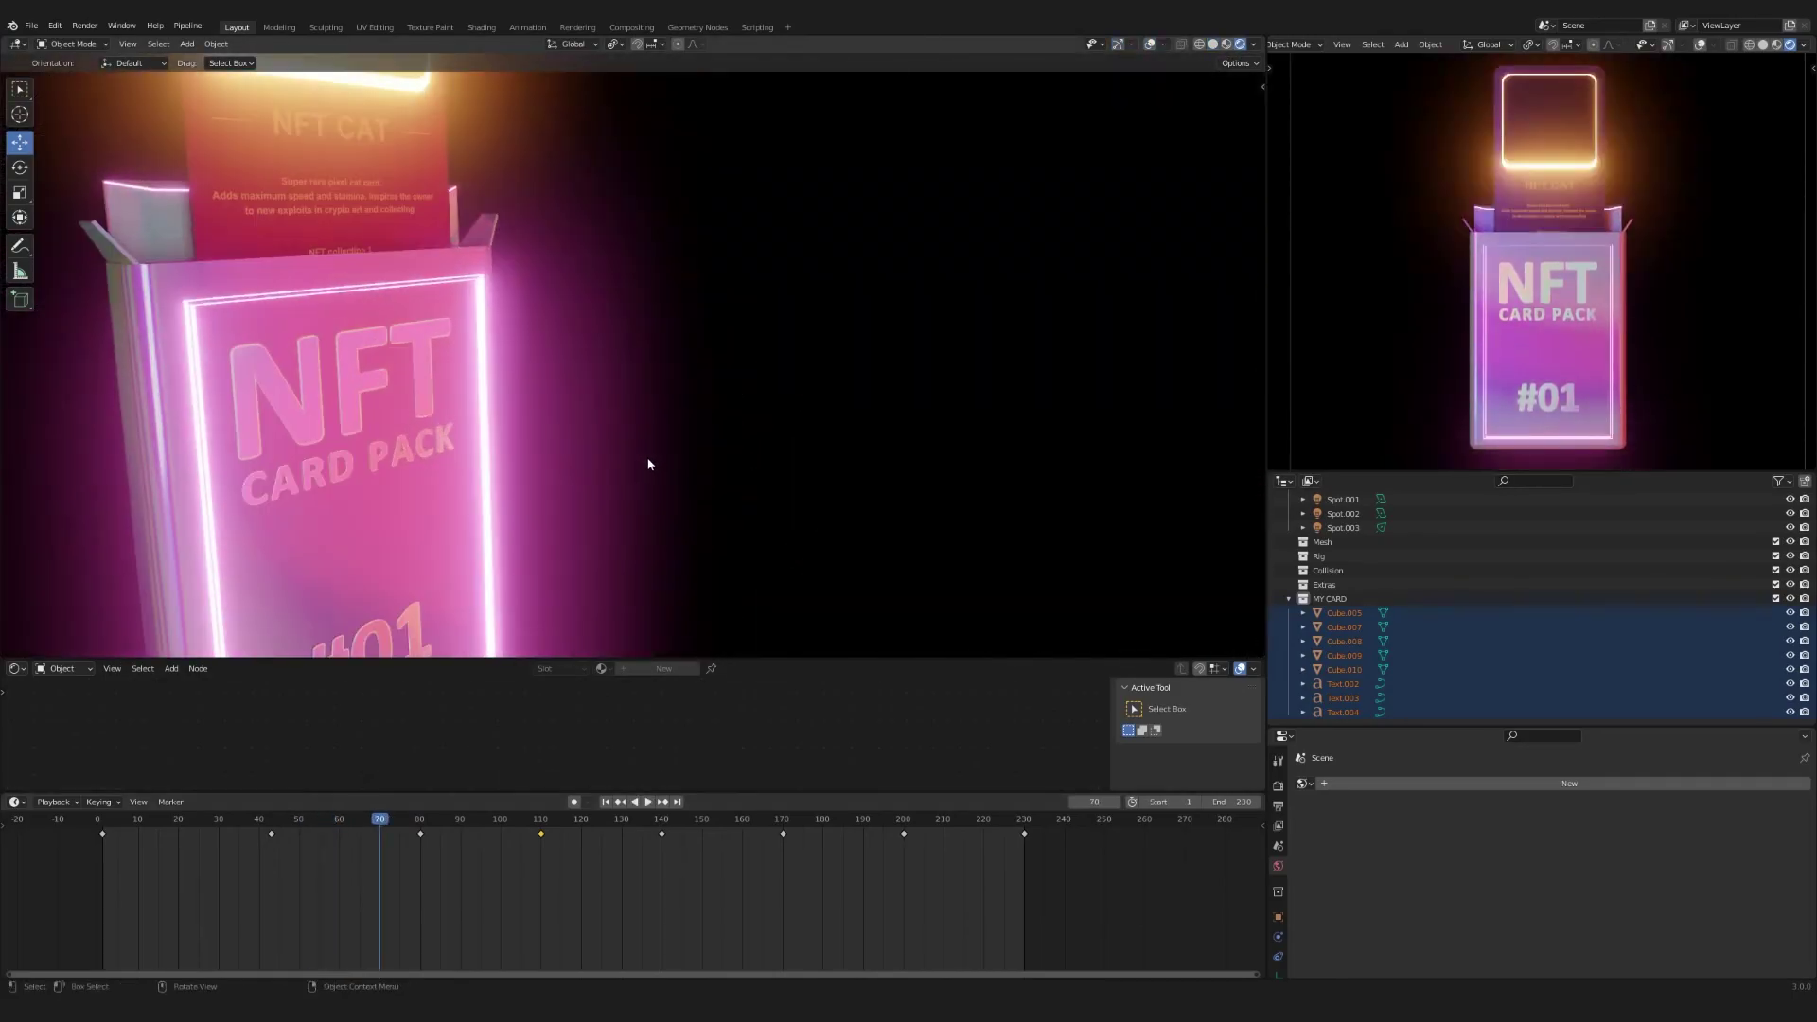
scroll(649, 464, down, 3)
middle_drag(649, 465, 508, 460)
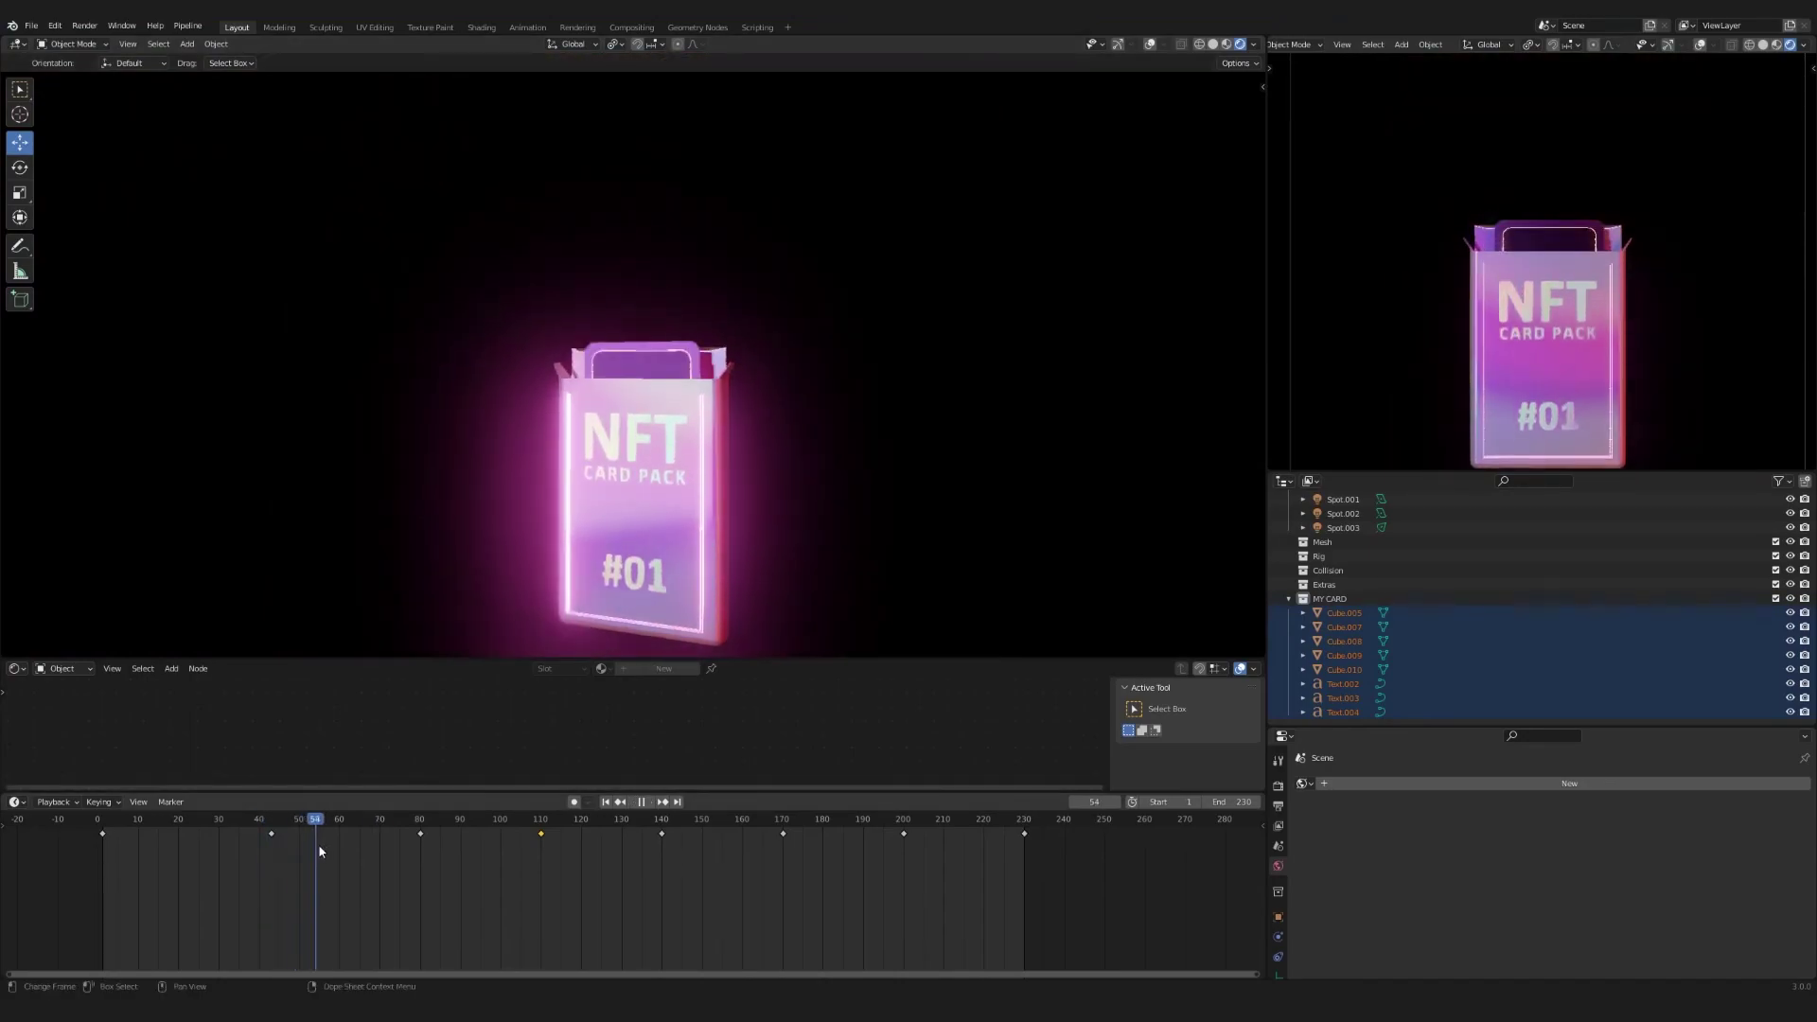
key(space)
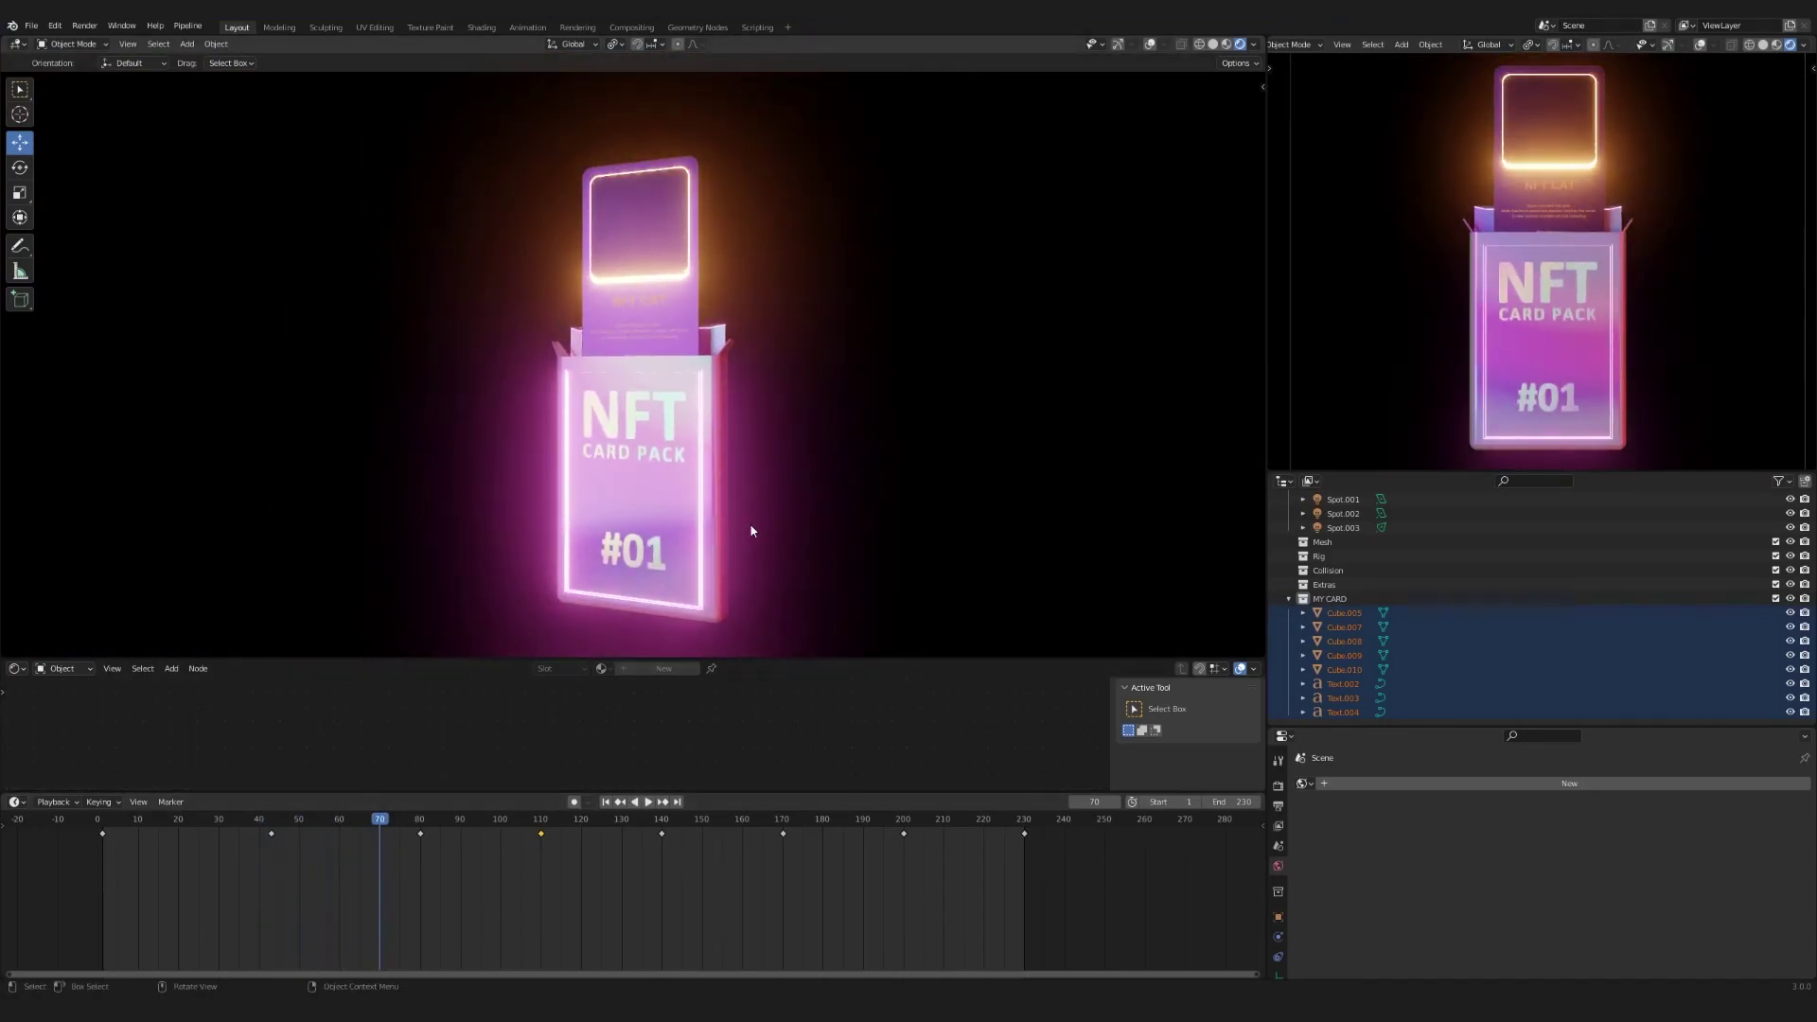